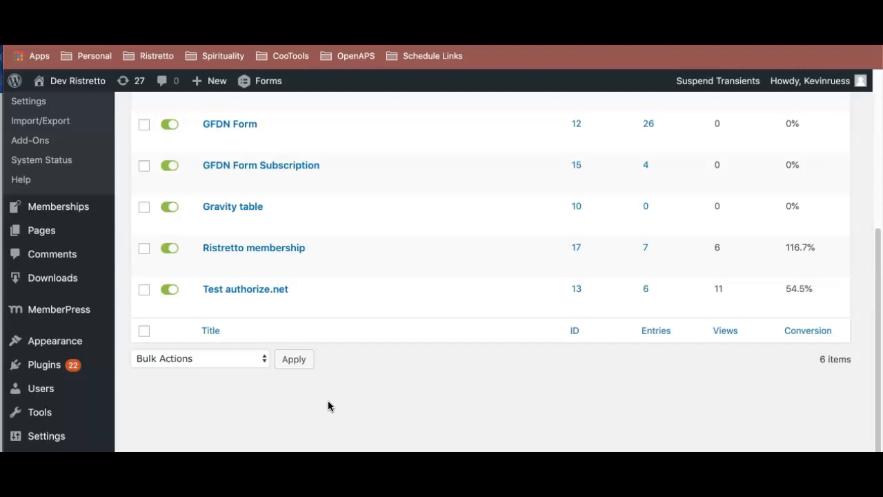
- Search Google for "gravity forms dynamic population" in a new tab and open the Gravity Forms documentation article Using Dynamic Population
{"action": "left_click", "coordinate": [475, 338]}
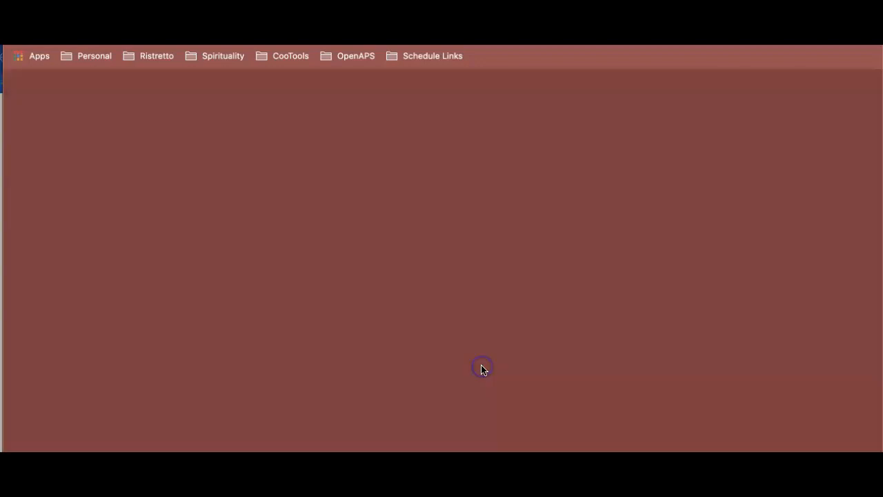
{"action": "key", "text": "super+t"}
{"action": "type", "text": "gravity for"}
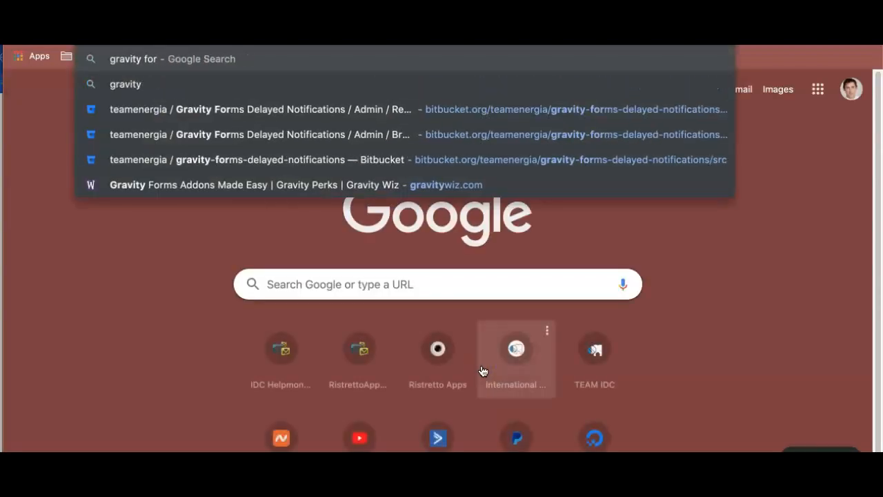
{"action": "type", "text": "ms dynamo"}
{"action": "key", "text": "BackSpace"}
{"action": "key", "text": "Return"}
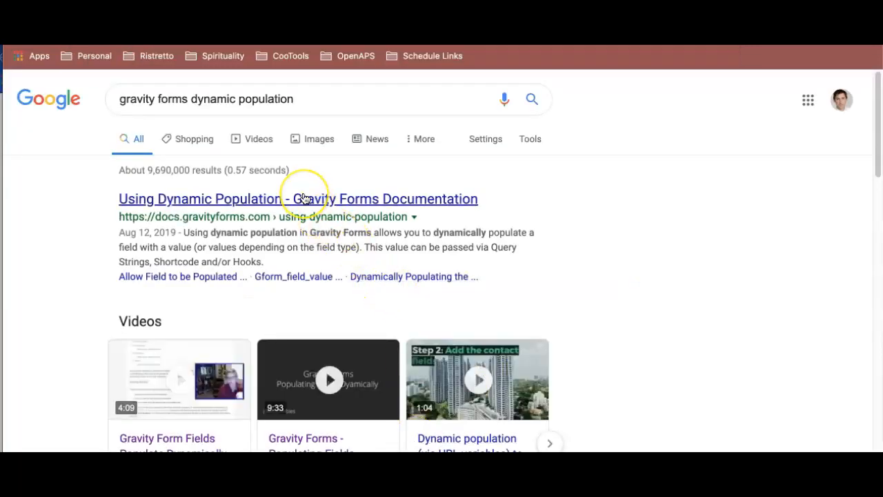
{"action": "left_click", "coordinate": [414, 199]}
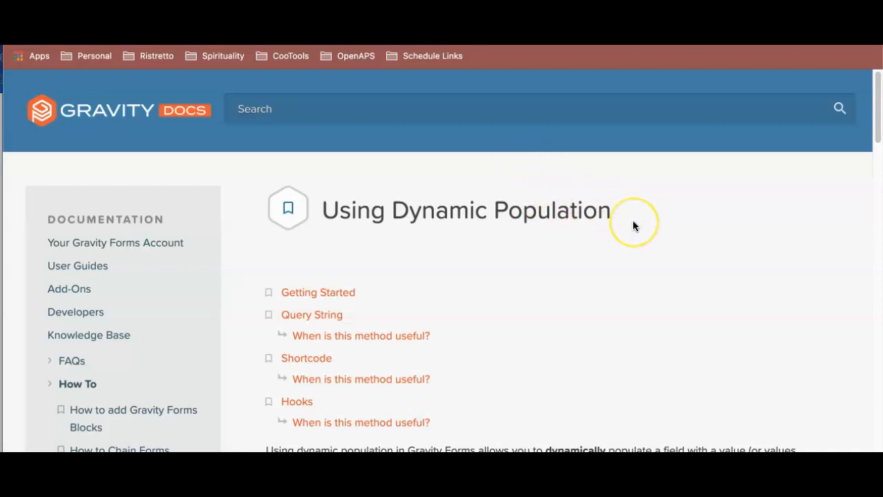
- Read how the Query String section appends a population parameter and value to the form URL
{"action": "scroll", "coordinate": [633, 220], "scroll_direction": "down", "scroll_amount": 2}
{"action": "scroll", "coordinate": [633, 226], "scroll_direction": "down", "scroll_amount": 7}
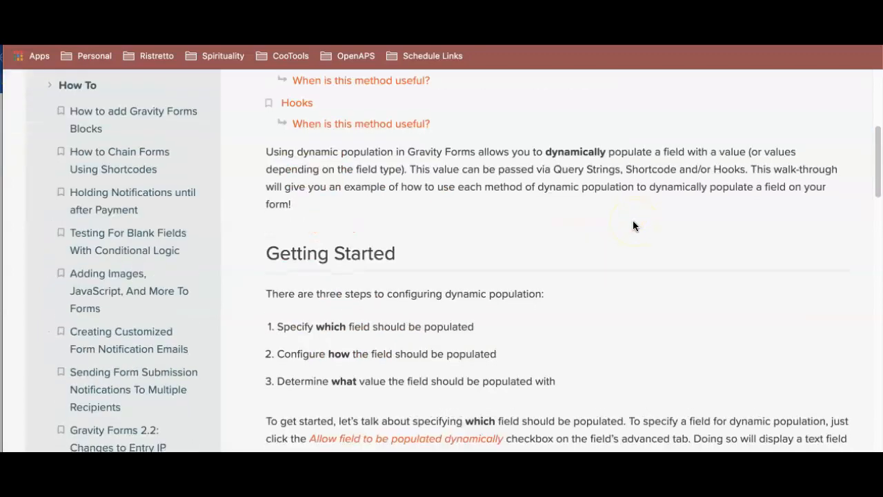
{"action": "scroll", "coordinate": [633, 221], "scroll_direction": "down", "scroll_amount": 4}
{"action": "scroll", "coordinate": [633, 221], "scroll_direction": "up", "scroll_amount": 1}
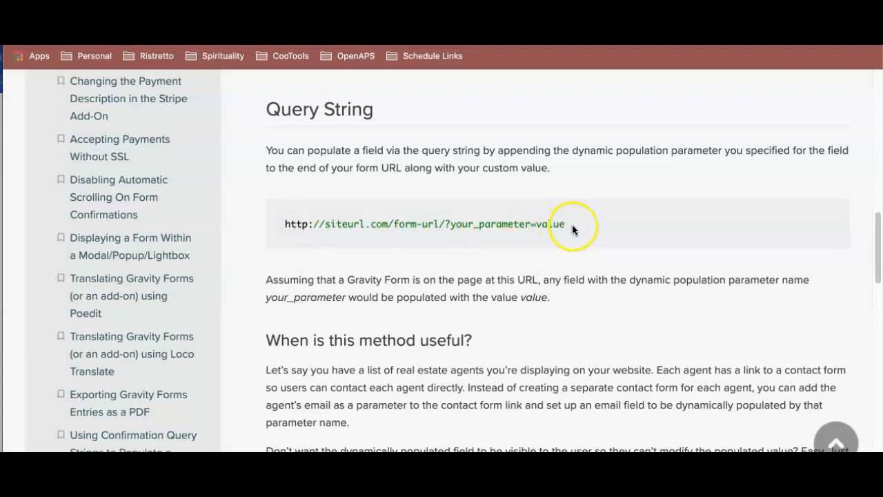
{"action": "left_click_drag", "start_coordinate": [573, 224], "coordinate": [446, 225]}
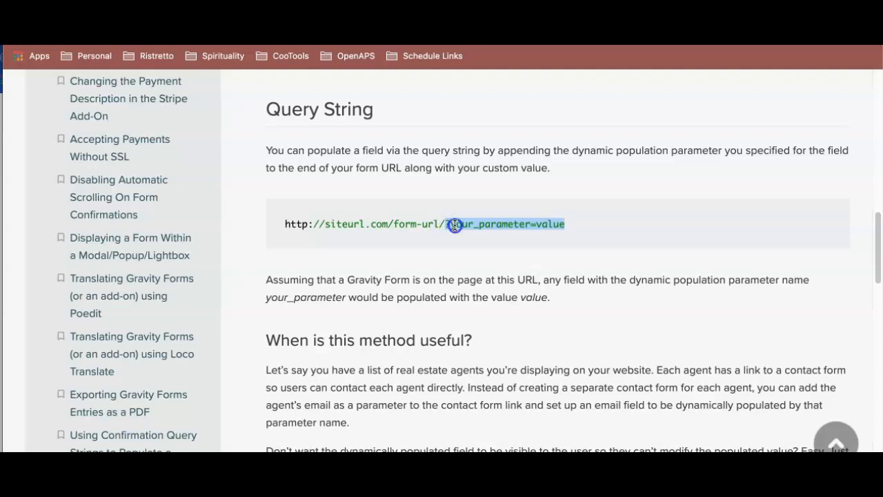
{"action": "left_click", "coordinate": [447, 225]}
{"action": "left_click_drag", "start_coordinate": [566, 225], "coordinate": [455, 221]}
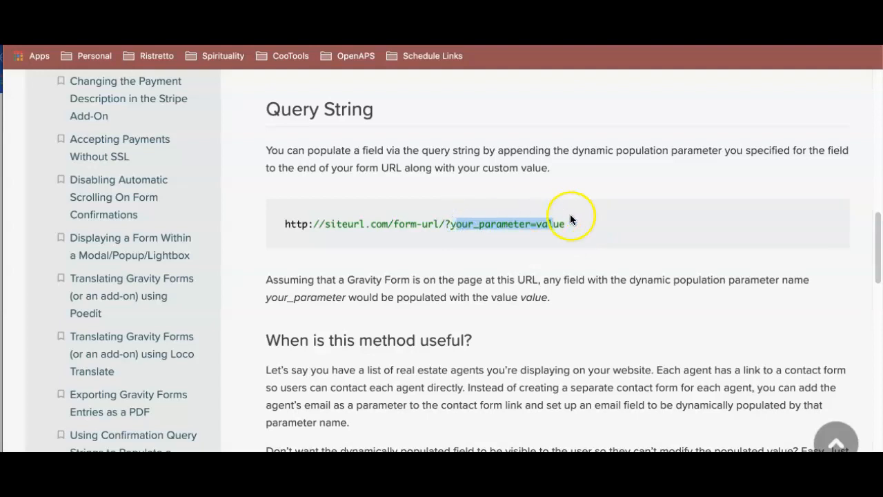
{"action": "scroll", "coordinate": [568, 220], "scroll_direction": "down", "scroll_amount": 5}
{"action": "scroll", "coordinate": [571, 225], "scroll_direction": "up", "scroll_amount": 3}
{"action": "scroll", "coordinate": [579, 225], "scroll_direction": "up", "scroll_amount": 2}
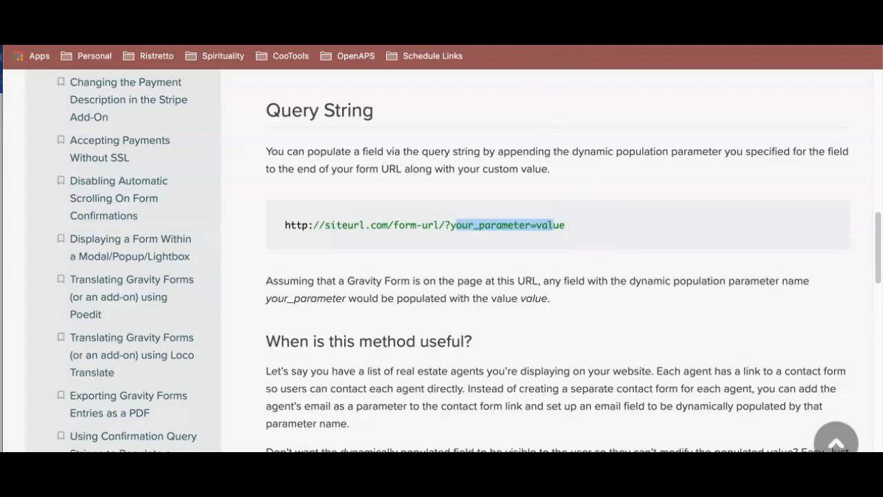
- Return to the WordPress forms list and create a new form titled "Form 1 - User Registration"
{"action": "key", "text": "ctrl+Tab"}
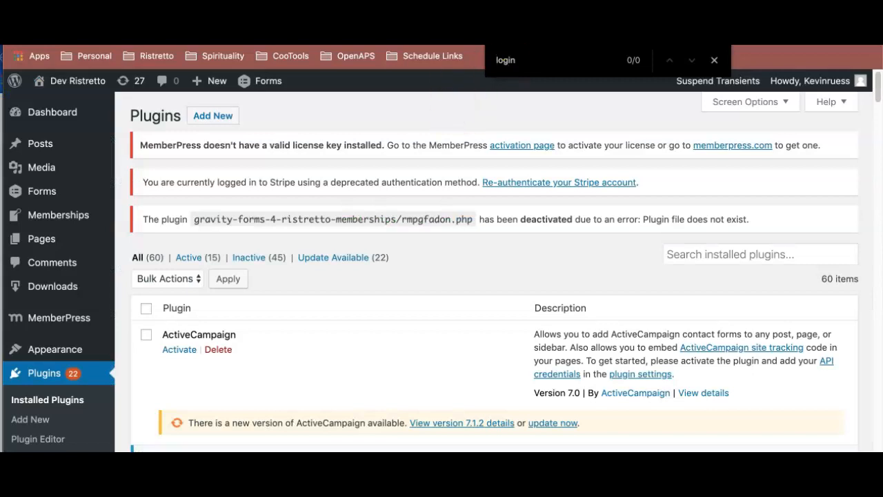
{"action": "key", "text": "ctrl+Tab"}
{"action": "scroll", "coordinate": [299, 218], "scroll_direction": "up", "scroll_amount": 4}
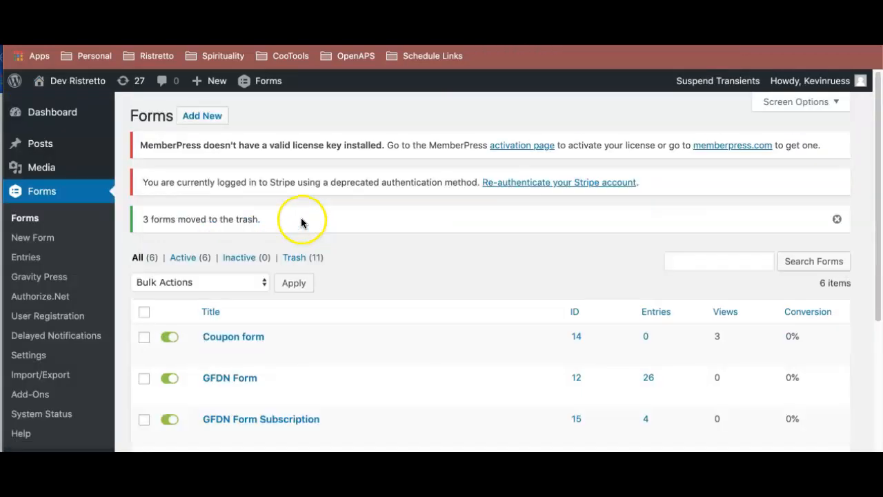
{"action": "left_click", "coordinate": [211, 116]}
{"action": "type", "text": "Form 1 - User "}
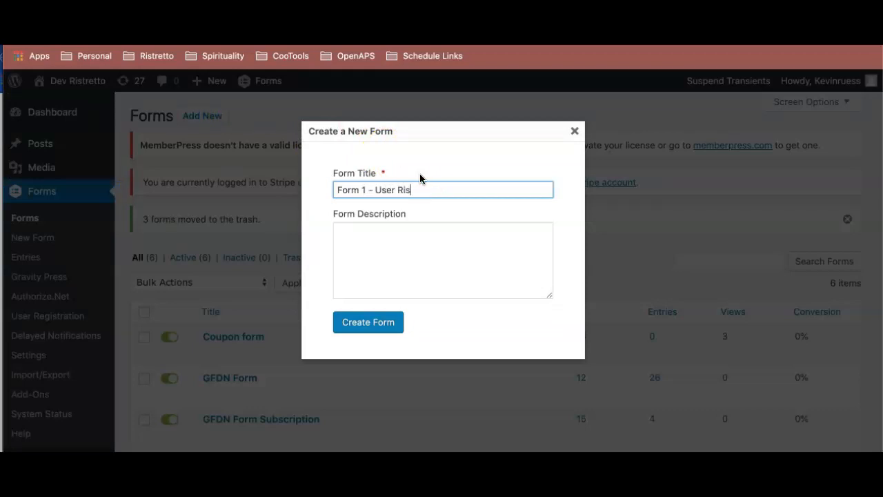
{"action": "type", "text": "Registration"}
{"action": "left_click", "coordinate": [370, 324]}
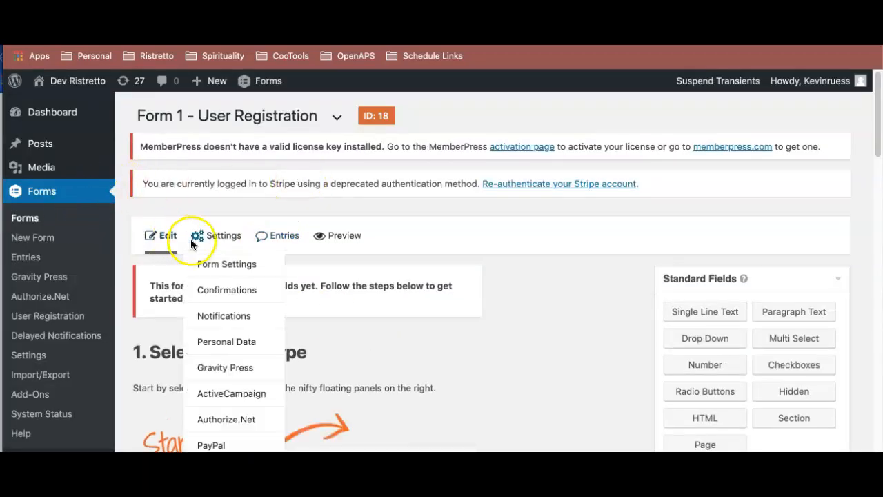
- Add an advanced Name field to the empty form and an Email field below it
{"action": "scroll", "coordinate": [506, 259], "scroll_direction": "down", "scroll_amount": 3}
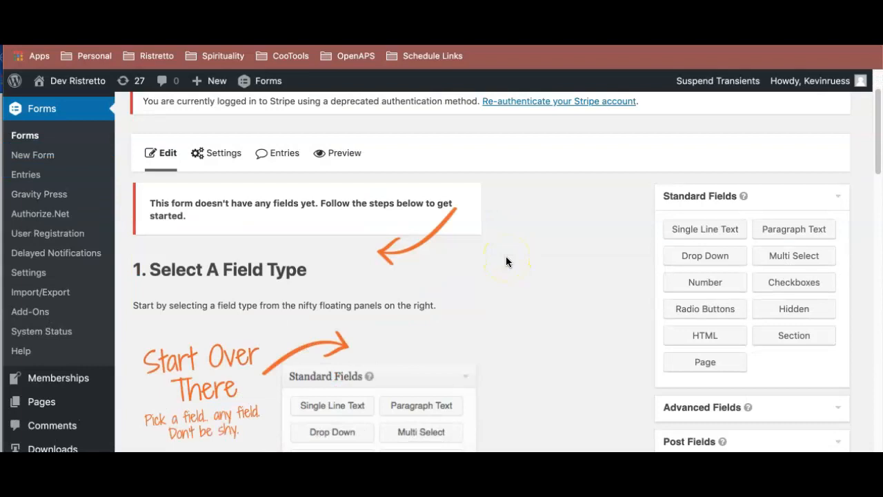
{"action": "scroll", "coordinate": [510, 262], "scroll_direction": "down", "scroll_amount": 3}
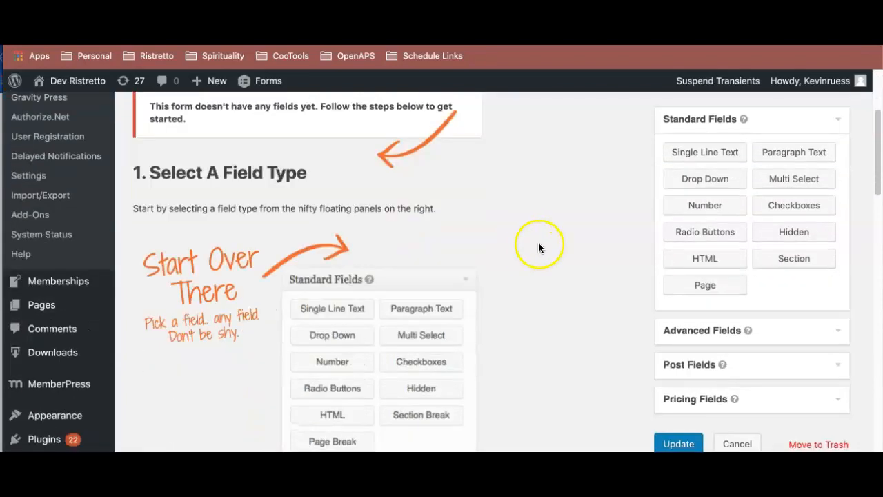
{"action": "scroll", "coordinate": [532, 234], "scroll_direction": "up", "scroll_amount": 3}
{"action": "mouse_move", "coordinate": [201, 175]}
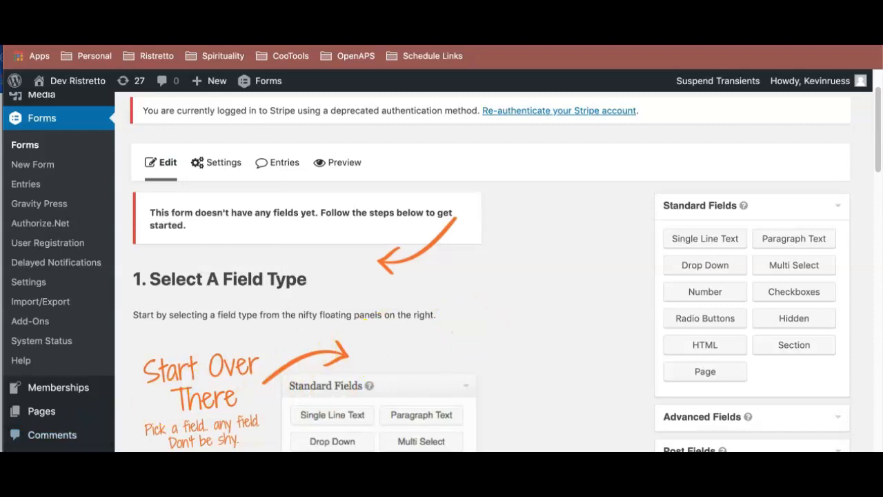
{"action": "scroll", "coordinate": [558, 296], "scroll_direction": "down", "scroll_amount": 5}
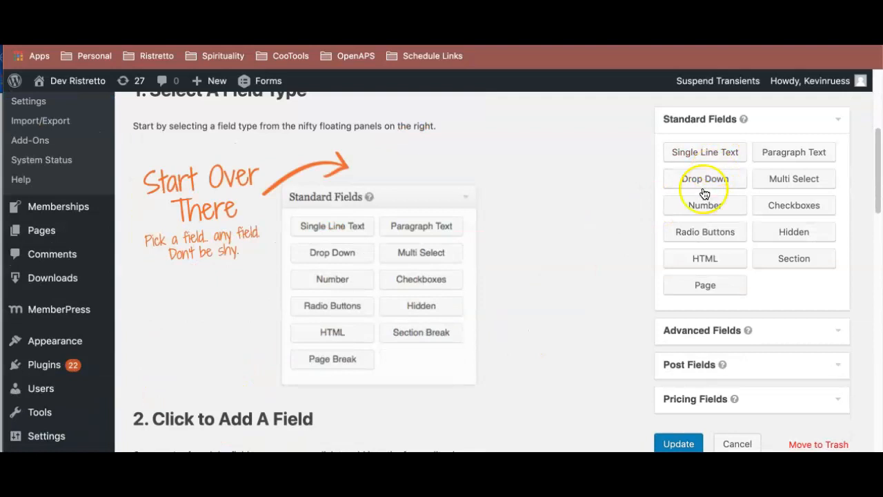
{"action": "left_click", "coordinate": [709, 331]}
{"action": "left_click_drag", "start_coordinate": [706, 187], "coordinate": [315, 201]}
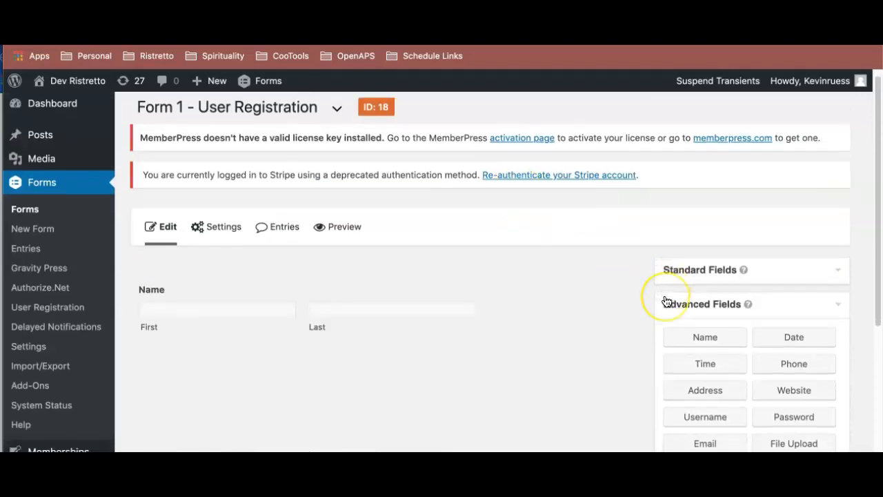
{"action": "scroll", "coordinate": [662, 299], "scroll_direction": "down", "scroll_amount": 4}
{"action": "left_click_drag", "start_coordinate": [696, 304], "coordinate": [212, 207]}
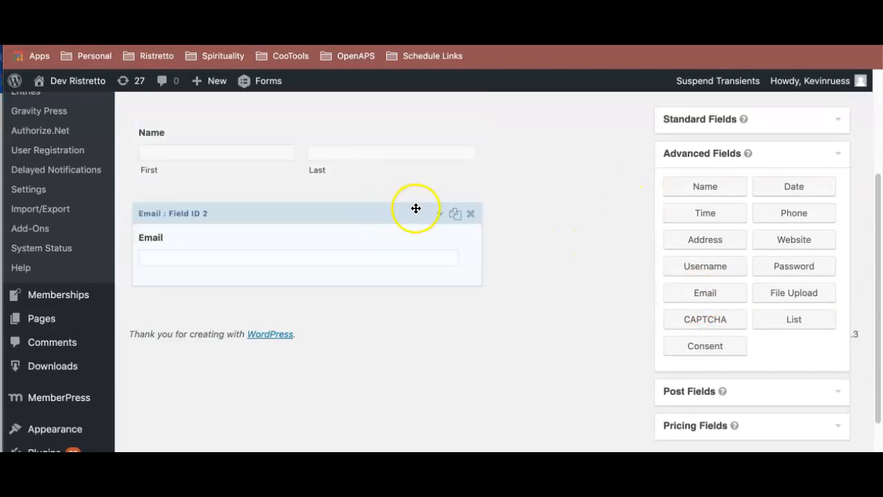
- Add a Product pricing field below the Email field
{"action": "scroll", "coordinate": [415, 220], "scroll_direction": "up", "scroll_amount": 1}
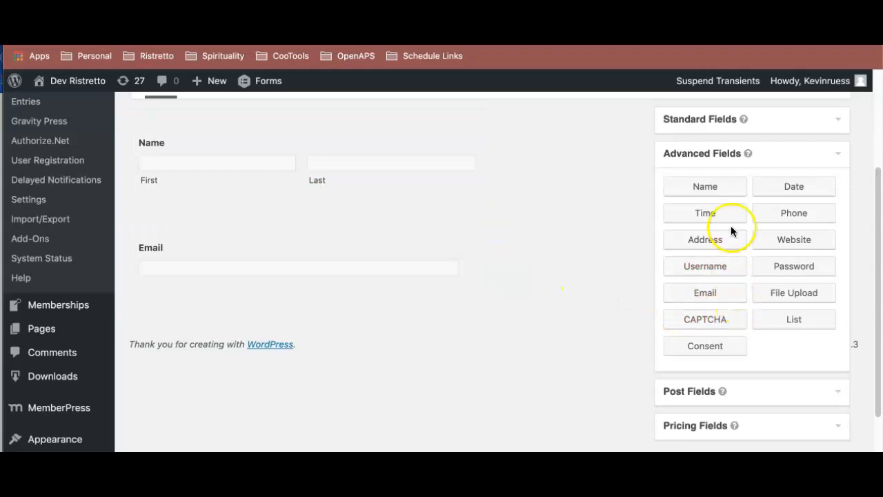
{"action": "left_click", "coordinate": [697, 123]}
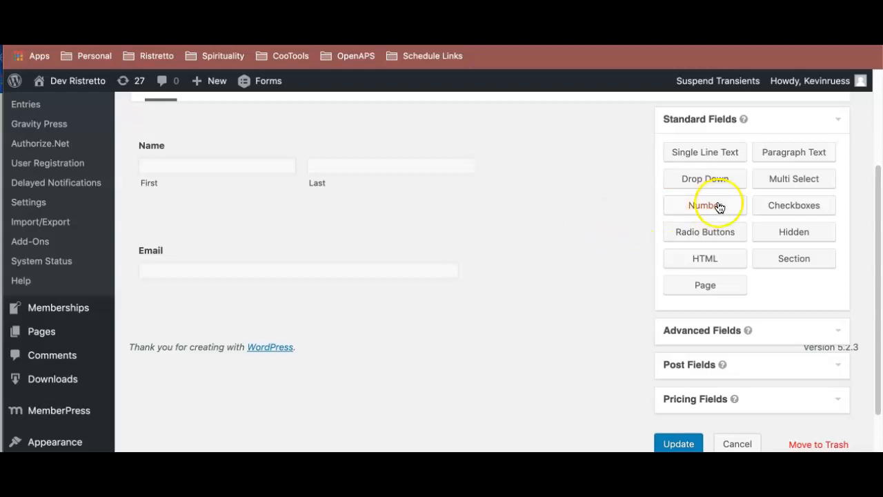
{"action": "left_click", "coordinate": [706, 399]}
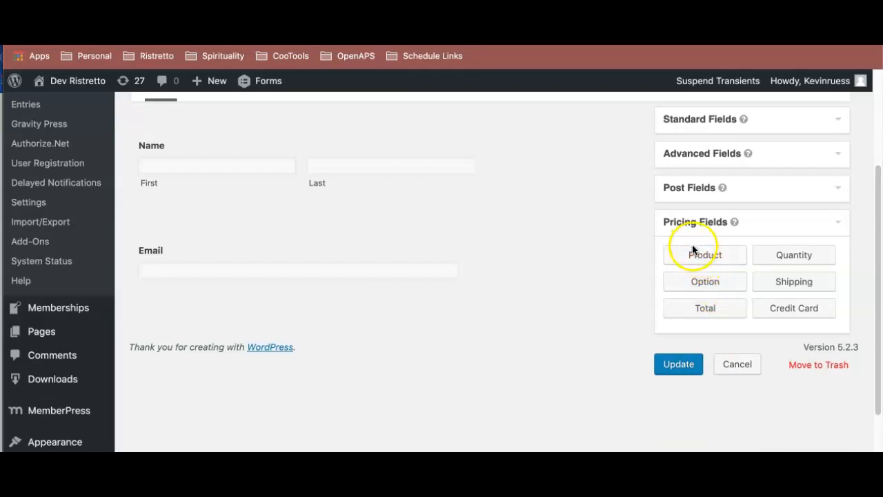
{"action": "left_click_drag", "start_coordinate": [729, 256], "coordinate": [312, 314]}
- Open the Product field's settings and set its field type to Drop Down
{"action": "left_click", "coordinate": [312, 341]}
{"action": "scroll", "coordinate": [316, 350], "scroll_direction": "down", "scroll_amount": 3}
{"action": "left_click", "coordinate": [241, 361]}
{"action": "left_click", "coordinate": [238, 367]}
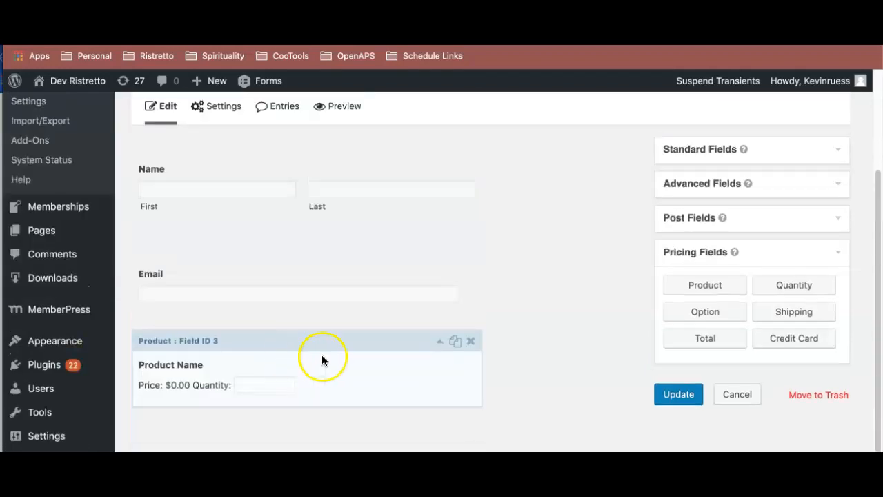
{"action": "scroll", "coordinate": [350, 373], "scroll_direction": "down", "scroll_amount": 3}
{"action": "scroll", "coordinate": [350, 379], "scroll_direction": "down", "scroll_amount": 3}
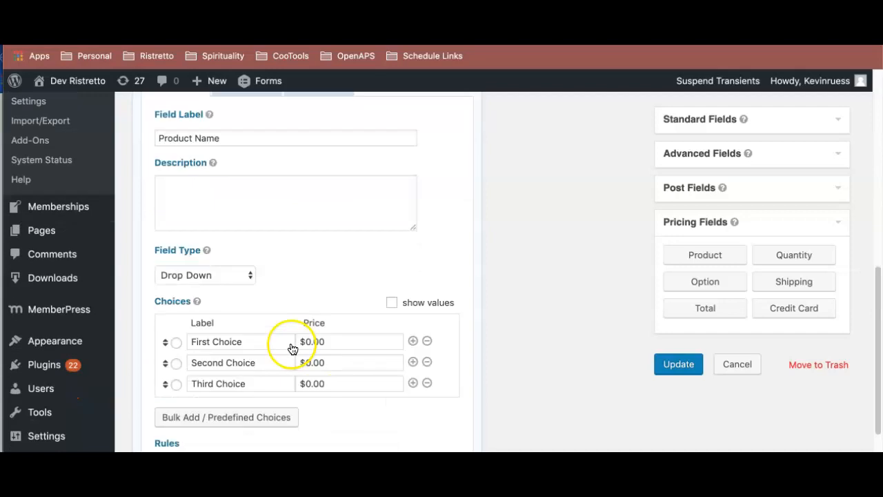
{"action": "left_click", "coordinate": [195, 276]}
{"action": "left_click", "coordinate": [378, 274]}
{"action": "scroll", "coordinate": [268, 307], "scroll_direction": "down", "scroll_amount": 1}
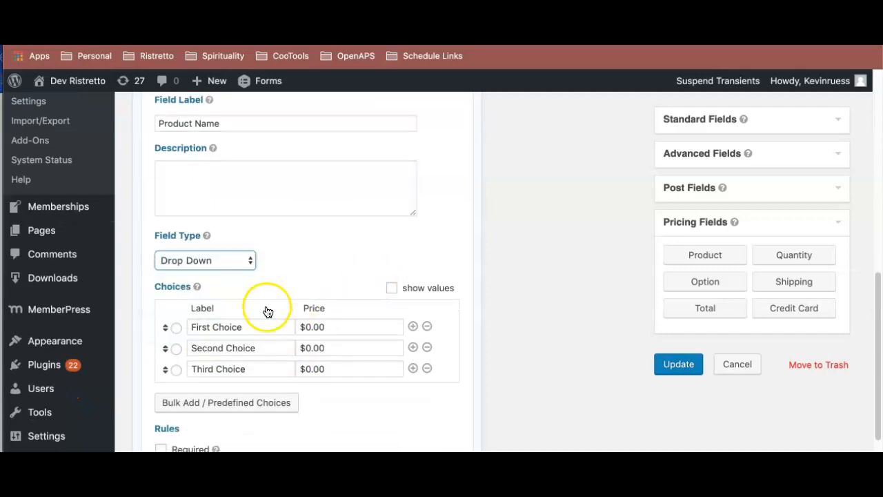
- Replace the product field's default choices with the predefined MemberPress choices
{"action": "scroll", "coordinate": [310, 345], "scroll_direction": "down", "scroll_amount": 1}
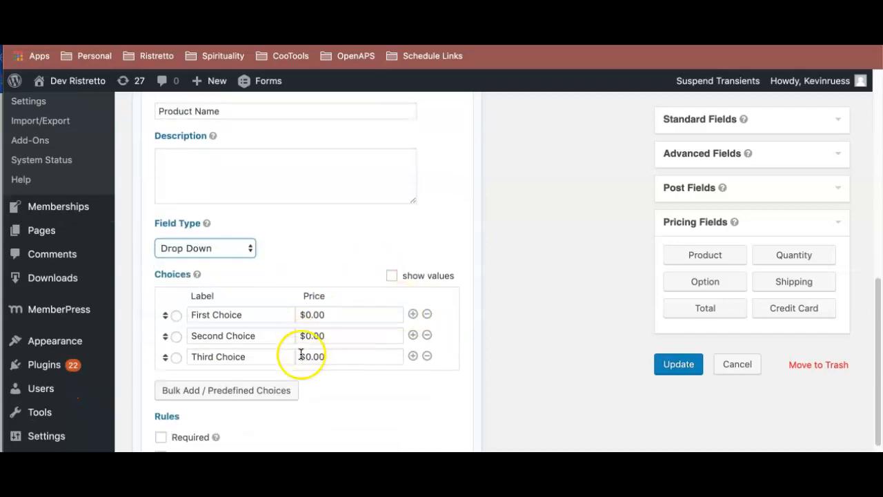
{"action": "left_click", "coordinate": [231, 391]}
{"action": "scroll", "coordinate": [327, 325], "scroll_direction": "down", "scroll_amount": 5}
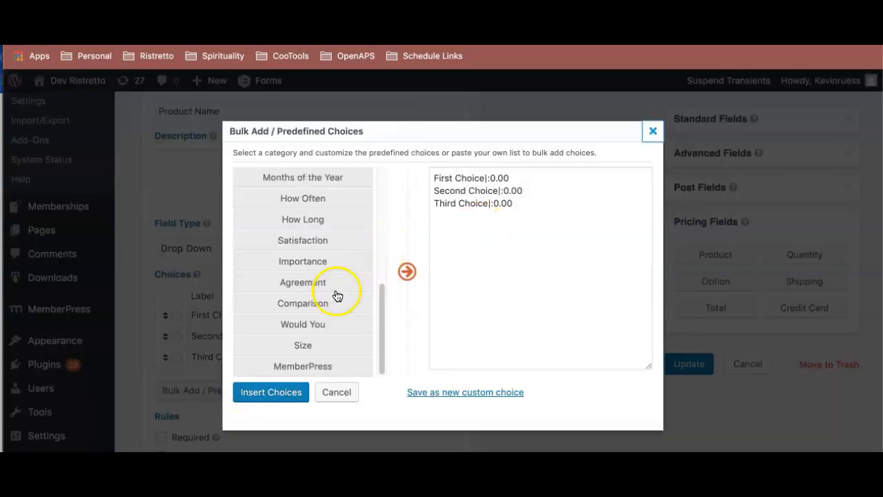
{"action": "left_click", "coordinate": [318, 366]}
{"action": "left_click_drag", "start_coordinate": [584, 227], "coordinate": [430, 166]}
{"action": "left_click", "coordinate": [268, 394]}
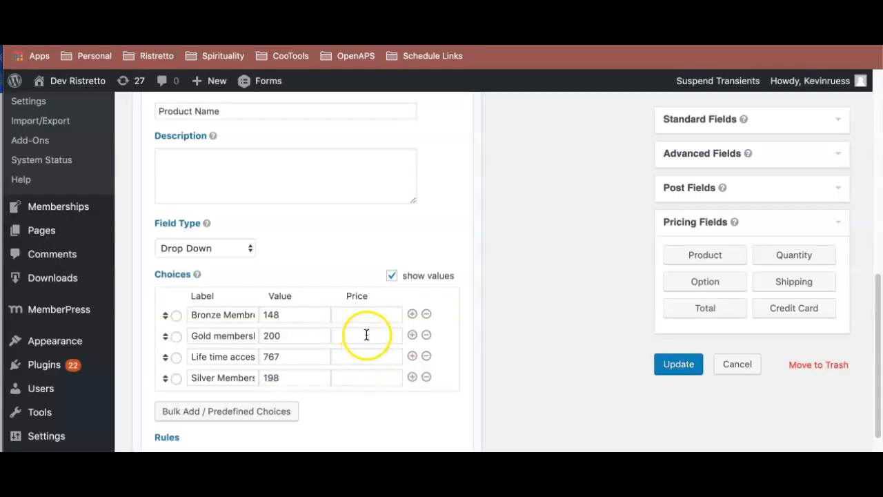
- Price the choices at $10 for Bronze, $20 for Gold, $30 for lifetime access and $40 for Silver, and move Silver directly below Bronze
{"action": "left_click", "coordinate": [367, 318]}
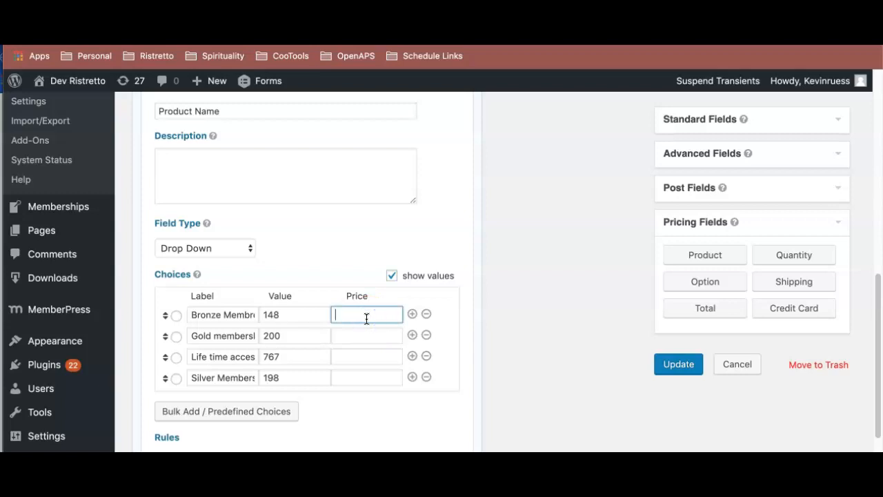
{"action": "key", "text": "Tab"}
{"action": "key", "text": "Tab"}
{"action": "key", "text": "Tab"}
{"action": "key", "text": "Tab"}
{"action": "key", "text": "Tab"}
{"action": "left_click", "coordinate": [376, 357]}
{"action": "type", "text": "30"}
{"action": "key", "text": "Tab"}
{"action": "left_click", "coordinate": [370, 381]}
{"action": "type", "text": "3"}
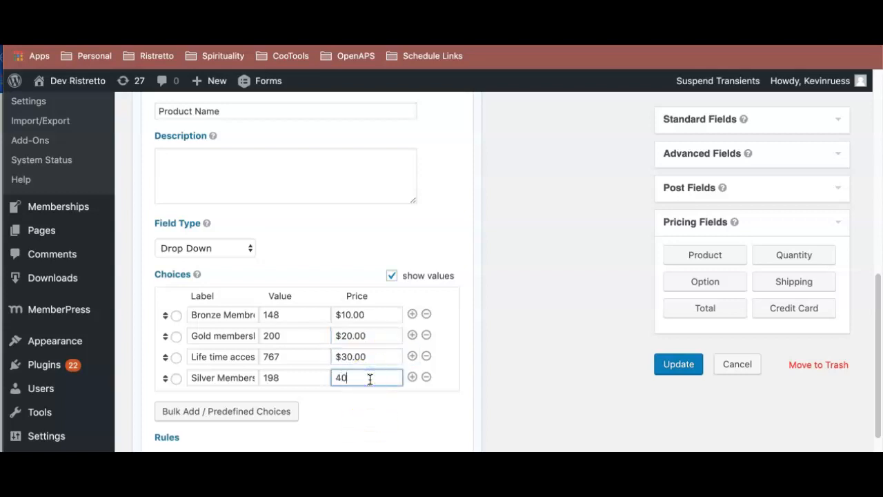
{"action": "left_click", "coordinate": [196, 357]}
{"action": "left_click_drag", "start_coordinate": [163, 356], "coordinate": [167, 336]}
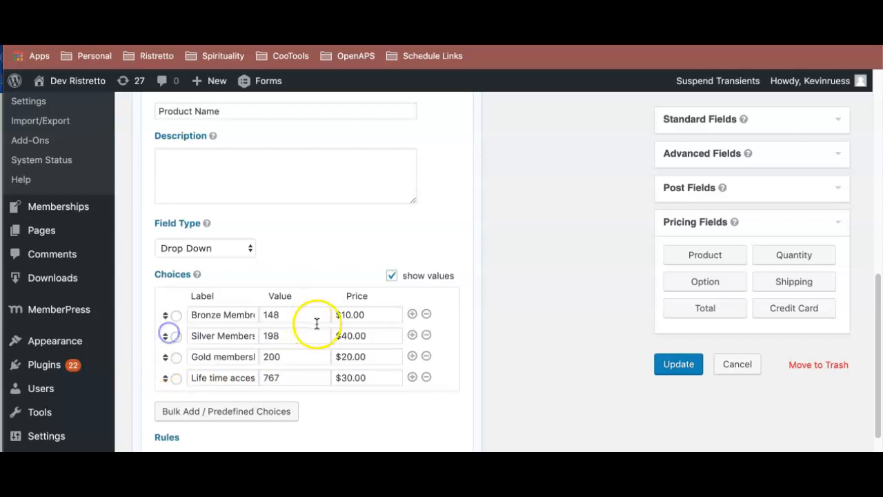
- Set the prices to $20 for Silver, $30 for Gold and $100 for lifetime access, and save the form
{"action": "left_click", "coordinate": [345, 335]}
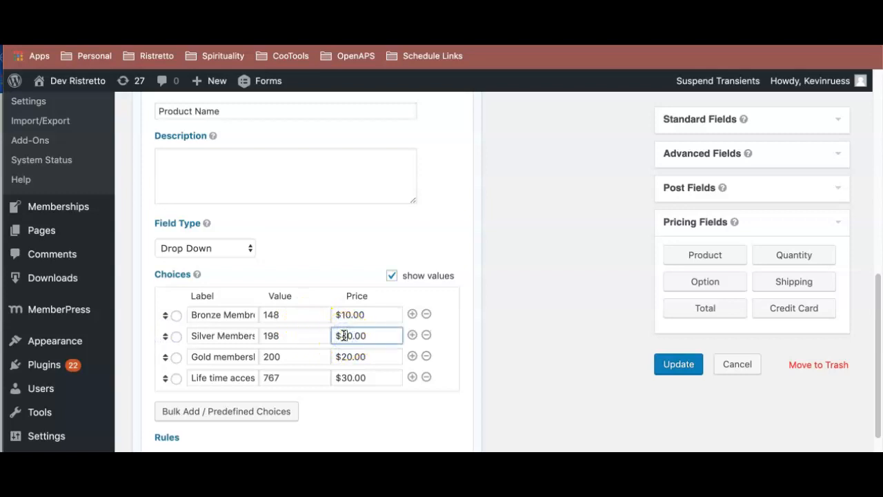
{"action": "left_click", "coordinate": [345, 361]}
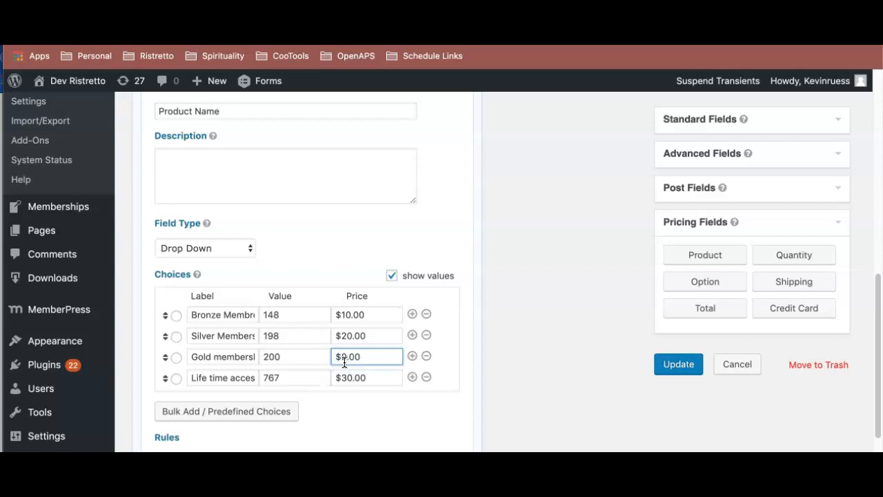
{"action": "left_click", "coordinate": [349, 378]}
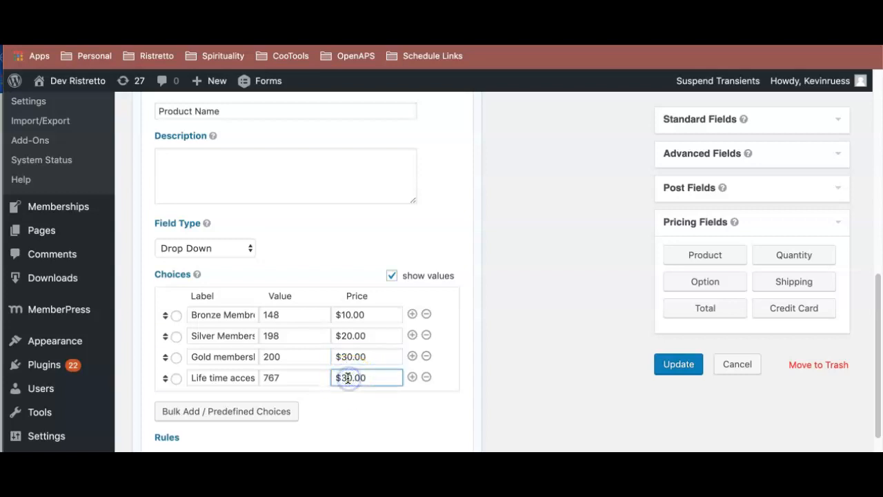
{"action": "left_click", "coordinate": [674, 365]}
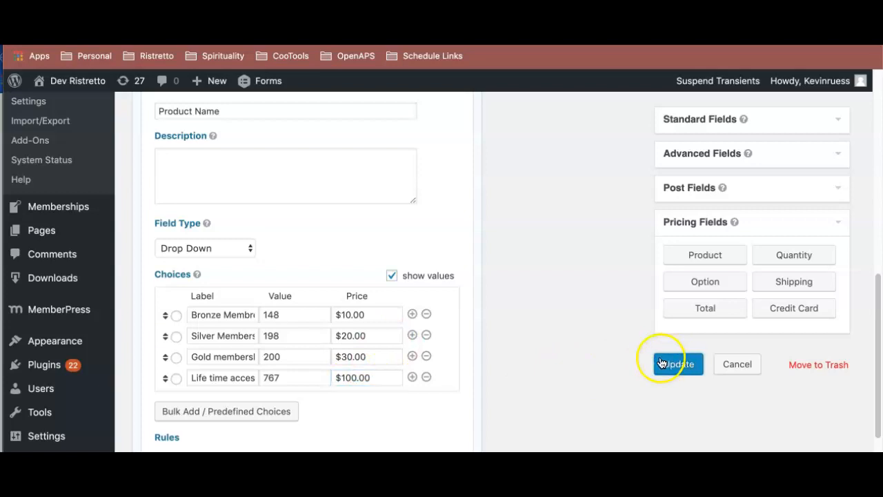
{"action": "scroll", "coordinate": [545, 328], "scroll_direction": "down", "scroll_amount": 4}
{"action": "scroll", "coordinate": [539, 327], "scroll_direction": "up", "scroll_amount": 2}
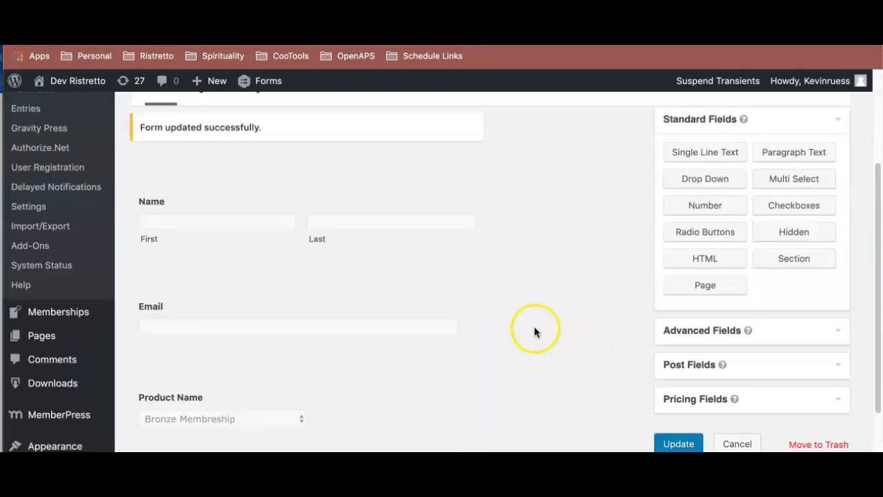
{"action": "scroll", "coordinate": [286, 368], "scroll_direction": "down", "scroll_amount": 2}
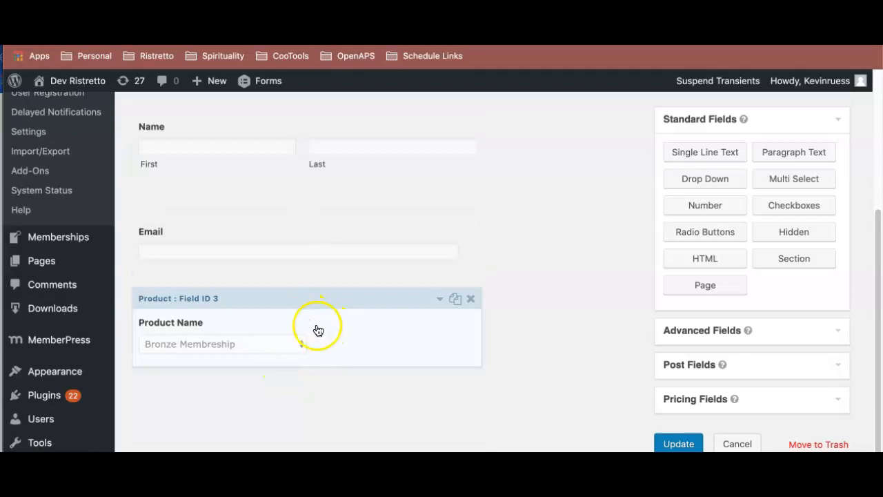
{"action": "scroll", "coordinate": [315, 329], "scroll_direction": "down", "scroll_amount": 2}
{"action": "scroll", "coordinate": [333, 289], "scroll_direction": "up", "scroll_amount": 5}
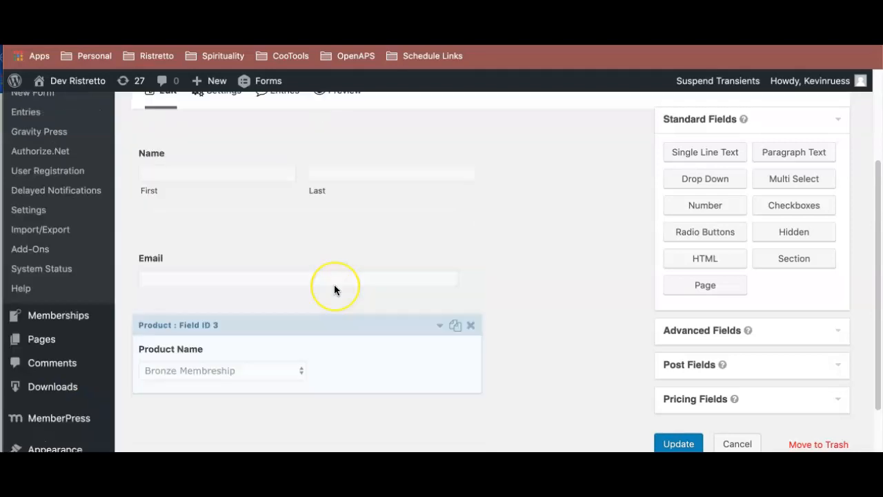
{"action": "scroll", "coordinate": [333, 290], "scroll_direction": "down", "scroll_amount": 4}
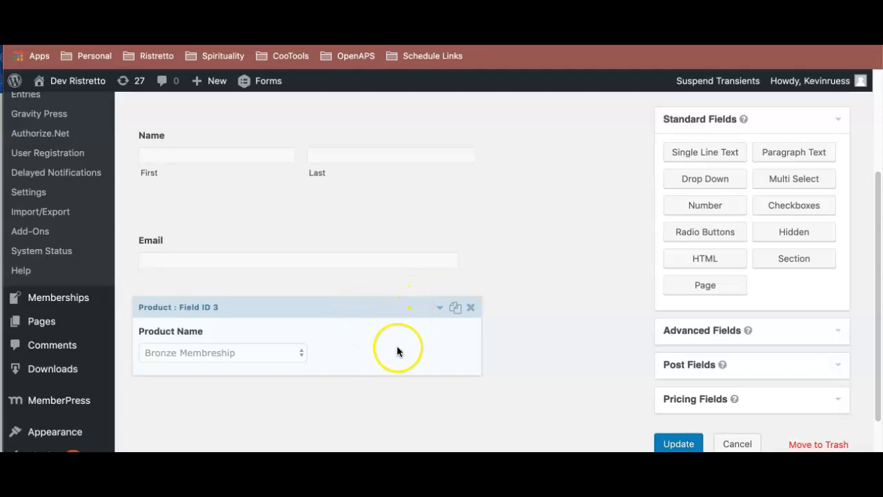
- Change the Product field's label to "Choose Level" and save the form
{"action": "left_click", "coordinate": [346, 345]}
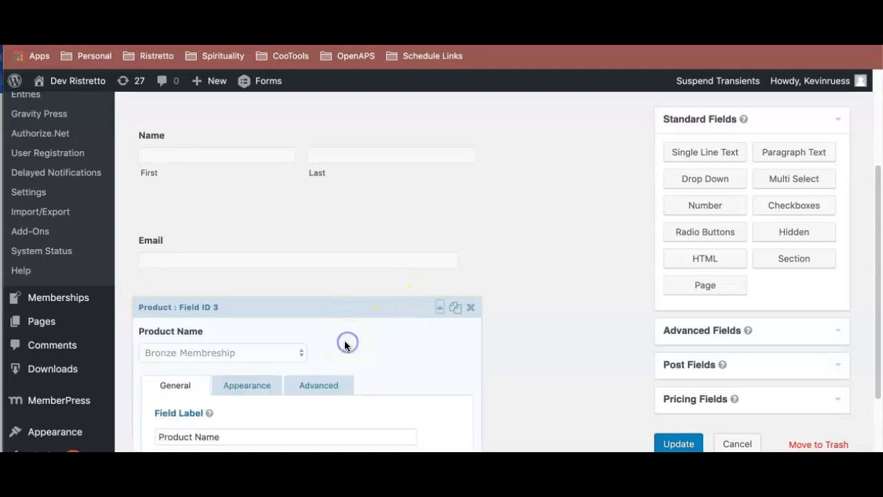
{"action": "scroll", "coordinate": [331, 339], "scroll_direction": "down", "scroll_amount": 5}
{"action": "left_click_drag", "start_coordinate": [235, 295], "coordinate": [126, 280]}
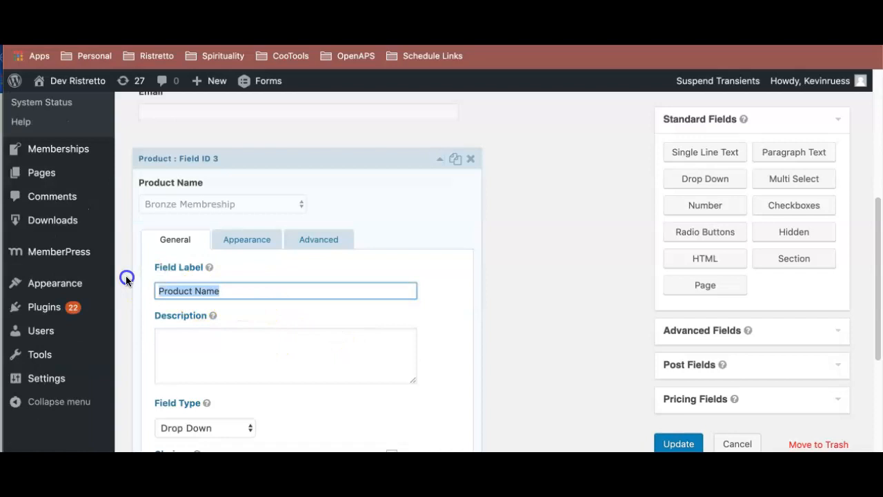
{"action": "type", "text": "Choose Level"}
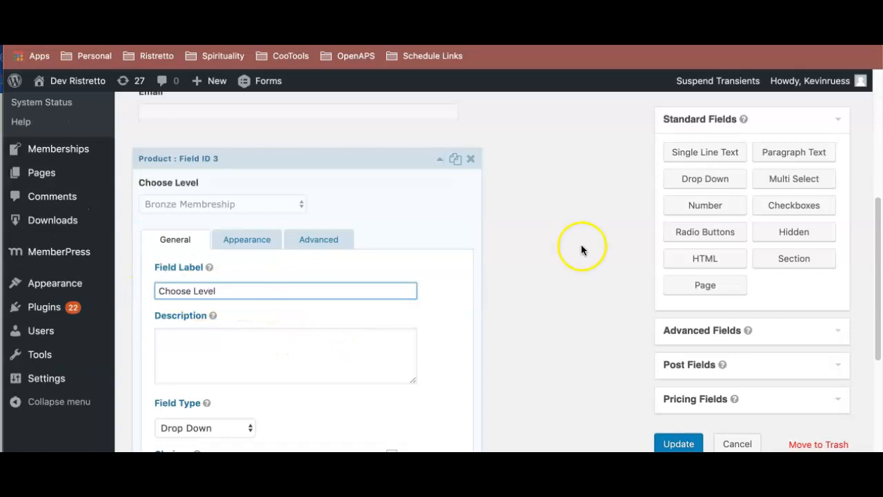
{"action": "scroll", "coordinate": [581, 249], "scroll_direction": "down", "scroll_amount": 3}
{"action": "left_click", "coordinate": [673, 439]}
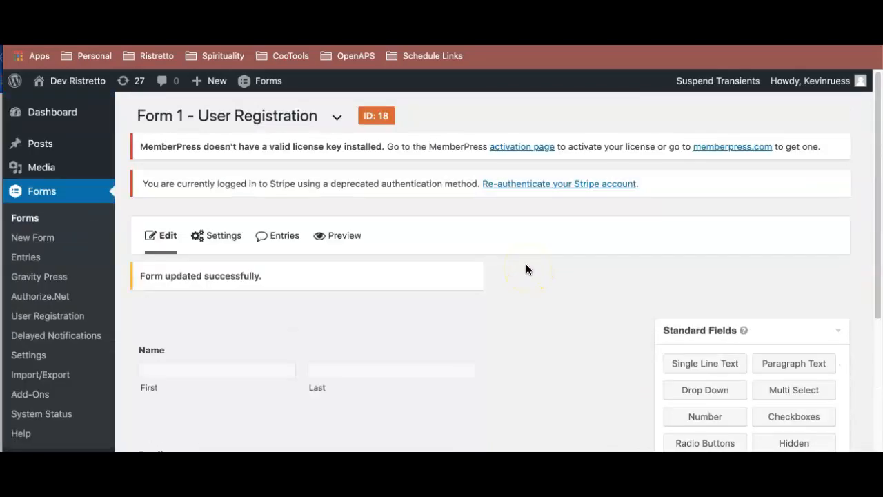
- Add a new User Registration feed to this form with Create User as its action
{"action": "scroll", "coordinate": [459, 243], "scroll_direction": "down", "scroll_amount": 3}
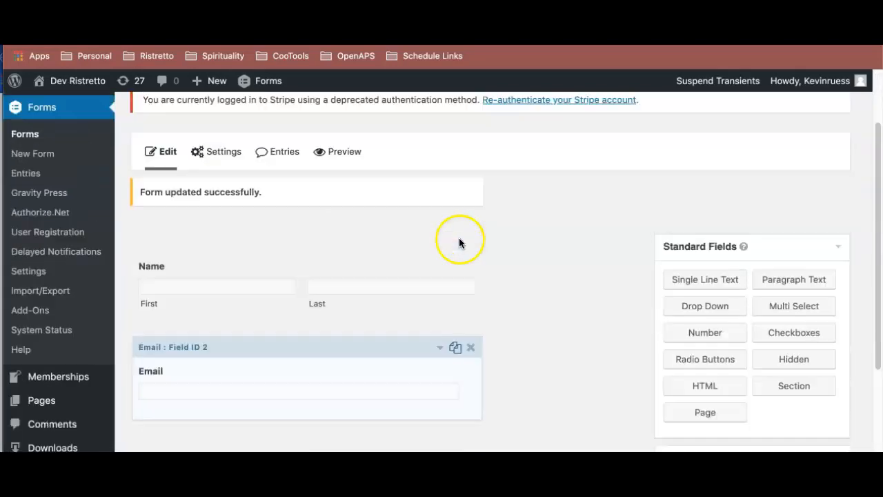
{"action": "mouse_move", "coordinate": [216, 151]}
{"action": "left_click", "coordinate": [227, 414]}
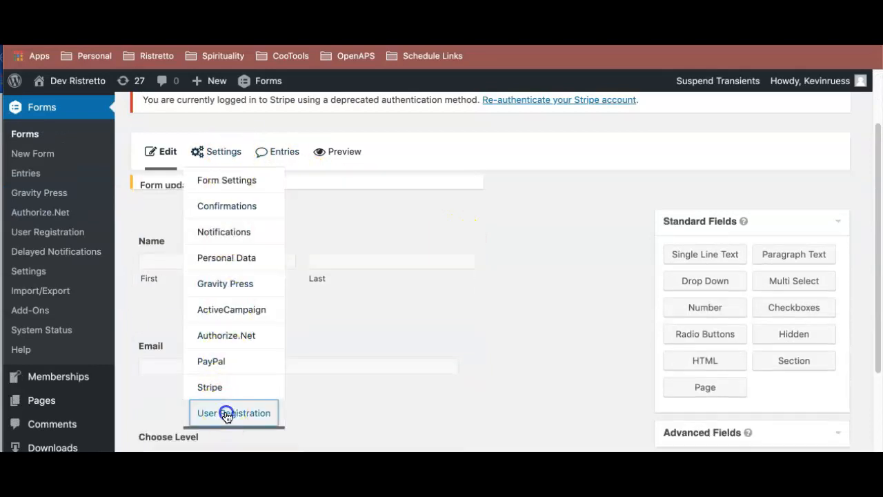
{"action": "scroll", "coordinate": [403, 302], "scroll_direction": "down", "scroll_amount": 2}
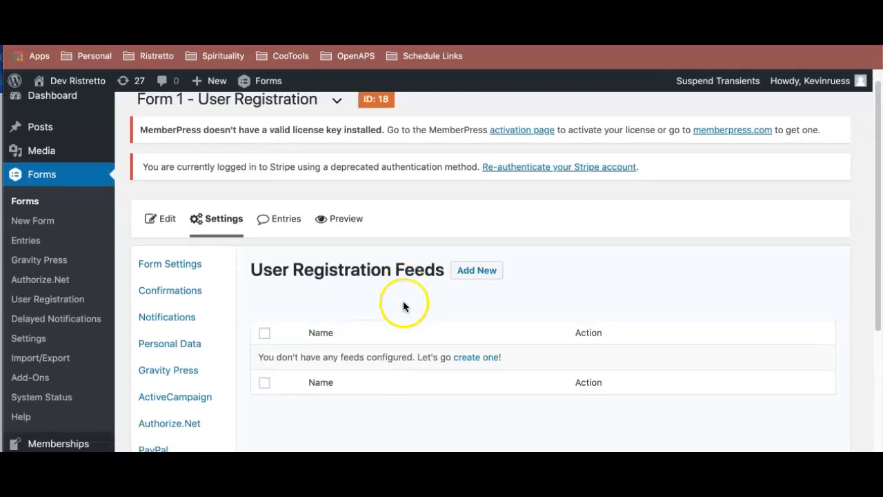
{"action": "left_click", "coordinate": [468, 240]}
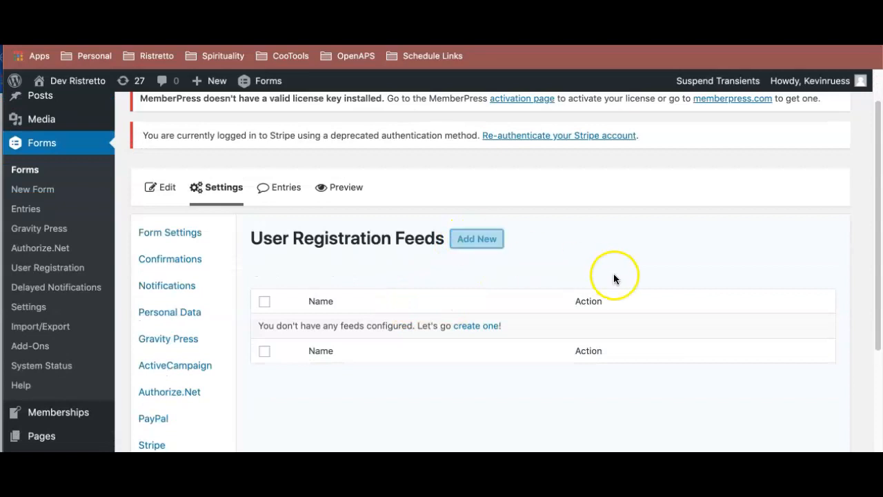
{"action": "scroll", "coordinate": [578, 270], "scroll_direction": "down", "scroll_amount": 3}
{"action": "left_click", "coordinate": [466, 269]}
- Map the feed's username to the form's Email field
{"action": "scroll", "coordinate": [498, 270], "scroll_direction": "down", "scroll_amount": 5}
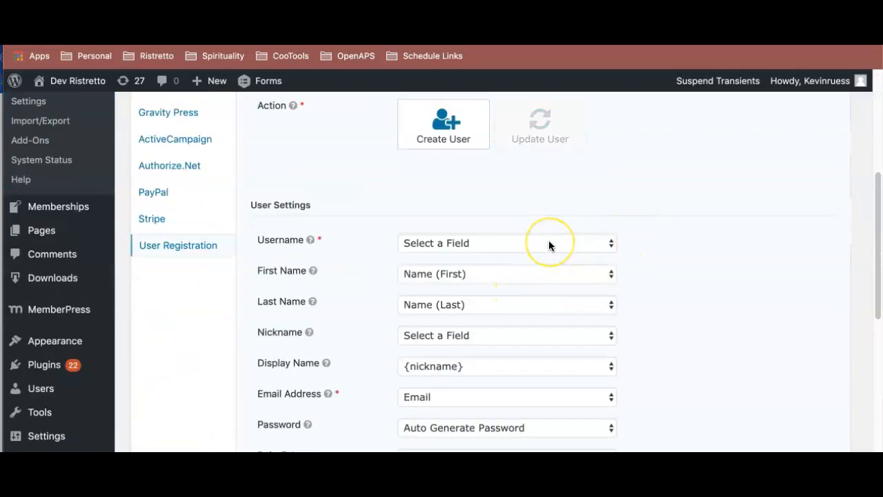
{"action": "left_click", "coordinate": [549, 243]}
{"action": "left_click", "coordinate": [541, 335]}
{"action": "scroll", "coordinate": [521, 234], "scroll_direction": "down", "scroll_amount": 3}
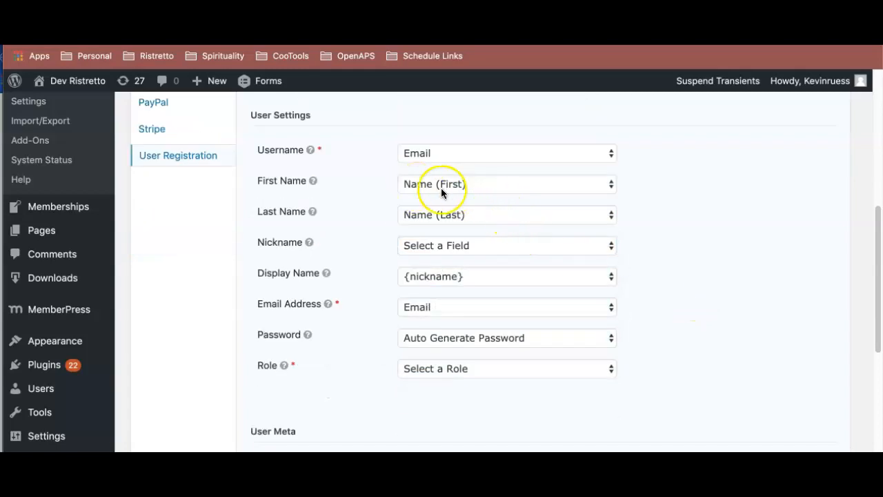
- Map the feed's nickname to Name (Full)
{"action": "left_click", "coordinate": [466, 249]}
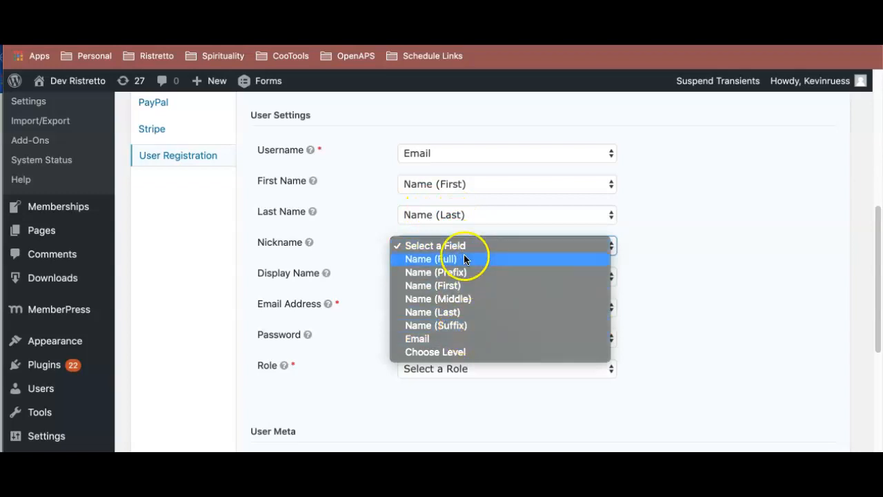
{"action": "left_click", "coordinate": [464, 261]}
{"action": "scroll", "coordinate": [640, 242], "scroll_direction": "down", "scroll_amount": 1}
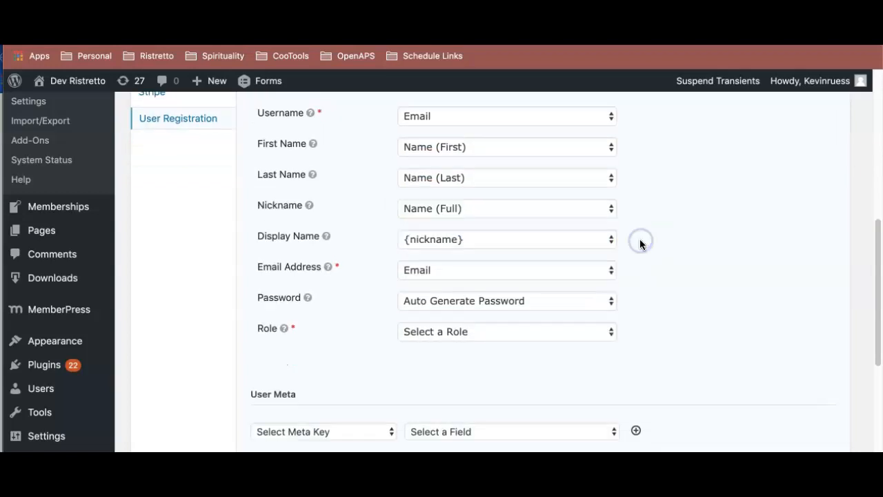
- Switch the feed's nickname mapping to Name (First) and leave the display name as {nickname}
{"action": "left_click", "coordinate": [527, 208]}
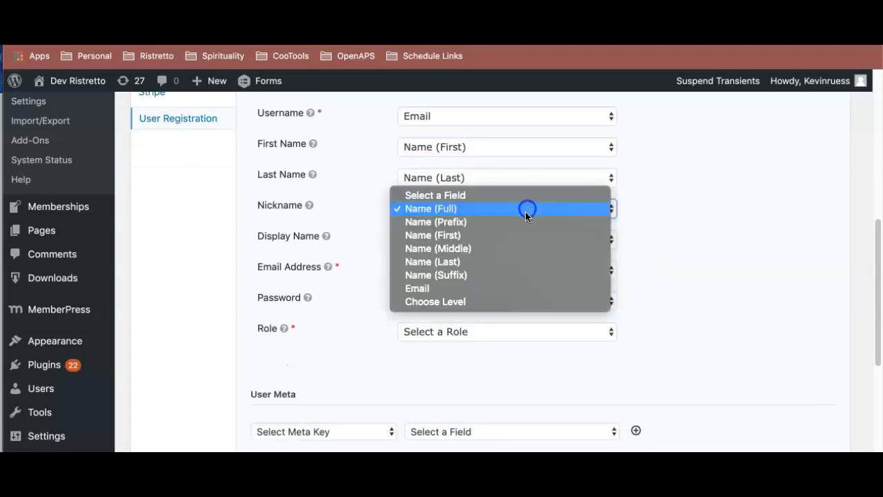
{"action": "left_click", "coordinate": [675, 238]}
{"action": "left_click", "coordinate": [514, 245]}
{"action": "left_click", "coordinate": [710, 249]}
{"action": "scroll", "coordinate": [686, 259], "scroll_direction": "down", "scroll_amount": 2}
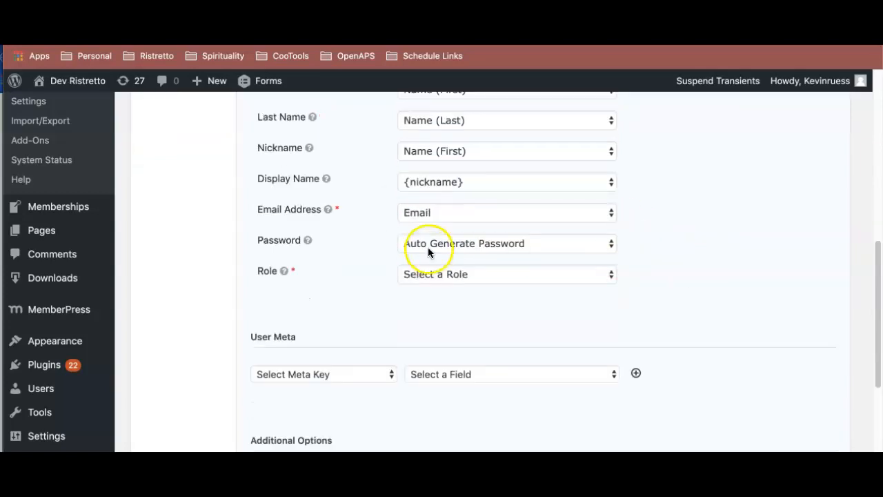
- Leave the password on Auto Generate Password, assign new users the Customer role, and save the feed settings
{"action": "left_click", "coordinate": [469, 242]}
{"action": "left_click", "coordinate": [467, 276]}
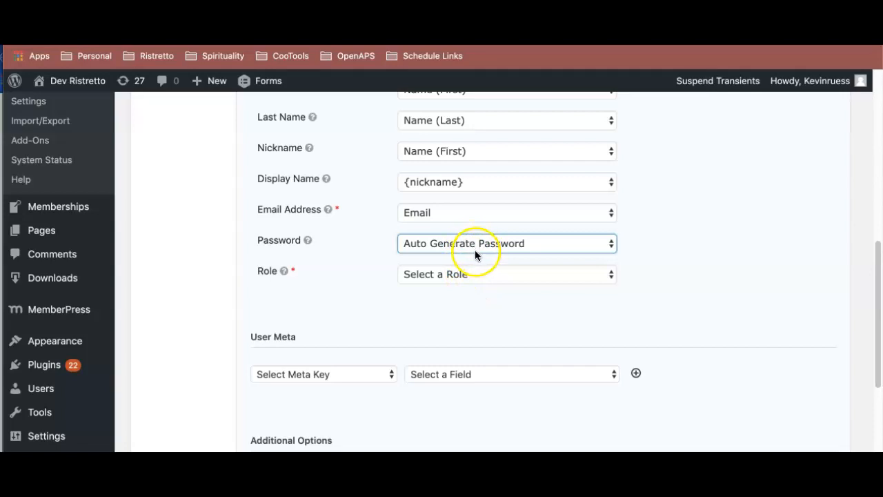
{"action": "left_click", "coordinate": [475, 274]}
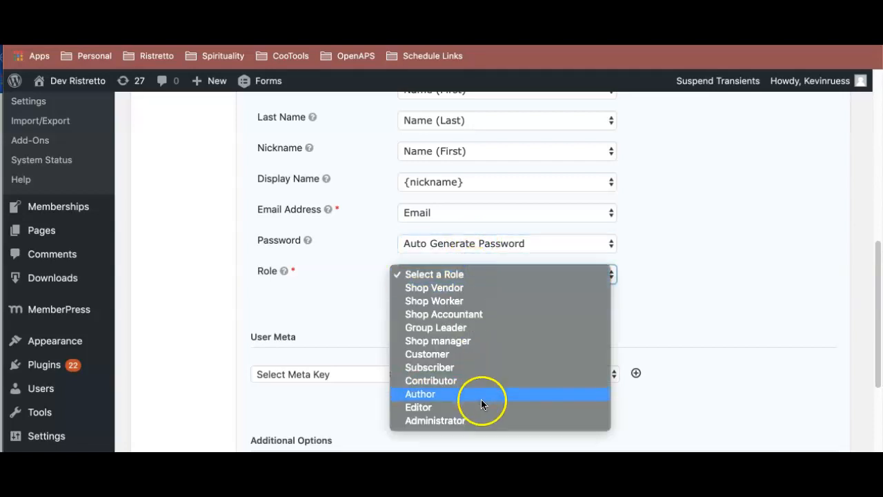
{"action": "left_click", "coordinate": [487, 356]}
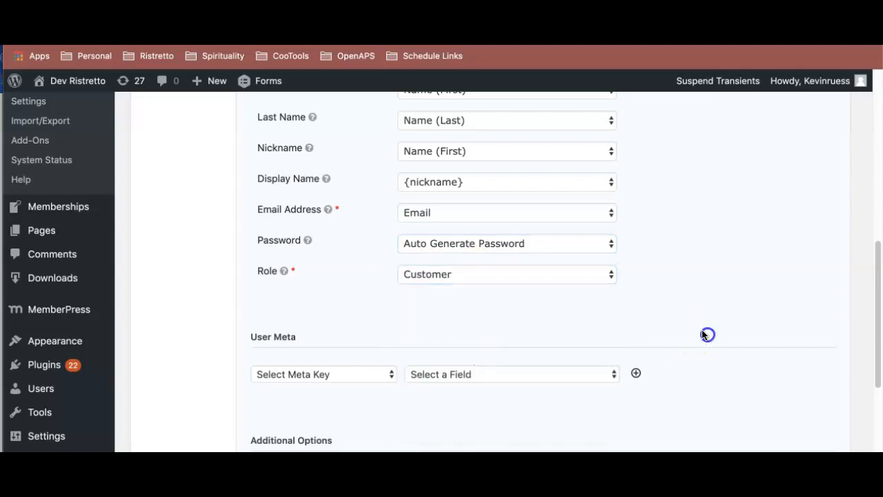
{"action": "scroll", "coordinate": [695, 322], "scroll_direction": "down", "scroll_amount": 5}
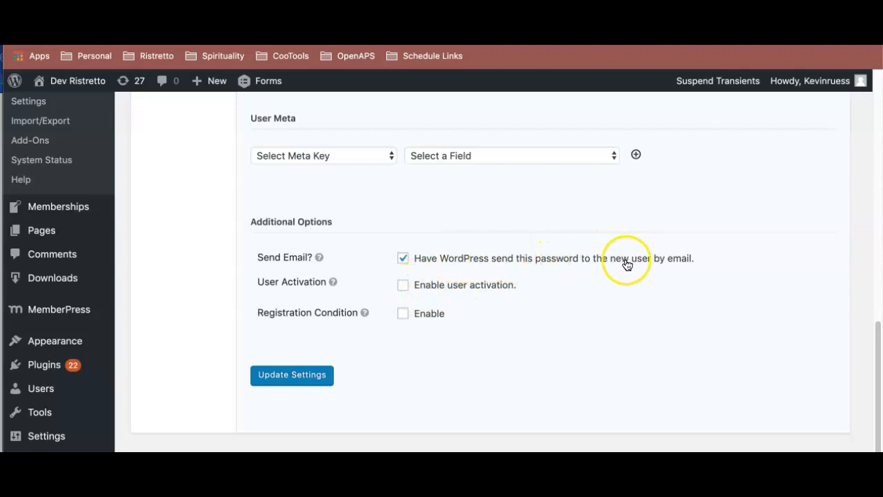
{"action": "left_click", "coordinate": [309, 374]}
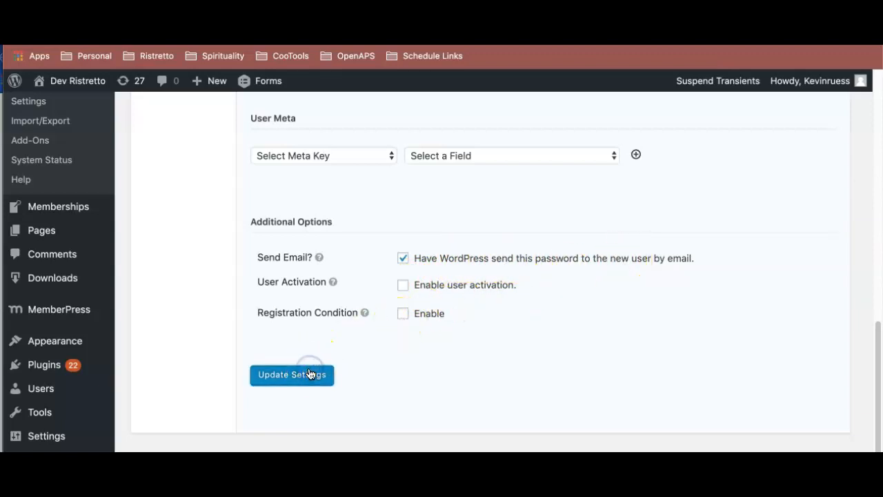
- Create a new WordPress page and dismiss the block editor's welcome tip
{"action": "scroll", "coordinate": [309, 374], "scroll_direction": "down", "scroll_amount": 4}
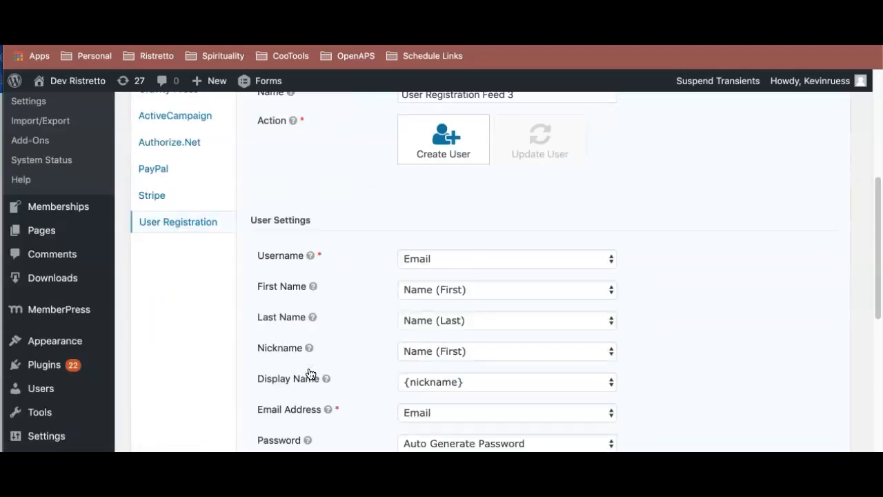
{"action": "scroll", "coordinate": [310, 373], "scroll_direction": "up", "scroll_amount": 4}
{"action": "mouse_move", "coordinate": [31, 144]}
{"action": "scroll", "coordinate": [187, 311], "scroll_direction": "down", "scroll_amount": 4}
{"action": "mouse_move", "coordinate": [55, 237]}
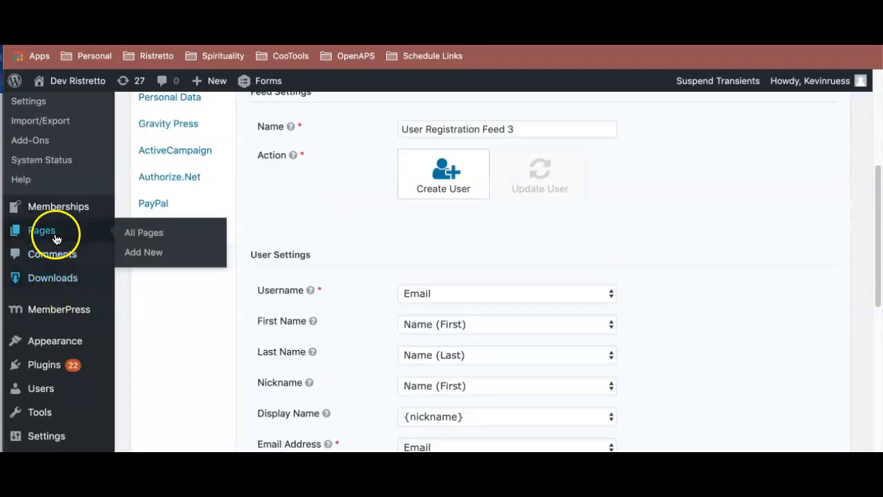
{"action": "right_click", "coordinate": [142, 250]}
{"action": "left_click", "coordinate": [176, 252]}
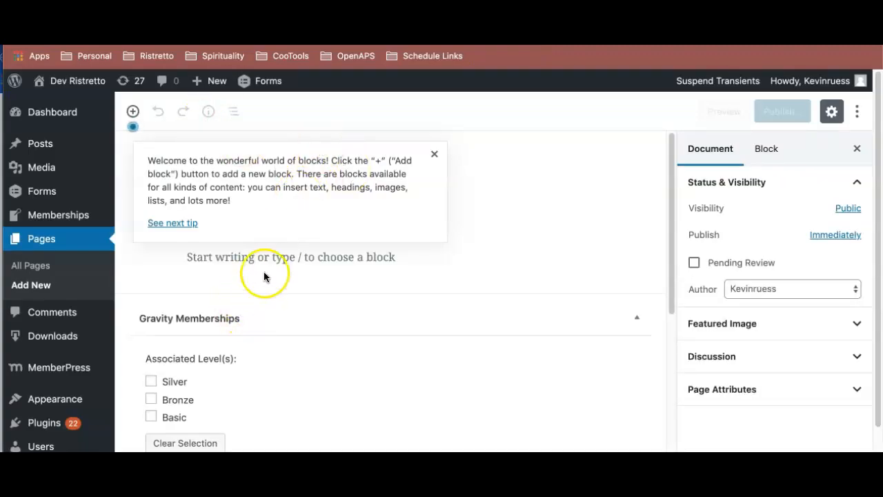
{"action": "left_click", "coordinate": [435, 153]}
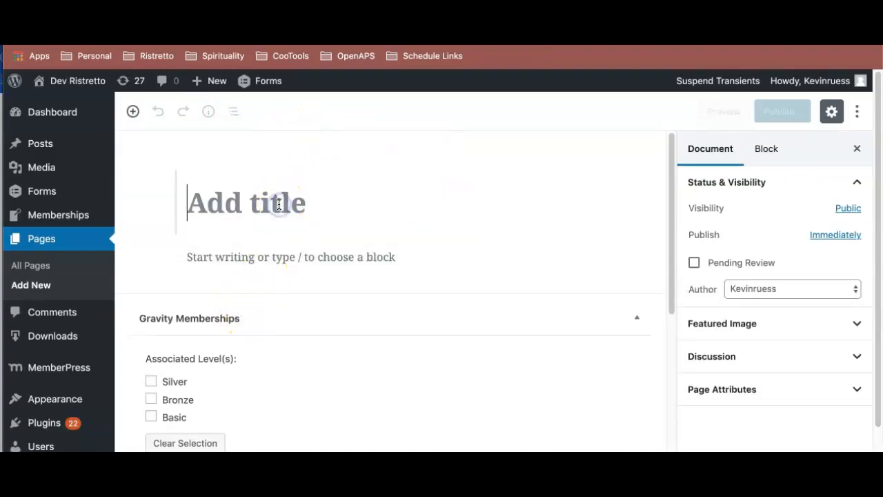
- Title the new page "2 Part Registration Example - P1"
{"action": "type", "text": "2 Part R"}
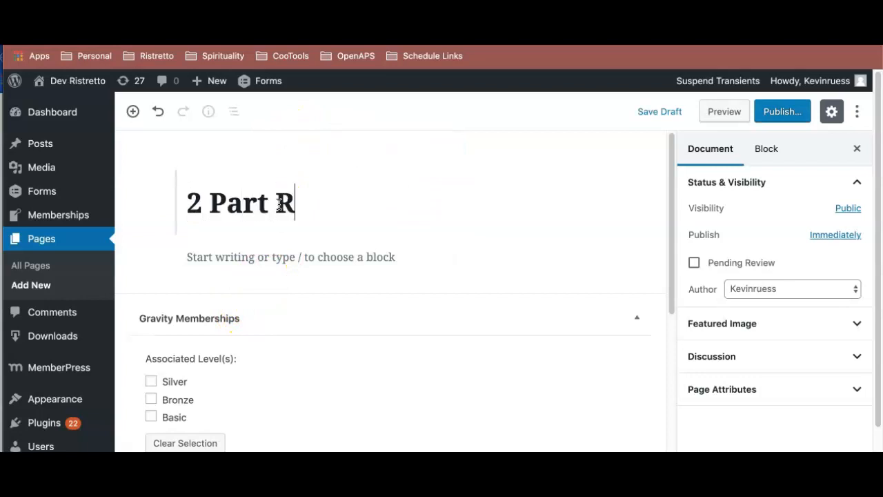
{"action": "type", "text": "eig"}
{"action": "key", "text": "BackSpace"}
{"action": "type", "text": "gistration "}
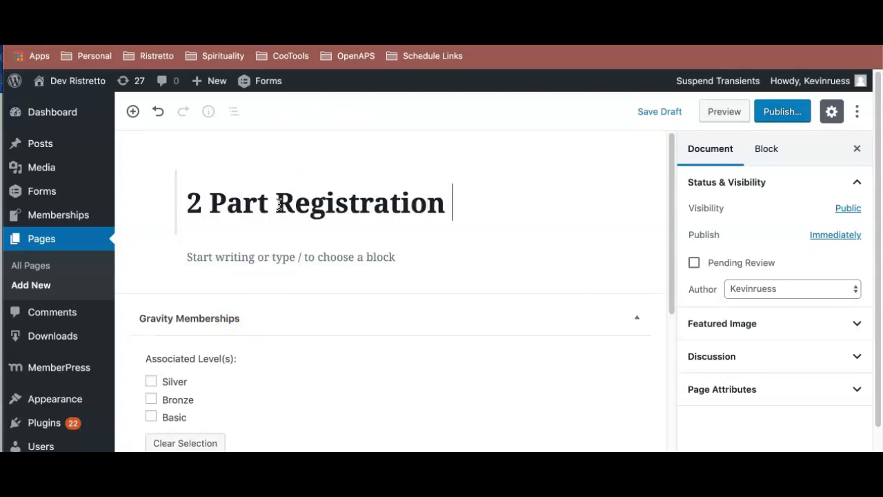
{"action": "type", "text": "Example - P1"}
- Search the blocks for "form" and insert the Gravity Forms Form block below the page title
{"action": "scroll", "coordinate": [286, 200], "scroll_direction": "down", "scroll_amount": 5}
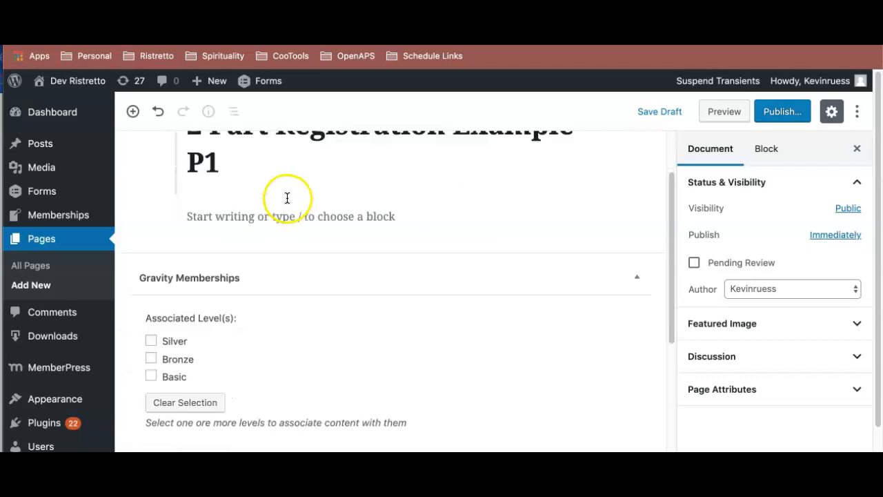
{"action": "scroll", "coordinate": [325, 231], "scroll_direction": "up", "scroll_amount": 3}
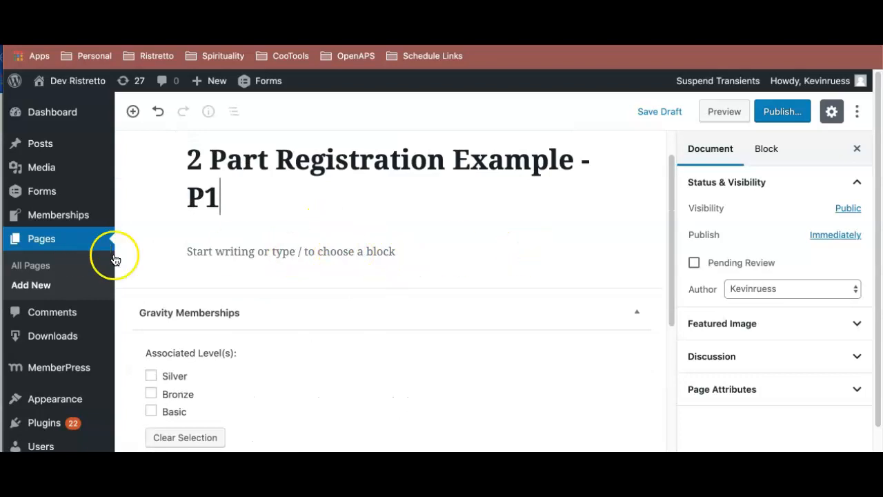
{"action": "left_click", "coordinate": [156, 251]}
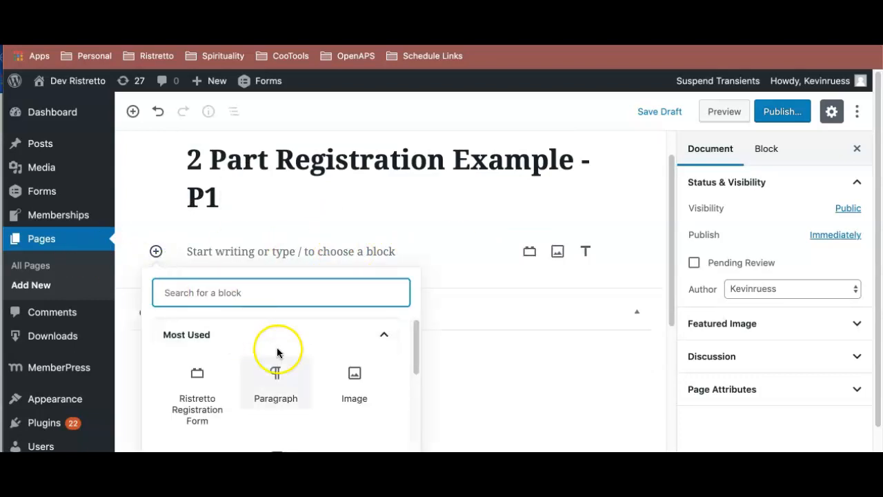
{"action": "type", "text": "form"}
{"action": "scroll", "coordinate": [281, 359], "scroll_direction": "down", "scroll_amount": 5}
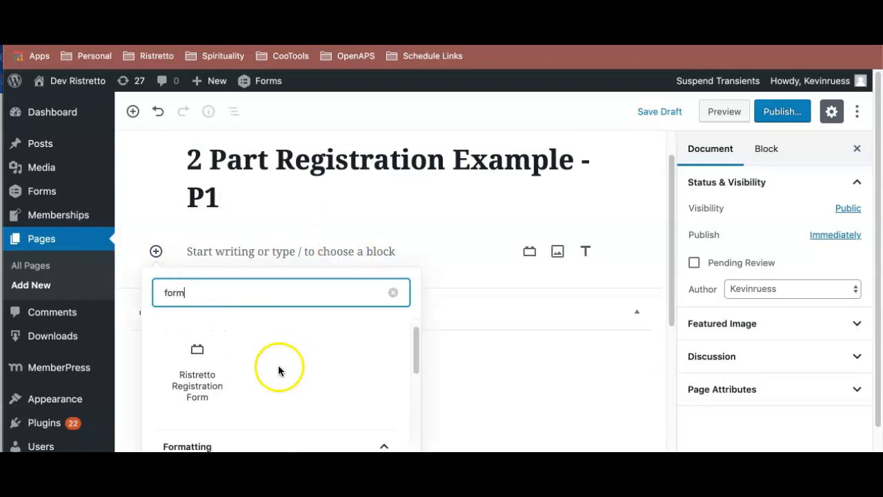
{"action": "scroll", "coordinate": [282, 361], "scroll_direction": "down", "scroll_amount": 5}
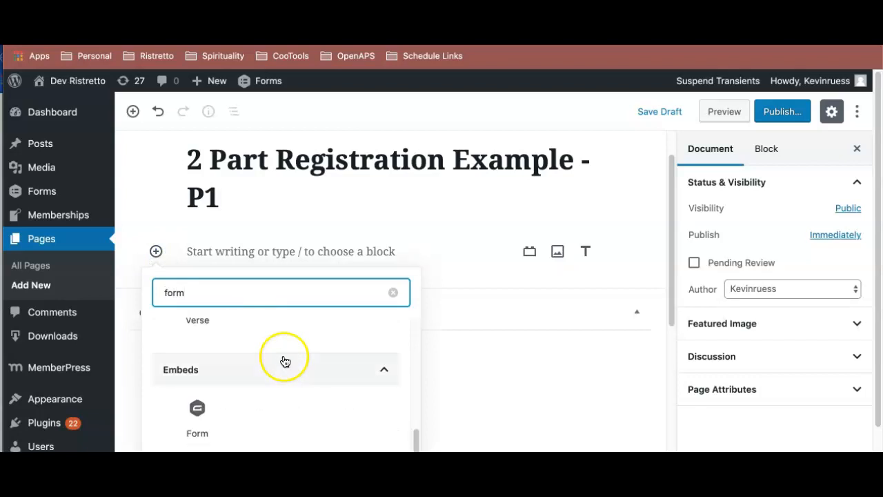
{"action": "left_click", "coordinate": [203, 410]}
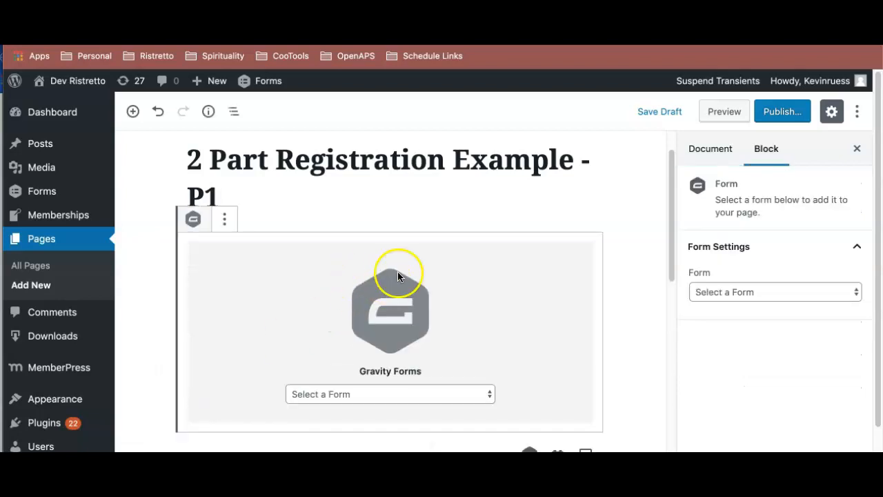
- Set the form block to display "Form 1 - User Registration" and publish the page
{"action": "scroll", "coordinate": [386, 269], "scroll_direction": "down", "scroll_amount": 1}
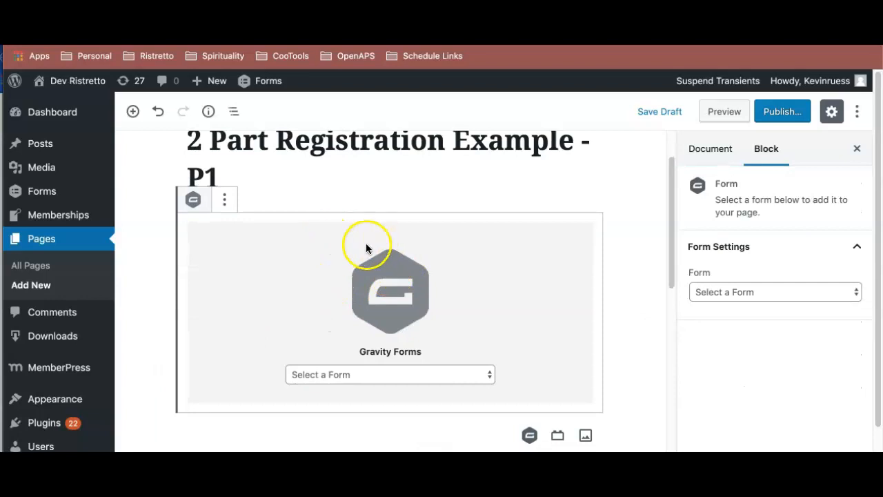
{"action": "scroll", "coordinate": [368, 244], "scroll_direction": "down", "scroll_amount": 2}
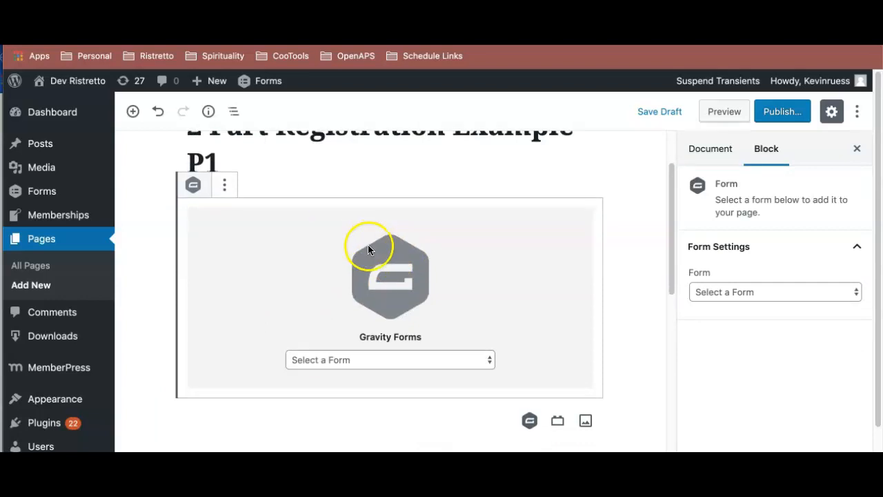
{"action": "left_click", "coordinate": [404, 345]}
{"action": "left_click", "coordinate": [406, 433]}
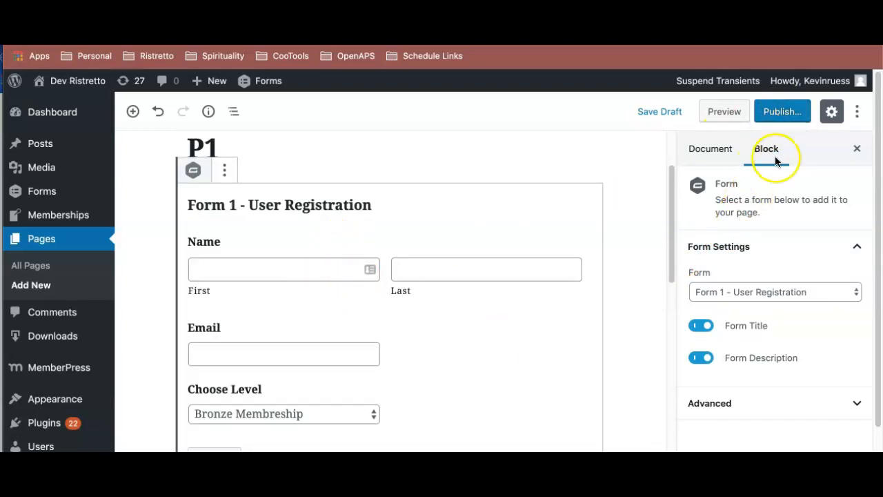
{"action": "left_click", "coordinate": [780, 112]}
{"action": "left_click", "coordinate": [782, 115]}
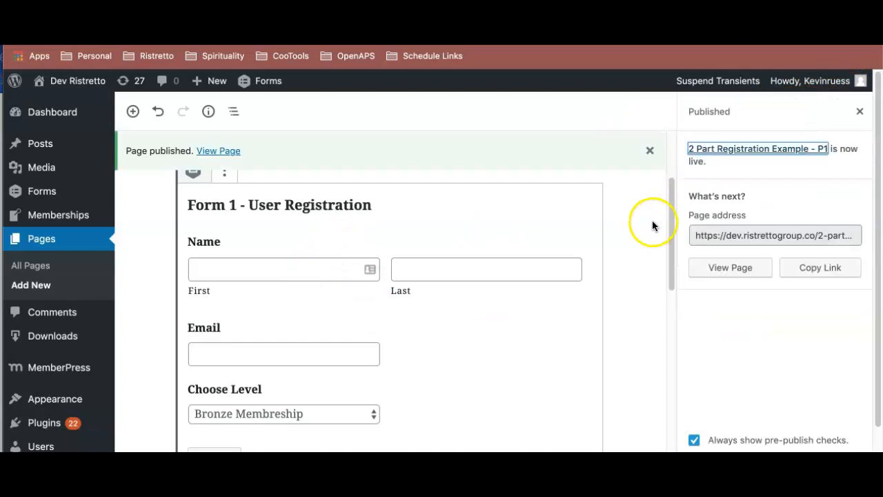
- Review the published page in the editor, then open its live version in a new tab and examine the form fields
{"action": "scroll", "coordinate": [298, 170], "scroll_direction": "up", "scroll_amount": 3}
{"action": "left_click_drag", "start_coordinate": [237, 281], "coordinate": [182, 247]}
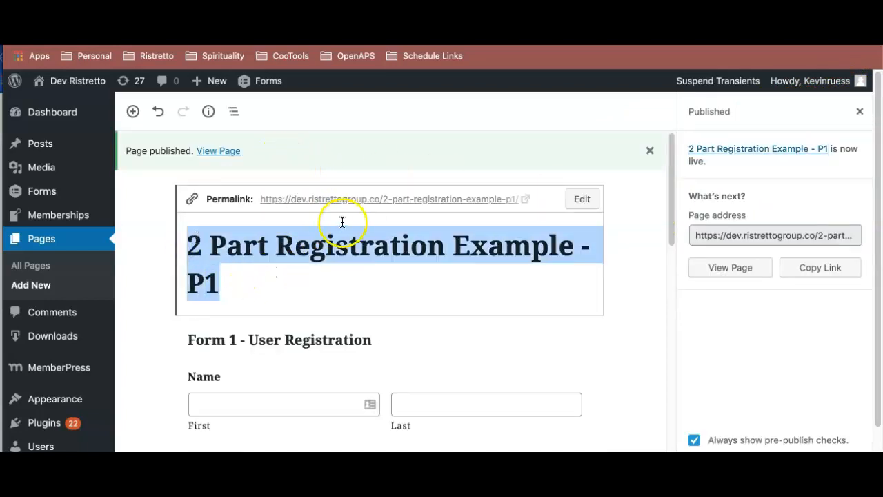
{"action": "scroll", "coordinate": [350, 219], "scroll_direction": "down", "scroll_amount": 2}
{"action": "scroll", "coordinate": [351, 219], "scroll_direction": "down", "scroll_amount": 3}
{"action": "scroll", "coordinate": [362, 220], "scroll_direction": "up", "scroll_amount": 2}
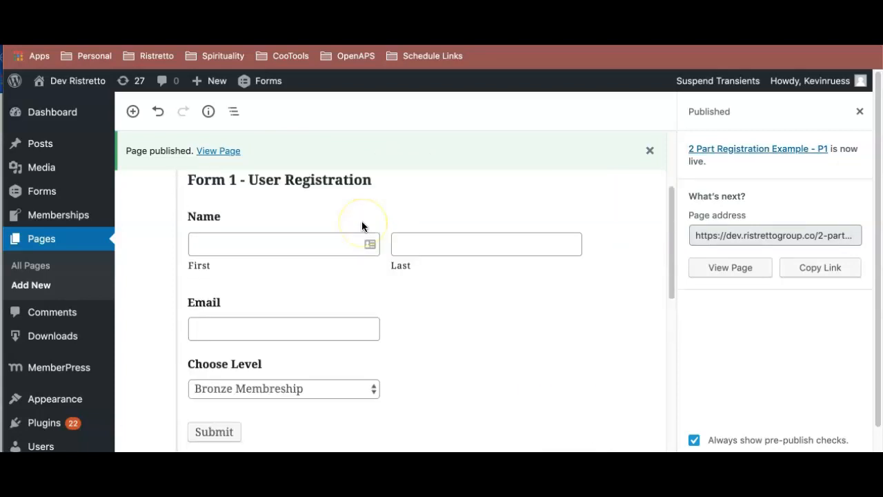
{"action": "scroll", "coordinate": [370, 241], "scroll_direction": "up", "scroll_amount": 2}
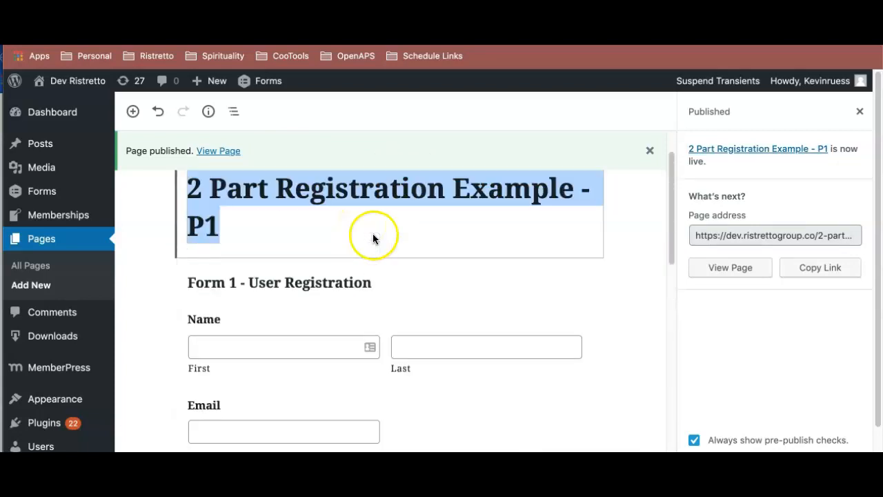
{"action": "right_click", "coordinate": [238, 157]}
{"action": "left_click", "coordinate": [667, 55]}
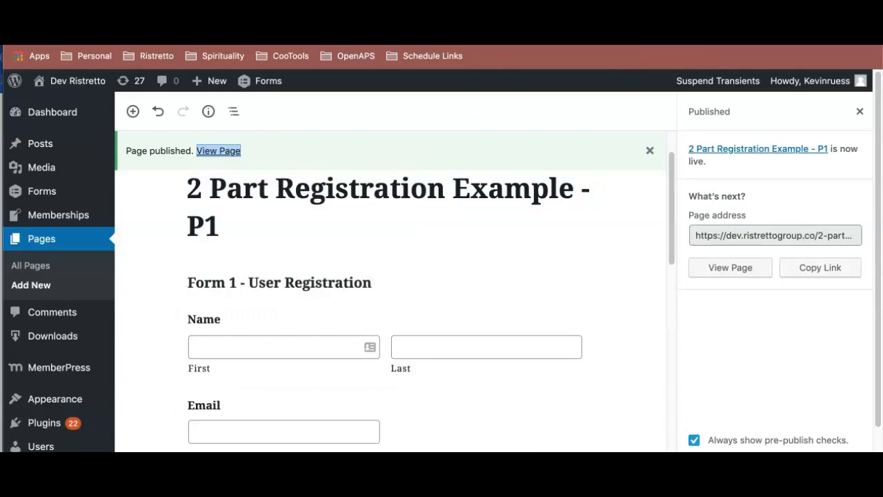
{"action": "scroll", "coordinate": [488, 255], "scroll_direction": "down", "scroll_amount": 2}
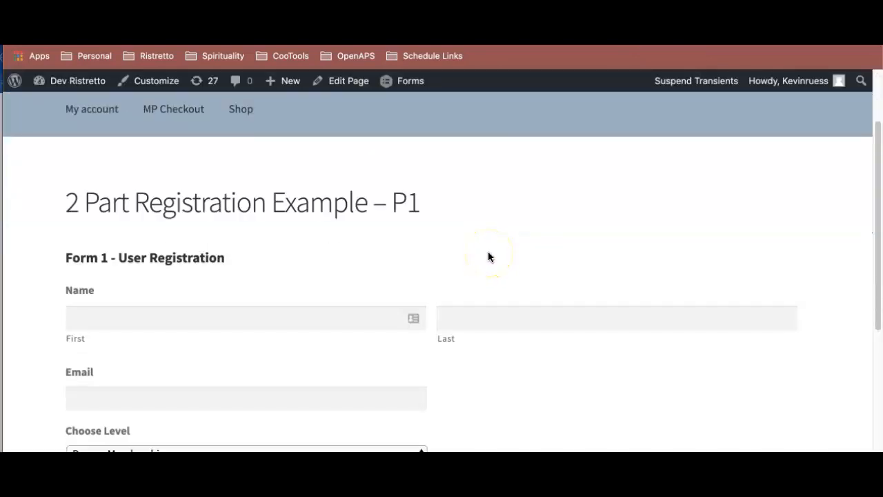
{"action": "scroll", "coordinate": [488, 257], "scroll_direction": "down", "scroll_amount": 3}
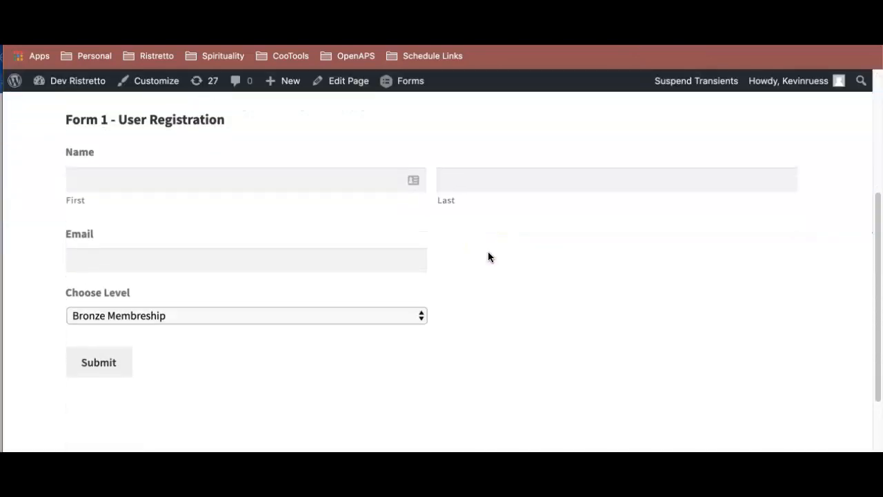
{"action": "scroll", "coordinate": [491, 258], "scroll_direction": "up", "scroll_amount": 1}
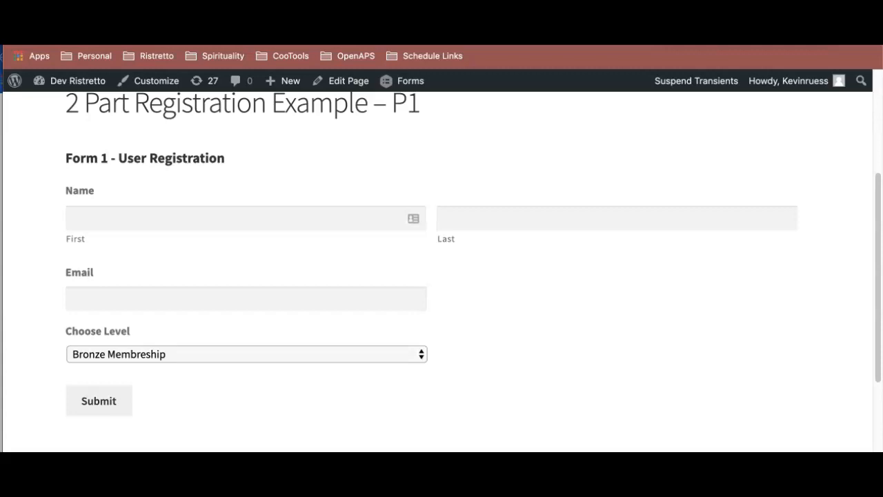
- Switch to the WP Codeus tutorial on logging users in automatically after Gravity Forms registration and find its code snippet
{"action": "left_click", "coordinate": [182, 18]}
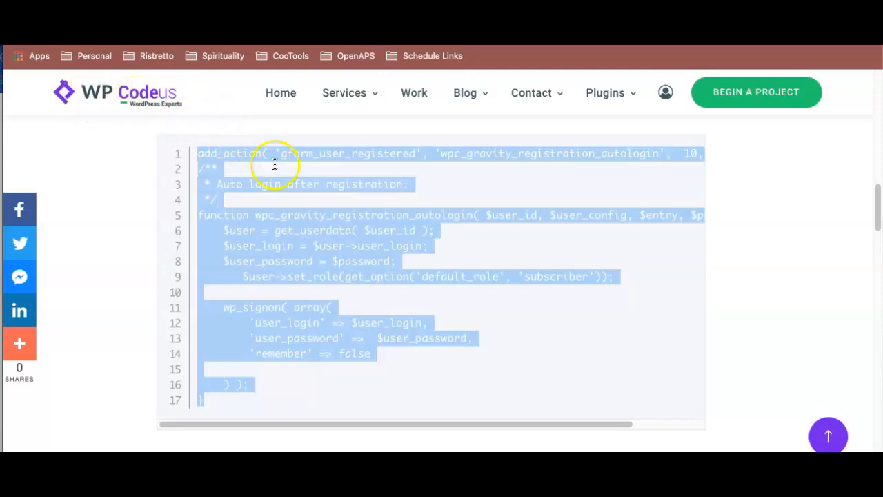
{"action": "scroll", "coordinate": [307, 180], "scroll_direction": "up", "scroll_amount": 10}
{"action": "scroll", "coordinate": [305, 182], "scroll_direction": "up", "scroll_amount": 2}
{"action": "scroll", "coordinate": [305, 183], "scroll_direction": "down", "scroll_amount": 4}
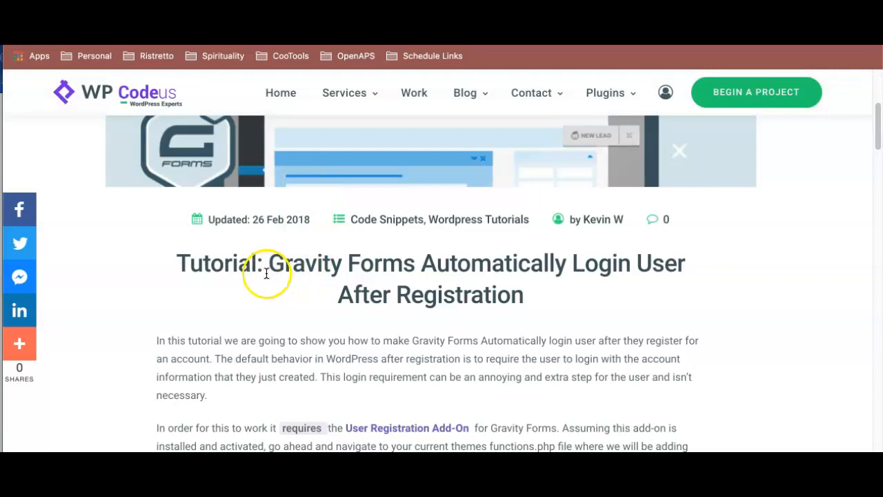
{"action": "scroll", "coordinate": [619, 301], "scroll_direction": "down", "scroll_amount": 1}
{"action": "scroll", "coordinate": [618, 301], "scroll_direction": "down", "scroll_amount": 10}
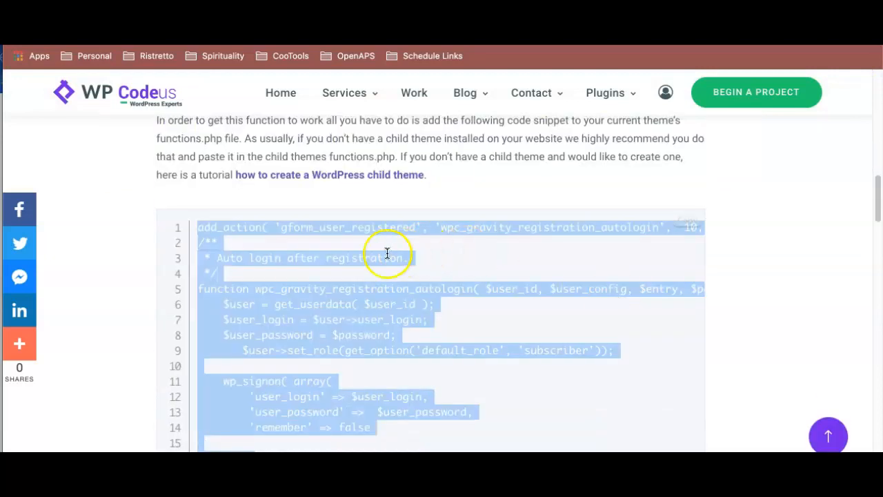
- Copy the tutorial's complete auto-login code snippet, from the add_action line to the closing brace
{"action": "scroll", "coordinate": [386, 253], "scroll_direction": "down", "scroll_amount": 2}
{"action": "left_click", "coordinate": [283, 268]}
{"action": "left_click_drag", "start_coordinate": [238, 340], "coordinate": [196, 133]}
{"action": "scroll", "coordinate": [199, 137], "scroll_direction": "up", "scroll_amount": 3}
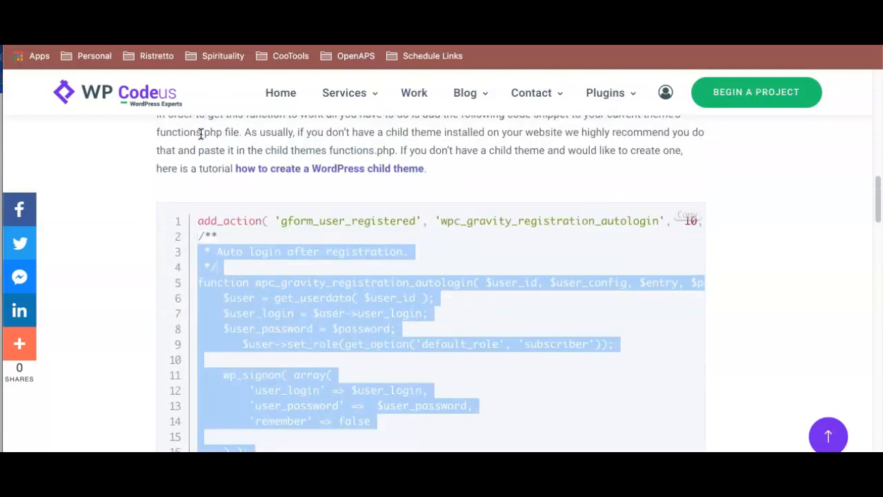
{"action": "left_click_drag", "start_coordinate": [198, 216], "coordinate": [249, 450]}
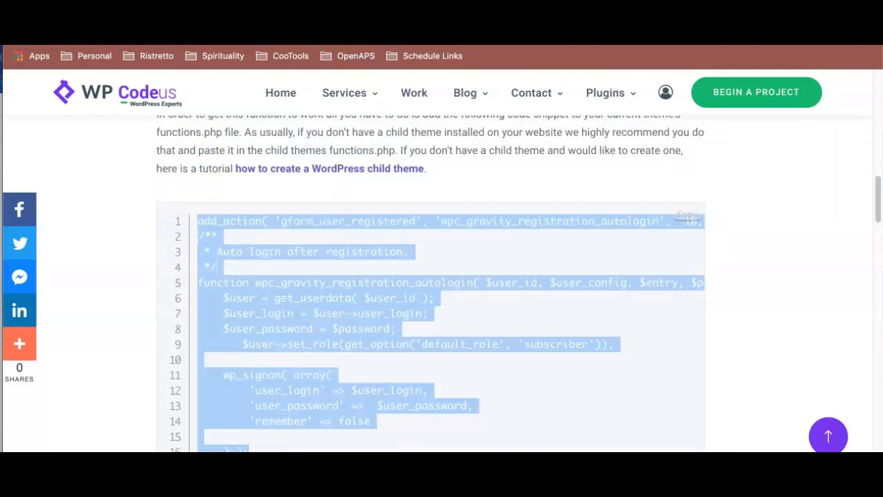
{"action": "scroll", "coordinate": [387, 380], "scroll_direction": "down", "scroll_amount": 3}
{"action": "right_click", "coordinate": [321, 182]}
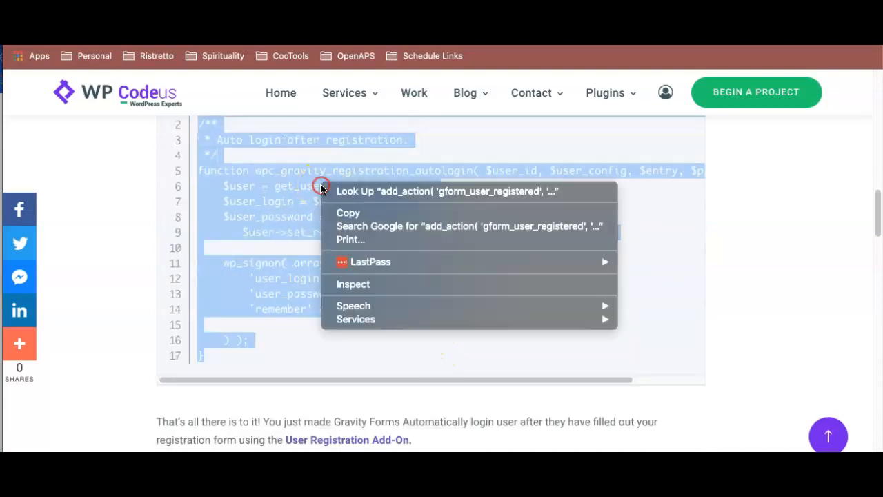
{"action": "left_click", "coordinate": [349, 215]}
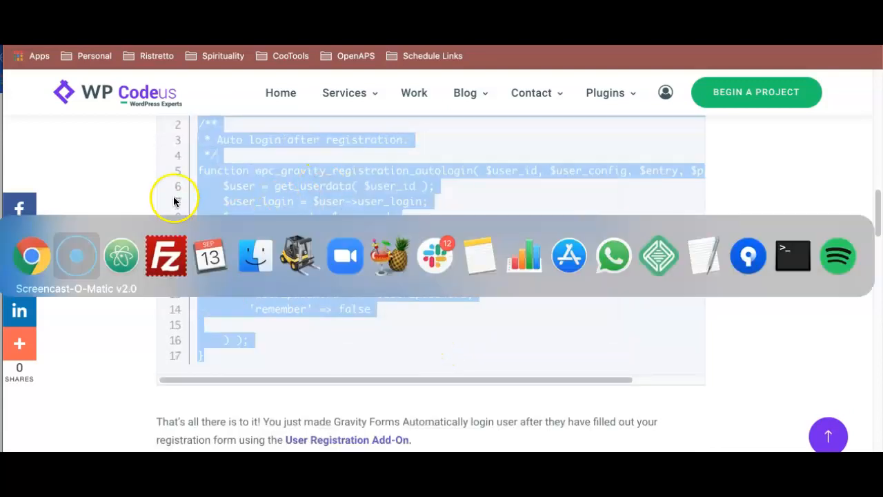
- Switch to FileZilla and open functions.php from the remote storefront theme folder for editing
{"action": "key", "text": "super+Tab"}
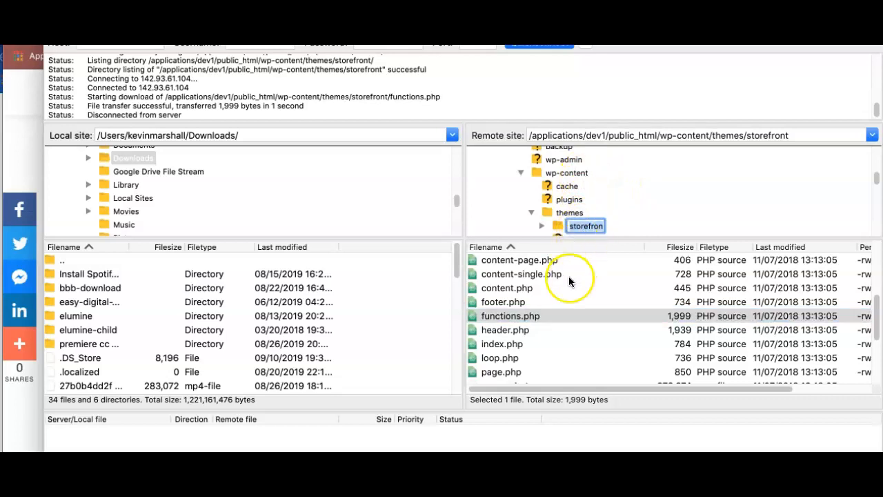
{"action": "left_click", "coordinate": [509, 301]}
{"action": "right_click", "coordinate": [517, 319]}
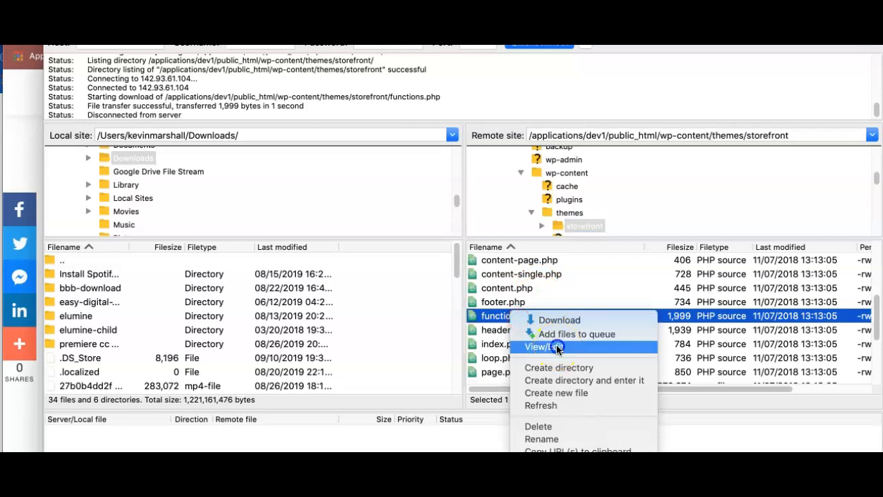
{"action": "left_click", "coordinate": [558, 345]}
{"action": "left_click", "coordinate": [735, 365]}
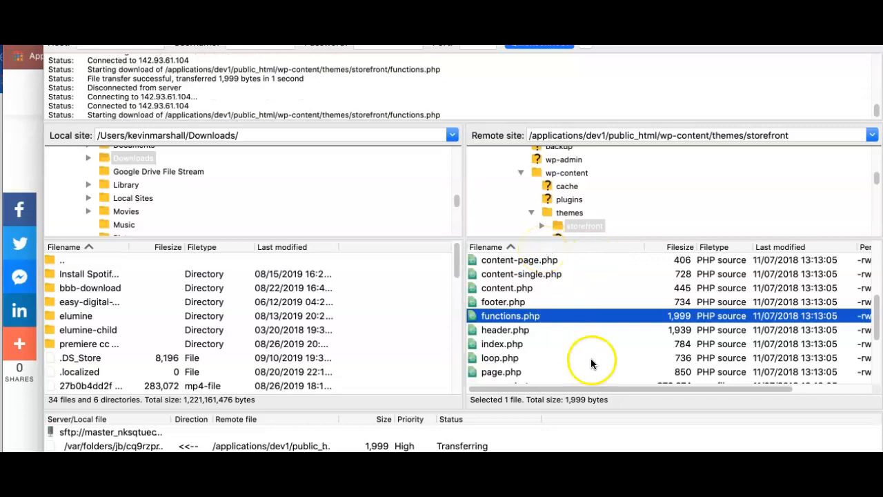
- Paste the copied auto-login snippet at the end of functions.php, a few lines below the closing theme customisations comment
{"action": "scroll", "coordinate": [403, 198], "scroll_direction": "down", "scroll_amount": 1}
{"action": "scroll", "coordinate": [403, 199], "scroll_direction": "up", "scroll_amount": 1}
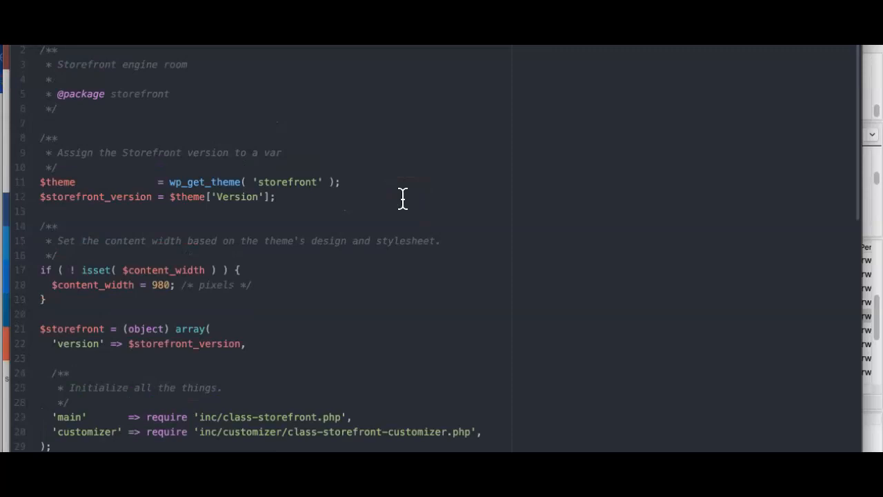
{"action": "scroll", "coordinate": [403, 198], "scroll_direction": "down", "scroll_amount": 1}
{"action": "scroll", "coordinate": [403, 199], "scroll_direction": "down", "scroll_amount": 15}
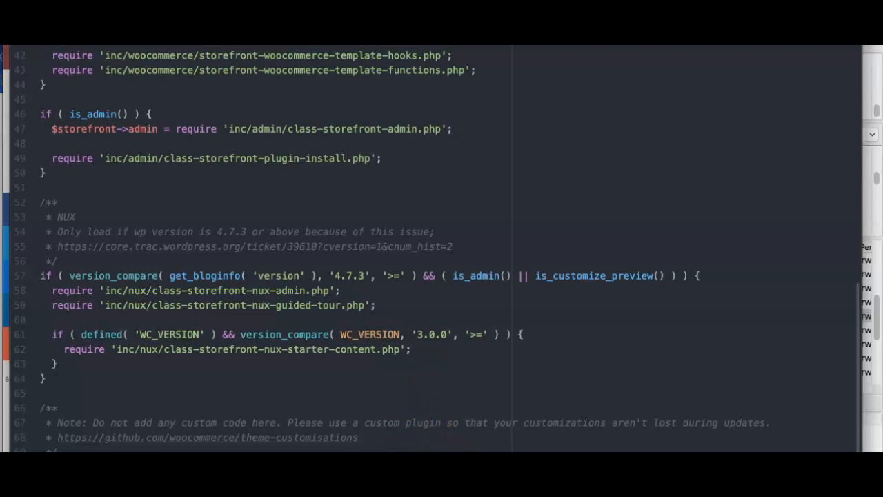
{"action": "key", "text": "ctrl+shift+9"}
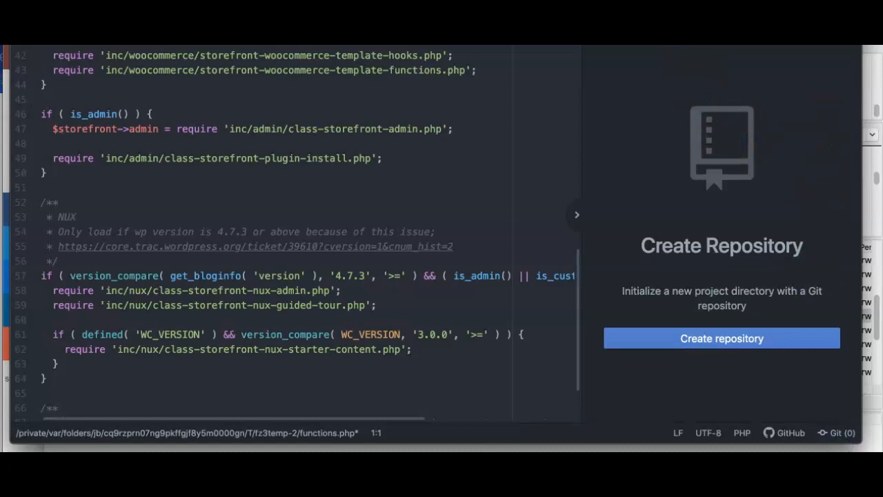
{"action": "scroll", "coordinate": [321, 306], "scroll_direction": "down", "scroll_amount": 2}
{"action": "left_click", "coordinate": [233, 393]}
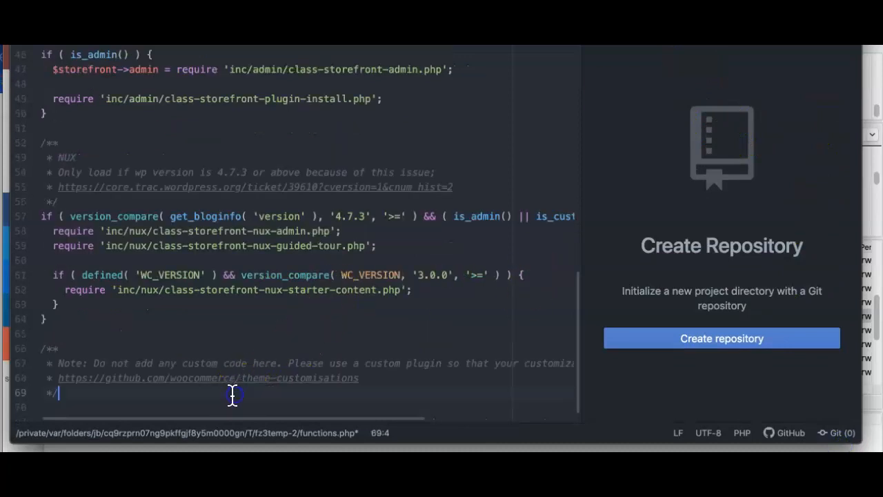
{"action": "key", "text": "Return"}
{"action": "key", "text": "Return"}
{"action": "key", "text": "Return"}
{"action": "key", "text": "super+v"}
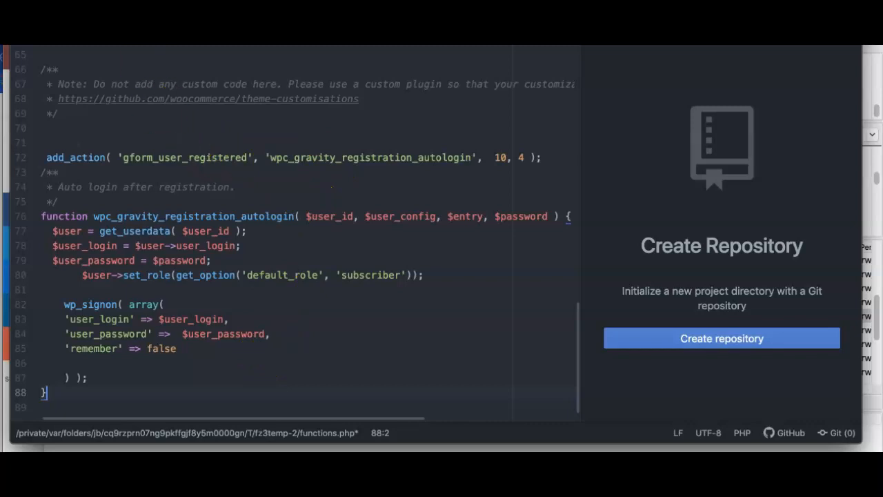
- Save functions.php and upload the changed file back to the server through FileZilla
{"action": "left_click", "coordinate": [67, 2]}
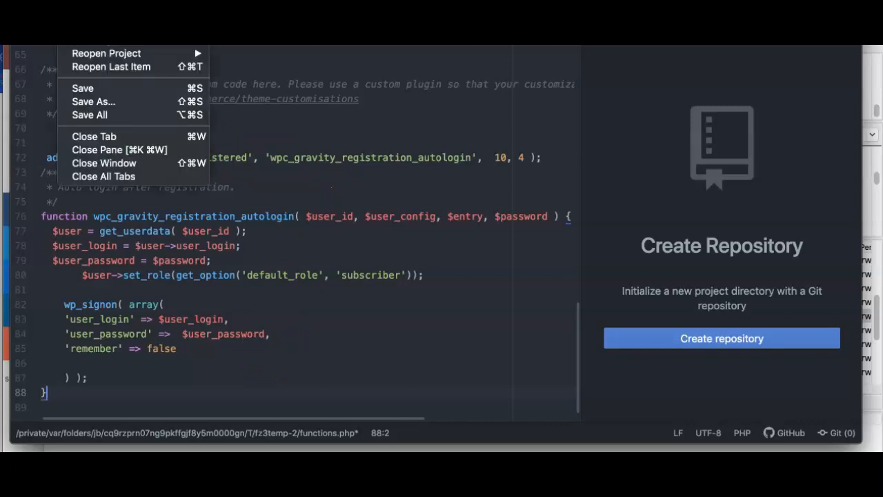
{"action": "left_click", "coordinate": [86, 89]}
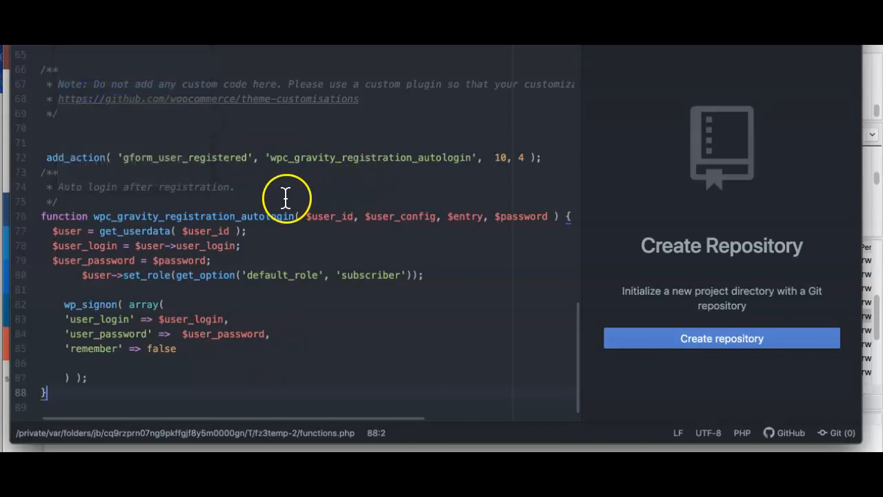
{"action": "key", "text": "super+Tab"}
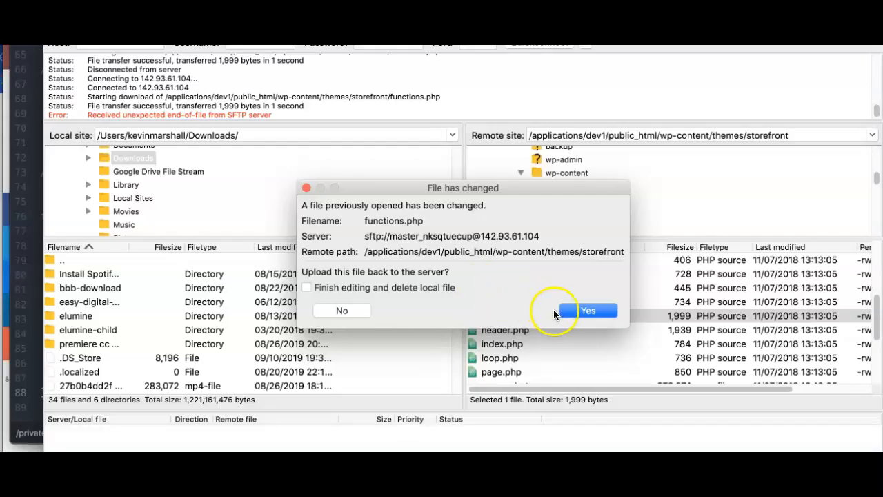
{"action": "left_click", "coordinate": [589, 312]}
- Switch back to Chrome and load the "2 Part Registration Example - P1" page in a new Incognito window
{"action": "key", "text": "super+Tab"}
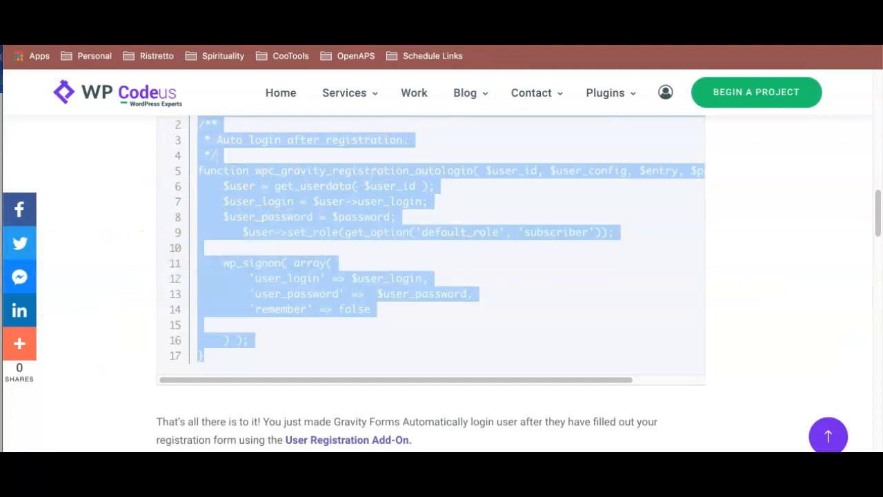
{"action": "key", "text": "ctrl+Tab"}
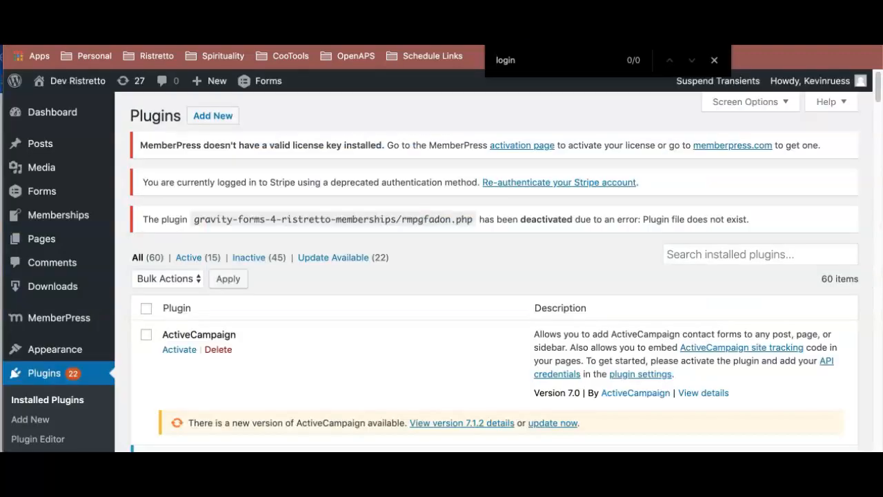
{"action": "key", "text": "ctrl+Tab"}
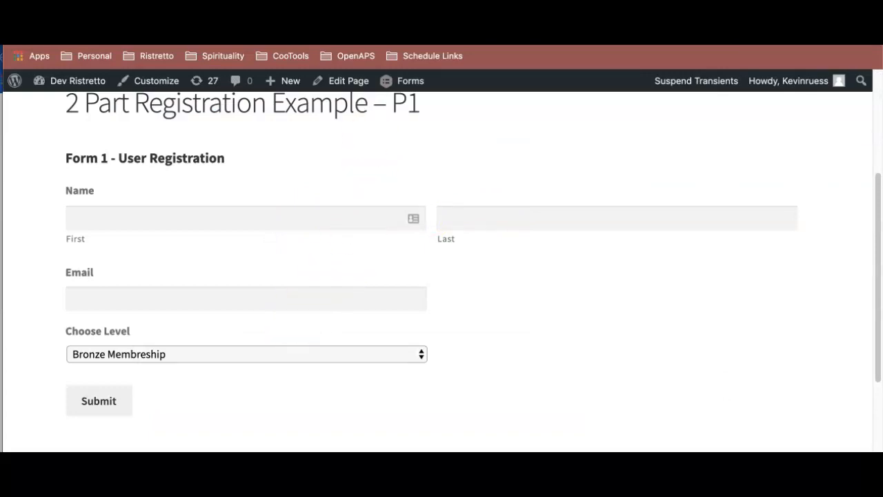
{"action": "key", "text": "super+shift+n"}
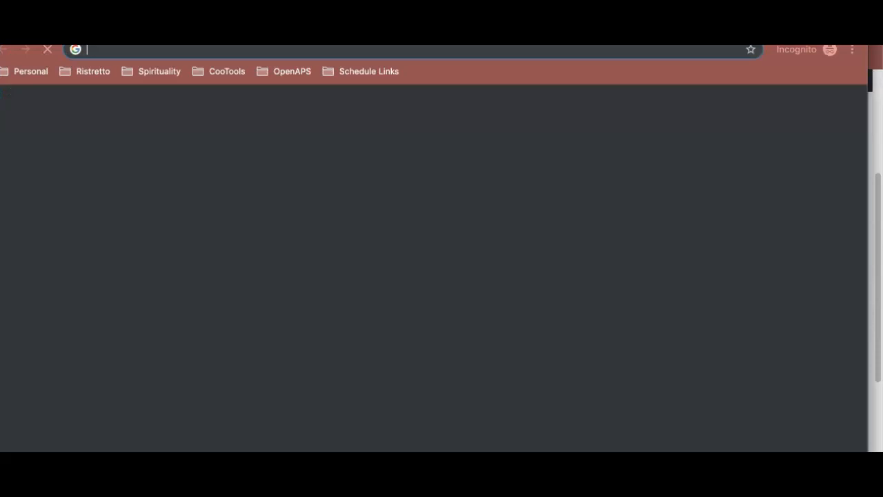
{"action": "key", "text": "super+v"}
{"action": "key", "text": "Return"}
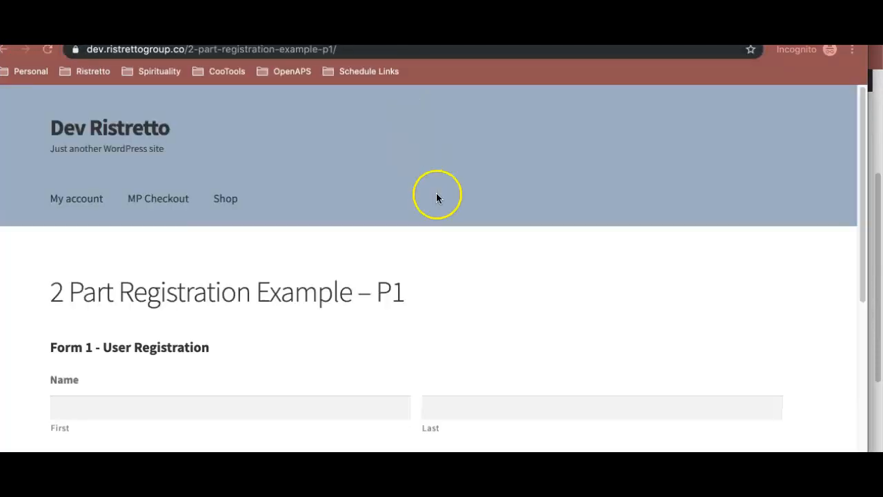
- Fill in the Form 1 - User Registration test entry with a first name, a last name and an email address
{"action": "scroll", "coordinate": [469, 223], "scroll_direction": "down", "scroll_amount": 3}
{"action": "scroll", "coordinate": [468, 222], "scroll_direction": "down", "scroll_amount": 2}
{"action": "left_click", "coordinate": [365, 191]}
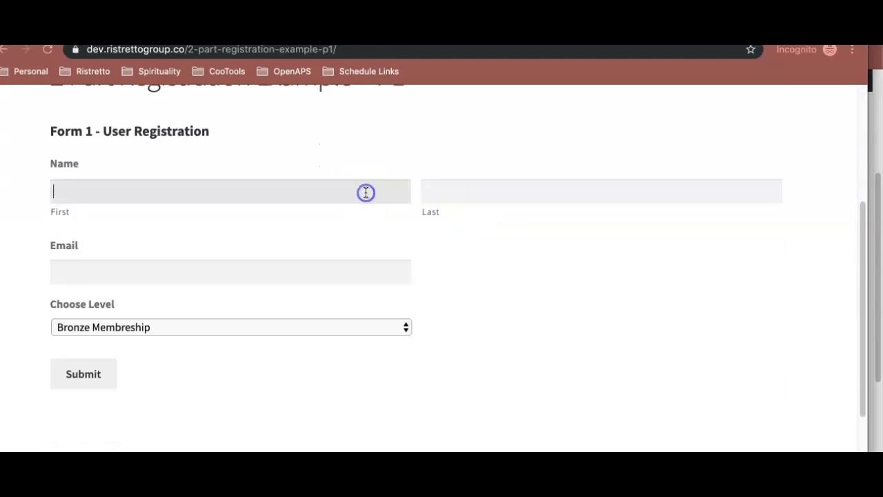
{"action": "type", "text": "Kevin"}
{"action": "key", "text": "Tab"}
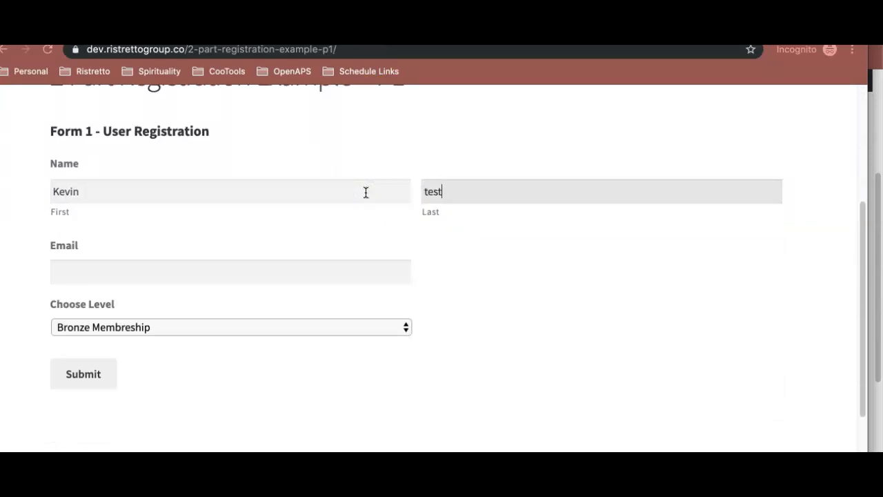
{"action": "key", "text": "Tab"}
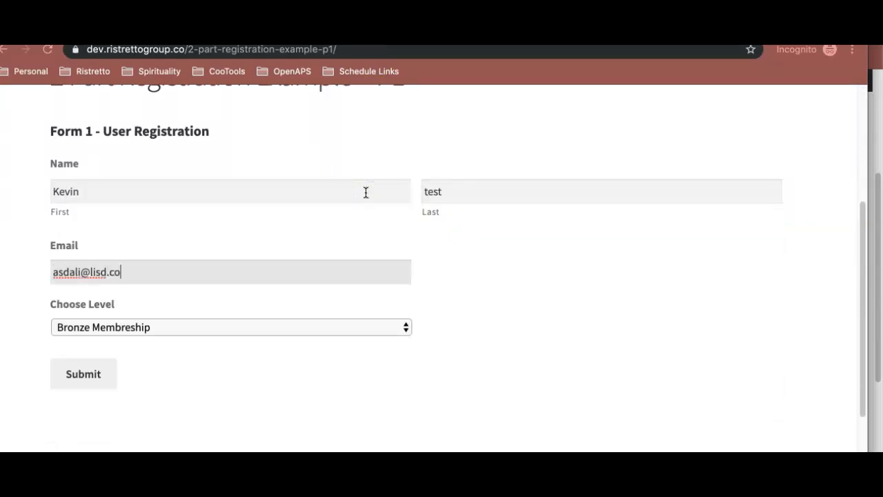
- Submit the registration with the Bronze Membreship level and check the account menu for the automatic login
{"action": "scroll", "coordinate": [326, 224], "scroll_direction": "down", "scroll_amount": 3}
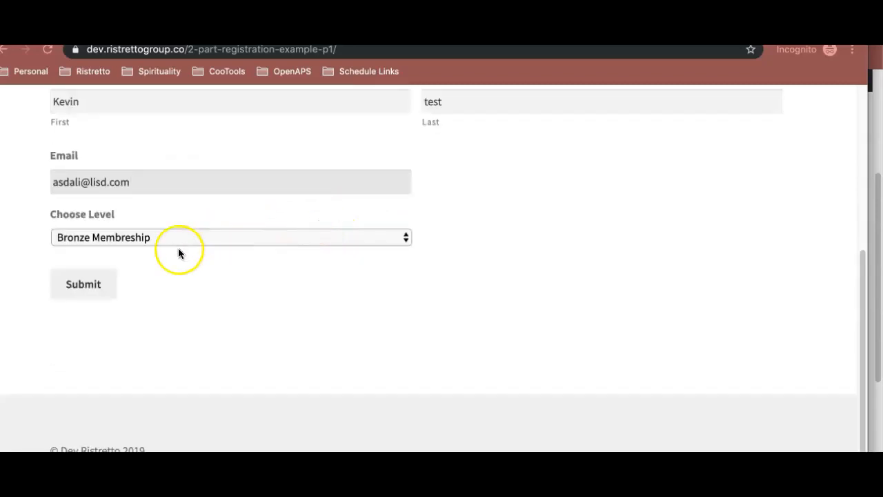
{"action": "left_click", "coordinate": [88, 288]}
{"action": "mouse_move", "coordinate": [775, 102]}
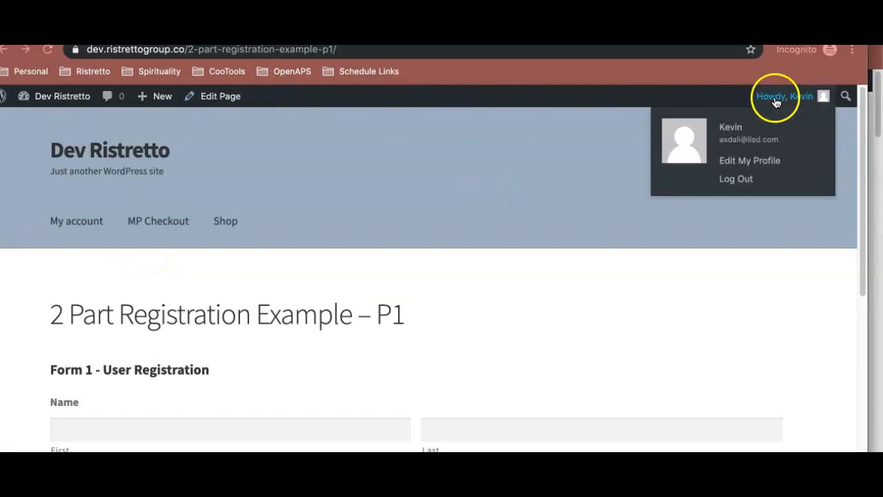
{"action": "scroll", "coordinate": [611, 268], "scroll_direction": "down", "scroll_amount": 3}
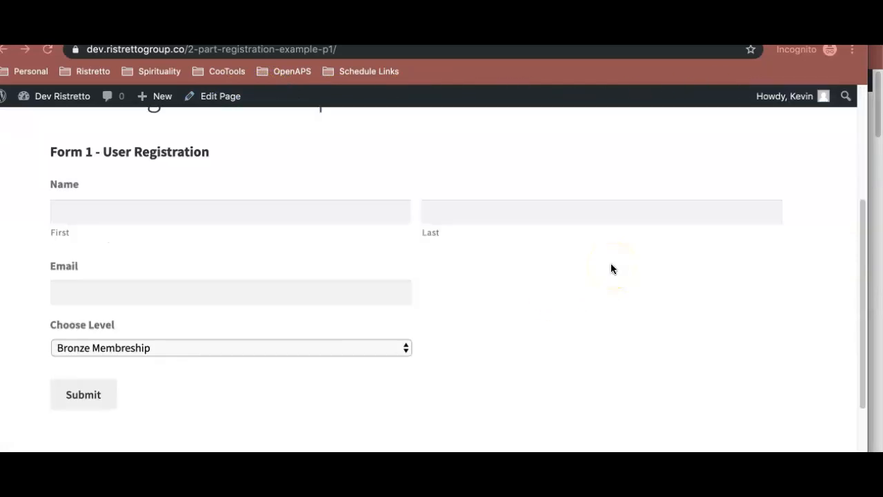
{"action": "scroll", "coordinate": [612, 264], "scroll_direction": "up", "scroll_amount": 3}
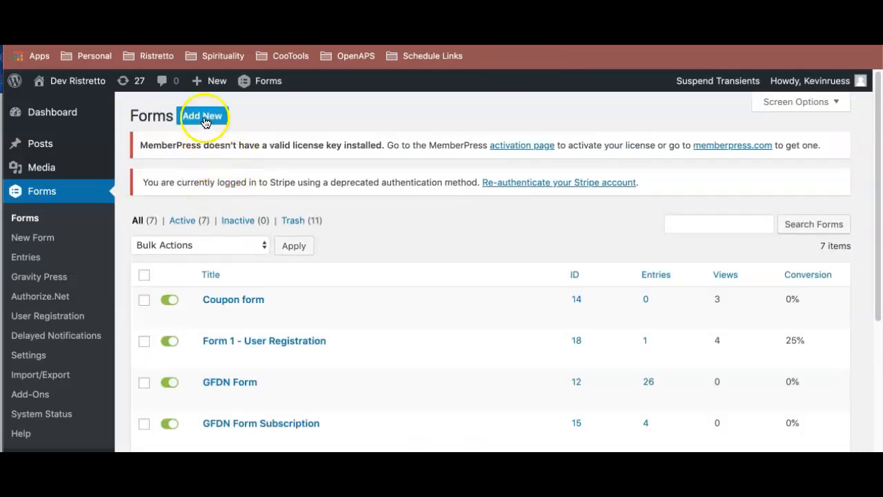
- Create a new Gravity Forms form titled "Form 2 - Payment Form"
{"action": "left_click", "coordinate": [202, 116]}
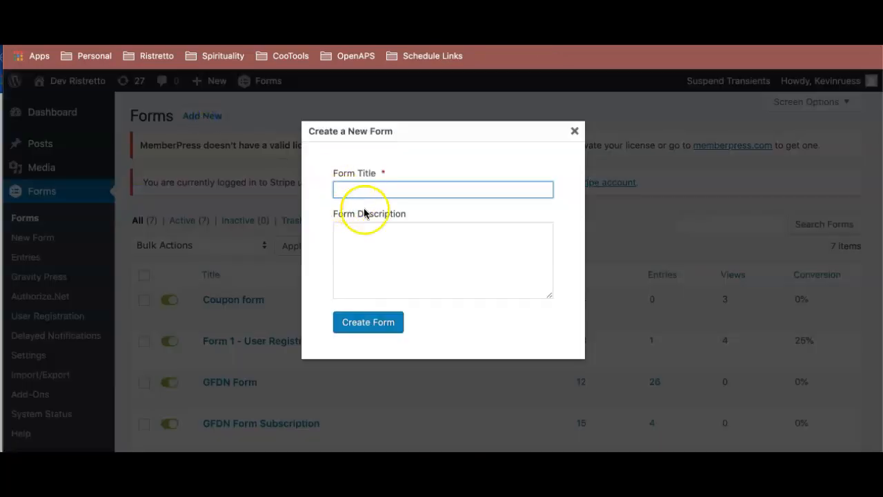
{"action": "type", "text": "Form 2 - Payment Form"}
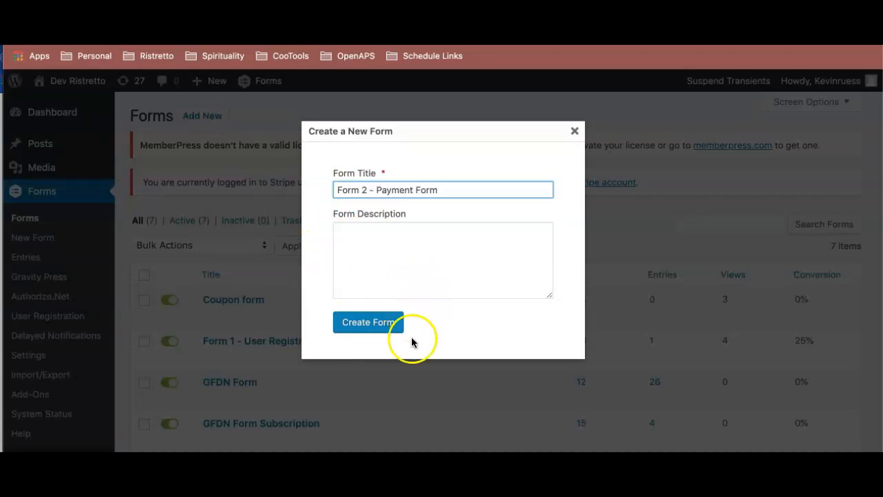
{"action": "left_click", "coordinate": [374, 327]}
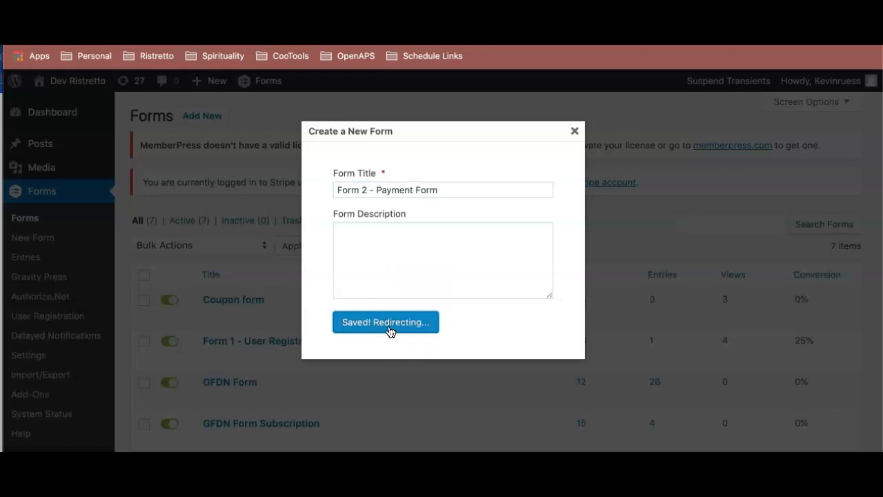
- Add a Name field and, below it, an Email field to the empty payment form
{"action": "scroll", "coordinate": [489, 276], "scroll_direction": "down", "scroll_amount": 5}
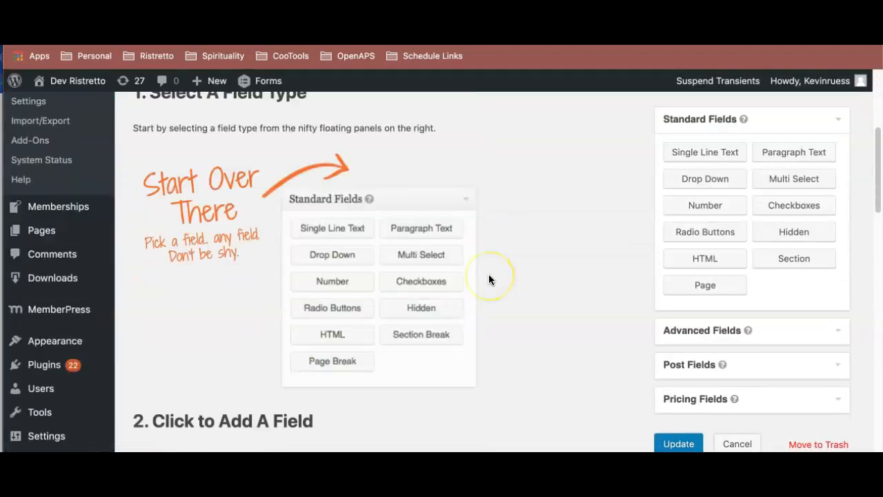
{"action": "scroll", "coordinate": [488, 280], "scroll_direction": "up", "scroll_amount": 2}
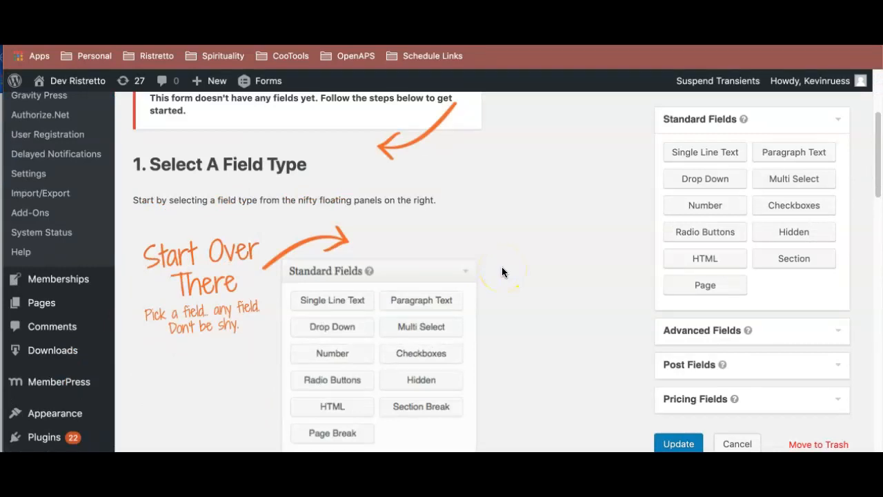
{"action": "scroll", "coordinate": [502, 272], "scroll_direction": "down", "scroll_amount": 1}
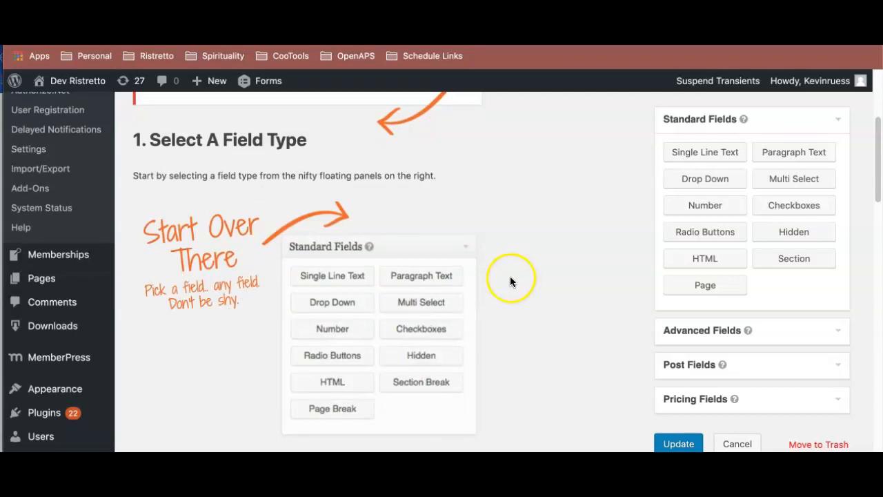
{"action": "scroll", "coordinate": [511, 278], "scroll_direction": "down", "scroll_amount": 3}
{"action": "left_click", "coordinate": [681, 330]}
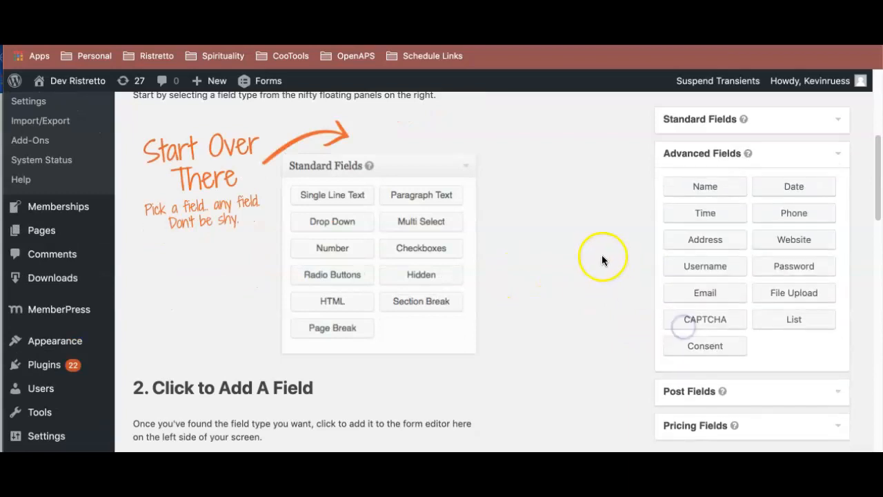
{"action": "scroll", "coordinate": [602, 256], "scroll_direction": "up", "scroll_amount": 4}
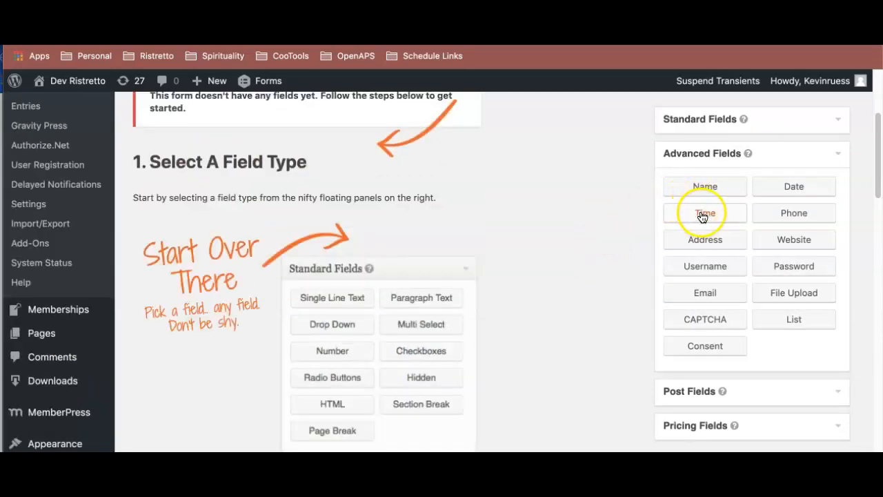
{"action": "left_click_drag", "start_coordinate": [705, 187], "coordinate": [274, 202]}
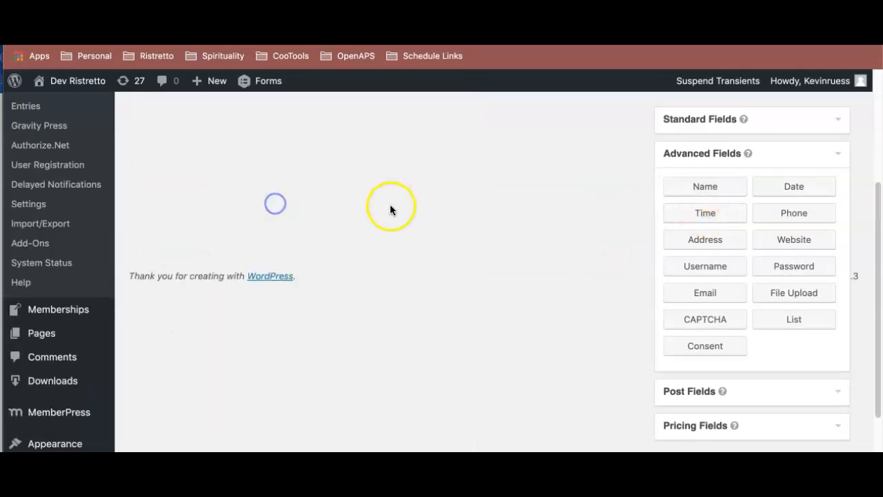
{"action": "scroll", "coordinate": [448, 228], "scroll_direction": "up", "scroll_amount": 3}
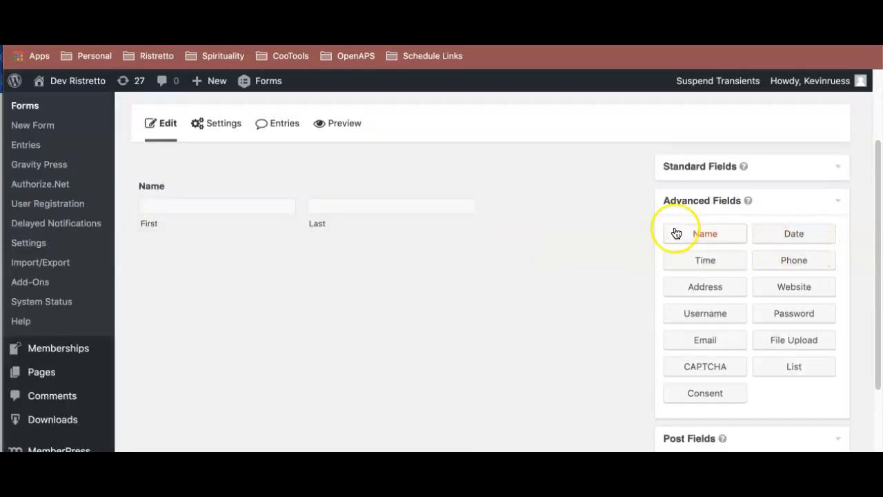
{"action": "left_click_drag", "start_coordinate": [717, 348], "coordinate": [254, 291]}
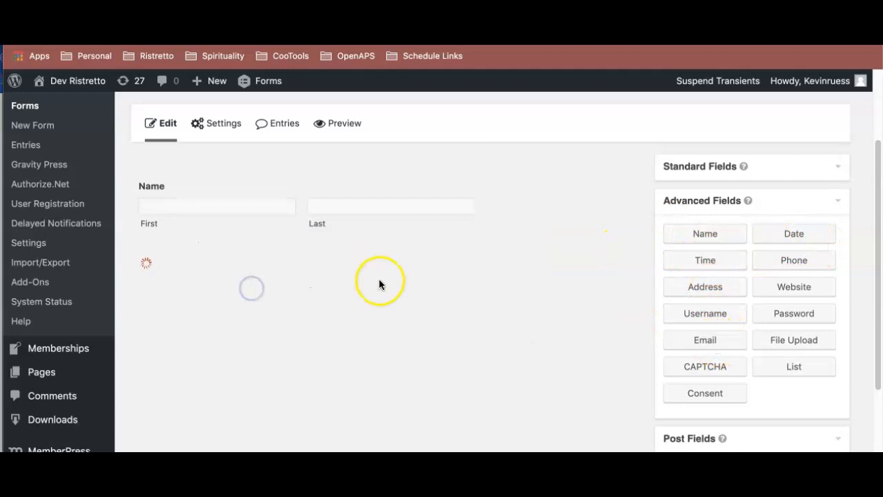
- Add a Product pricing field below the Email field
{"action": "scroll", "coordinate": [503, 292], "scroll_direction": "down", "scroll_amount": 1}
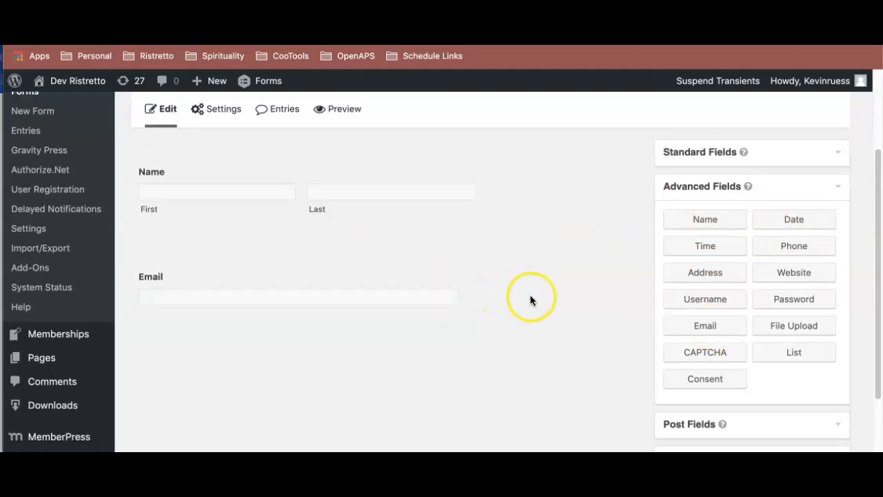
{"action": "scroll", "coordinate": [536, 300], "scroll_direction": "down", "scroll_amount": 2}
{"action": "scroll", "coordinate": [580, 320], "scroll_direction": "up", "scroll_amount": 5}
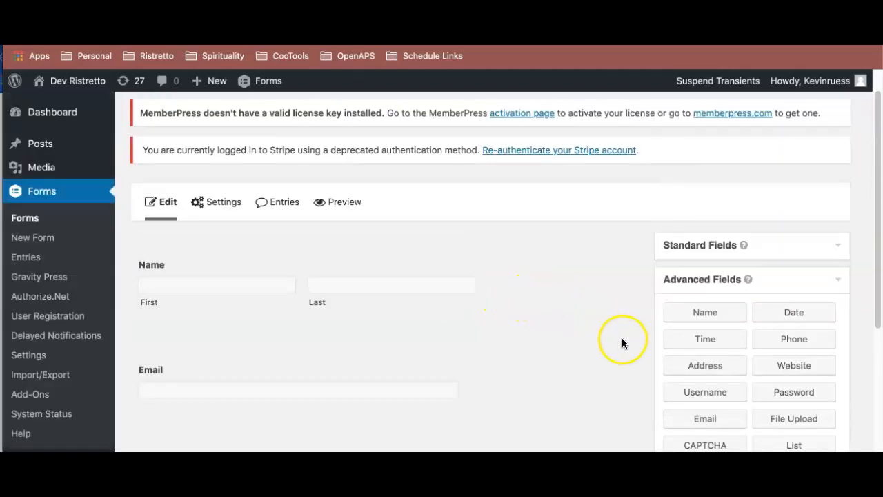
{"action": "scroll", "coordinate": [680, 300], "scroll_direction": "down", "scroll_amount": 7}
{"action": "scroll", "coordinate": [687, 318], "scroll_direction": "up", "scroll_amount": 4}
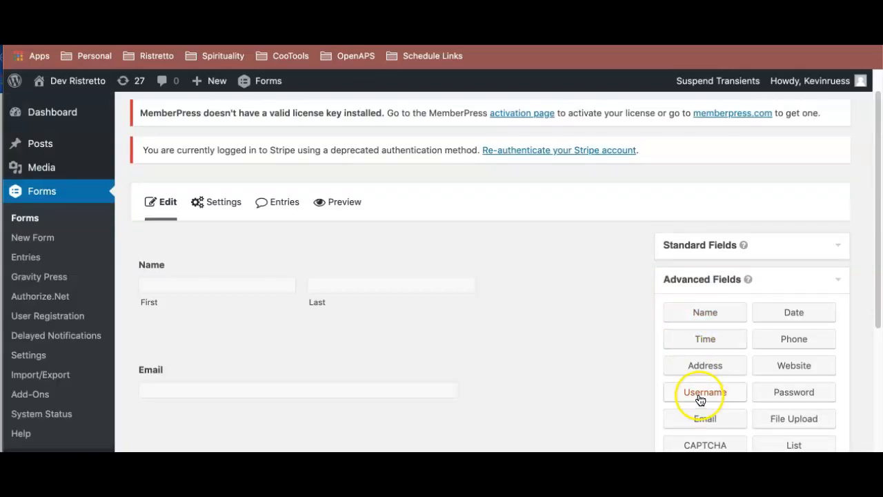
{"action": "scroll", "coordinate": [700, 393], "scroll_direction": "up", "scroll_amount": 1}
{"action": "left_click", "coordinate": [712, 310]}
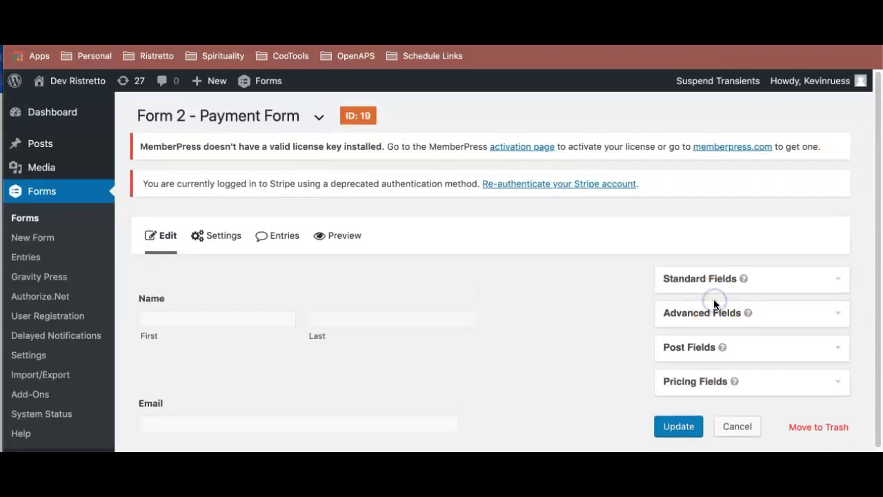
{"action": "left_click", "coordinate": [708, 393]}
{"action": "scroll", "coordinate": [703, 338], "scroll_direction": "down", "scroll_amount": 5}
{"action": "left_click", "coordinate": [699, 253]}
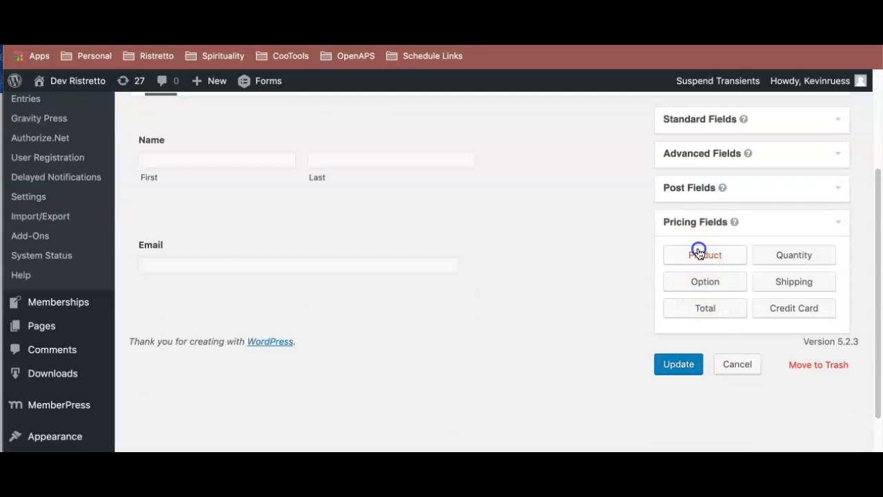
{"action": "left_click_drag", "start_coordinate": [699, 253], "coordinate": [286, 302]}
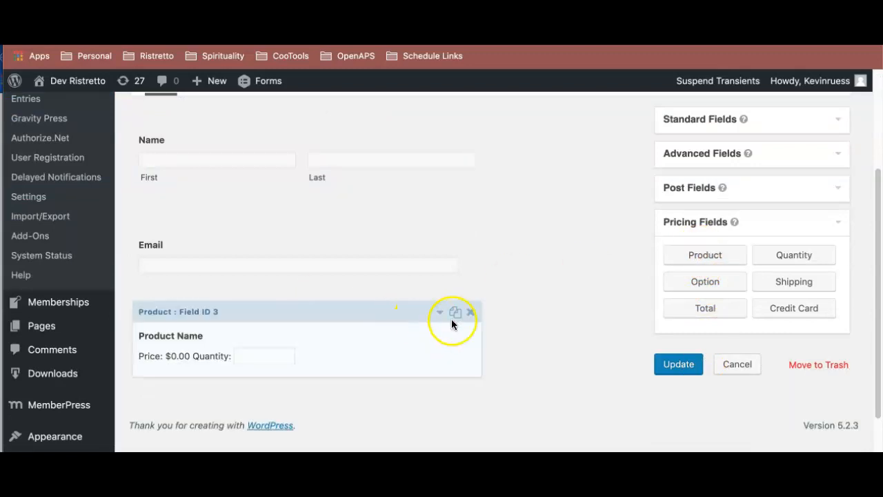
- Change the Product field's type to Drop Down and close its settings
{"action": "left_click", "coordinate": [373, 343]}
{"action": "scroll", "coordinate": [366, 345], "scroll_direction": "down", "scroll_amount": 3}
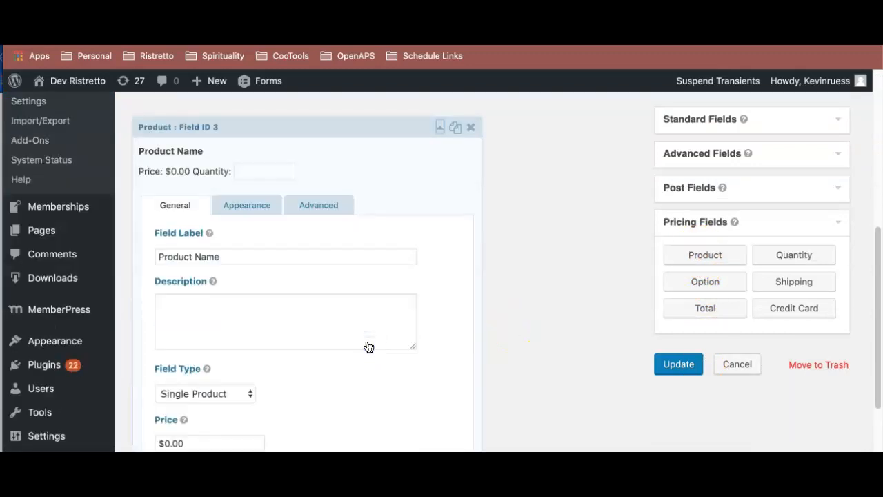
{"action": "left_click", "coordinate": [227, 393]}
{"action": "left_click", "coordinate": [225, 412]}
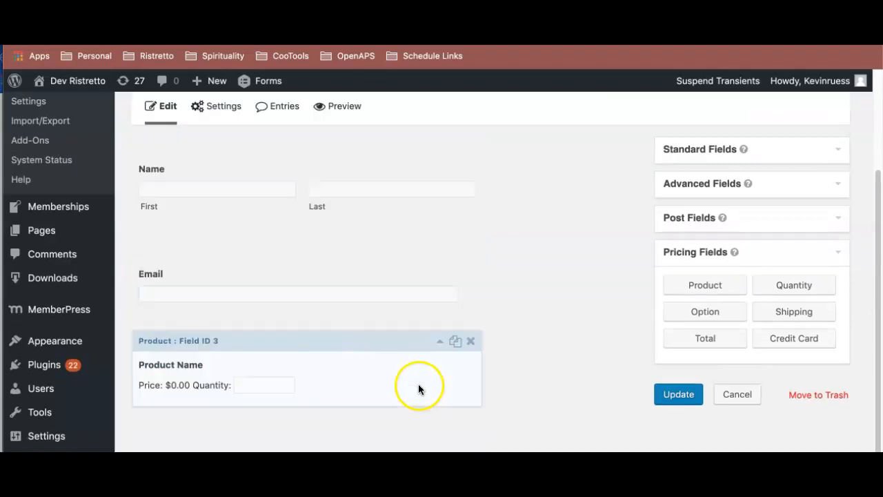
{"action": "left_click", "coordinate": [447, 370]}
{"action": "scroll", "coordinate": [496, 359], "scroll_direction": "down", "scroll_amount": 3}
{"action": "scroll", "coordinate": [415, 323], "scroll_direction": "up", "scroll_amount": 2}
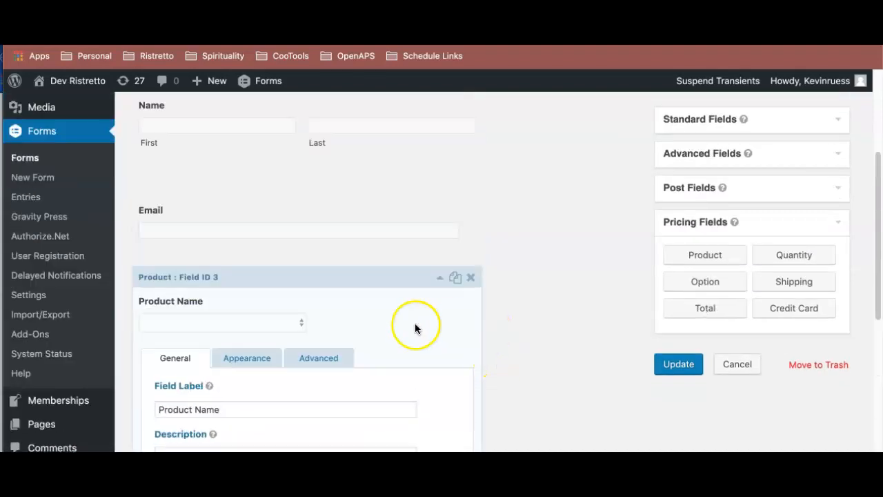
{"action": "left_click", "coordinate": [367, 280]}
- Add a Total field below the product drop-down and a Credit Card field beneath it
{"action": "left_click_drag", "start_coordinate": [663, 310], "coordinate": [312, 390]}
{"action": "scroll", "coordinate": [515, 345], "scroll_direction": "down", "scroll_amount": 3}
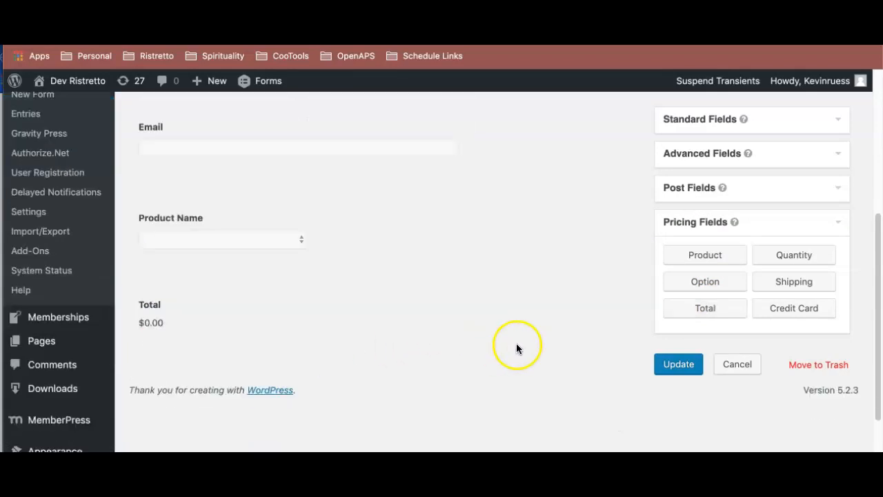
{"action": "left_click_drag", "start_coordinate": [779, 309], "coordinate": [212, 295]}
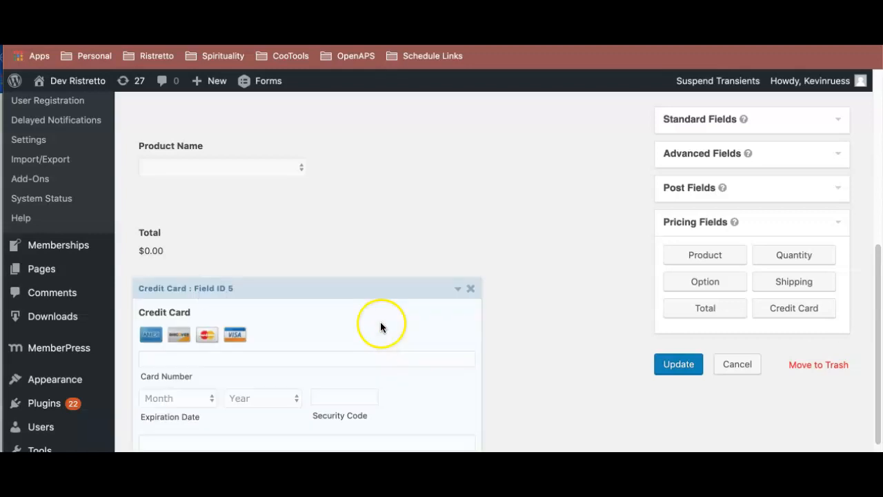
{"action": "scroll", "coordinate": [428, 329], "scroll_direction": "up", "scroll_amount": 5}
{"action": "scroll", "coordinate": [510, 325], "scroll_direction": "down", "scroll_amount": 4}
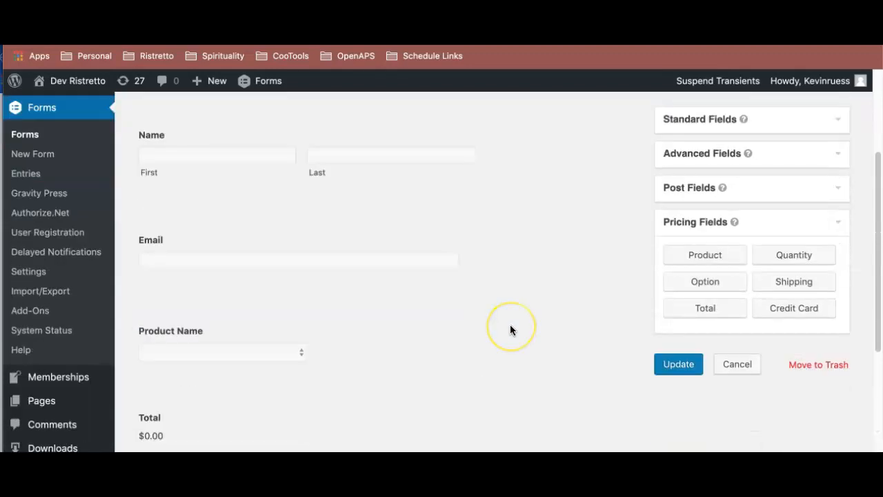
- Relabel the product field as "Level Chosen" and save the form
{"action": "left_click", "coordinate": [213, 227]}
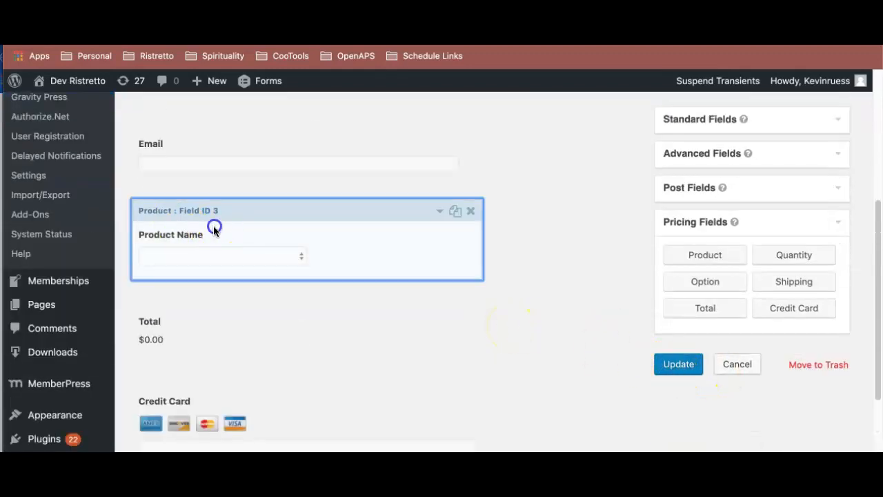
{"action": "double_click", "coordinate": [183, 314]}
{"action": "triple_click", "coordinate": [183, 314]}
{"action": "type", "text": "Level"}
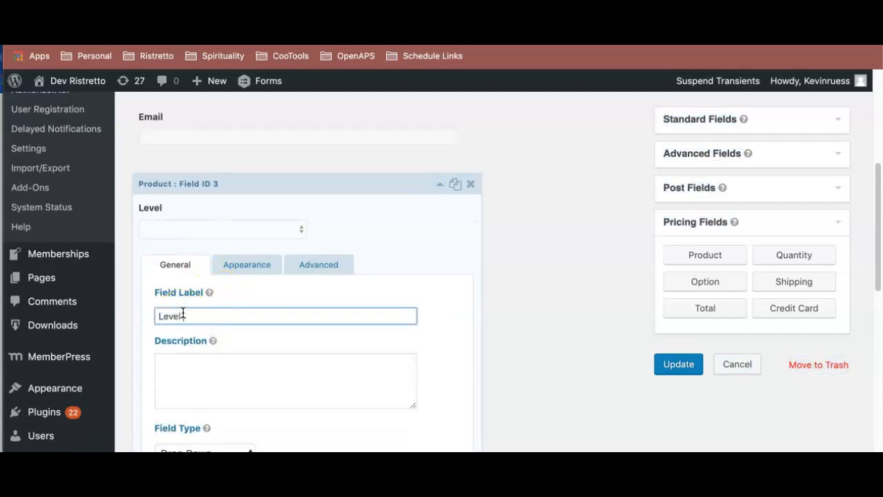
{"action": "type", "text": " Chosen"}
{"action": "left_click", "coordinate": [672, 364]}
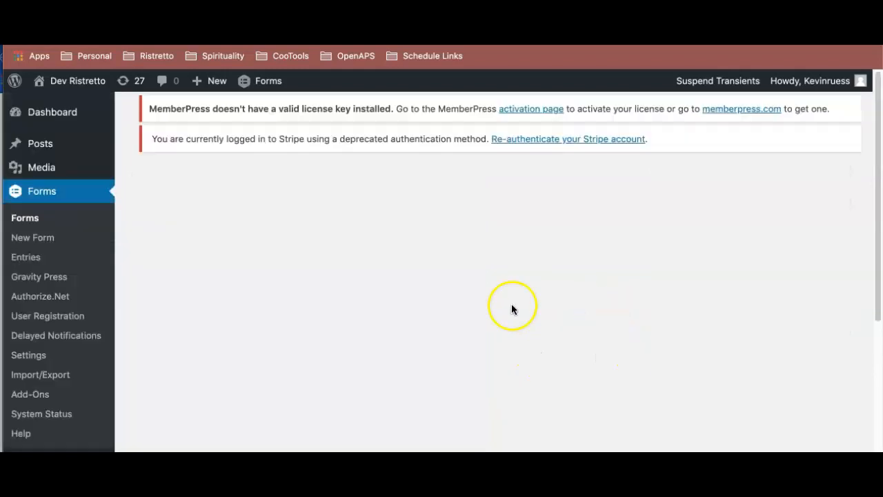
{"action": "scroll", "coordinate": [481, 300], "scroll_direction": "down", "scroll_amount": 5}
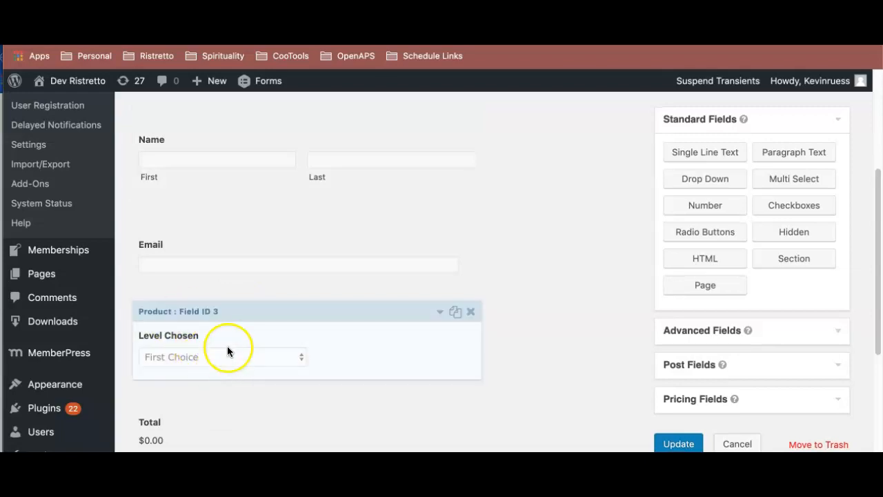
{"action": "scroll", "coordinate": [227, 346], "scroll_direction": "down", "scroll_amount": 3}
{"action": "scroll", "coordinate": [263, 168], "scroll_direction": "up", "scroll_amount": 3}
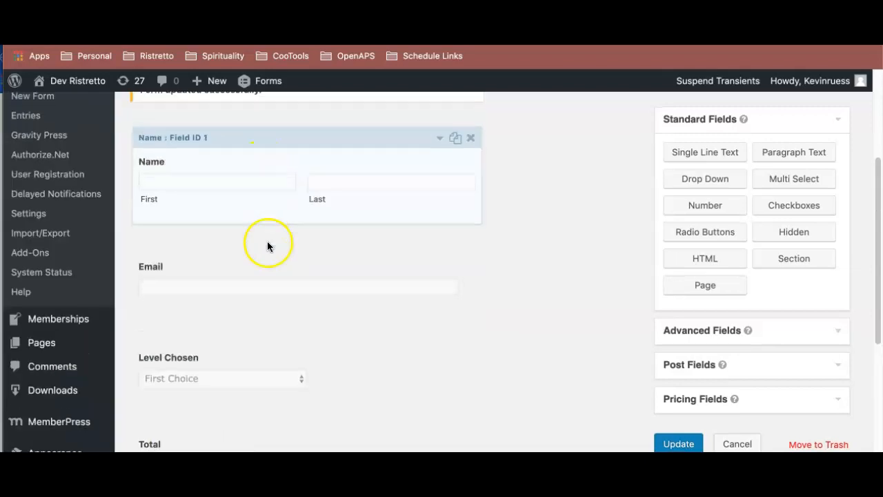
- Allow the Level Chosen field to be populated dynamically, using "level" as its parameter name
{"action": "scroll", "coordinate": [267, 297], "scroll_direction": "down", "scroll_amount": 1}
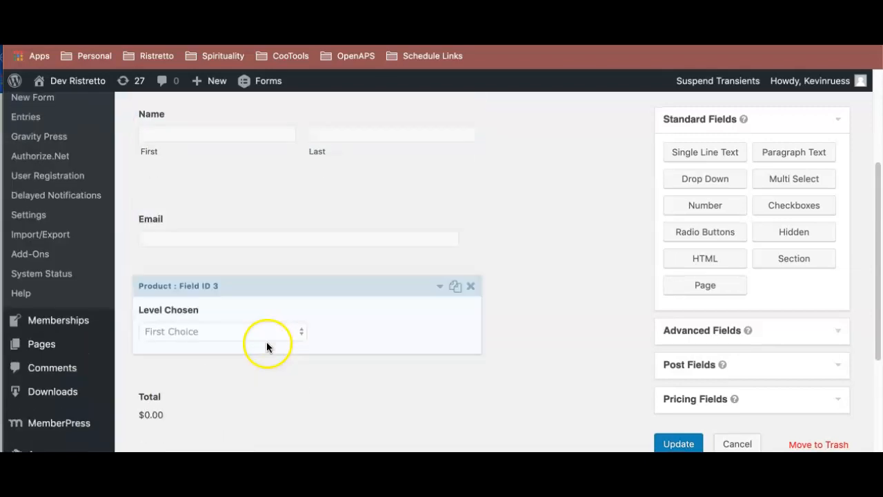
{"action": "left_click", "coordinate": [324, 298]}
{"action": "scroll", "coordinate": [323, 295], "scroll_direction": "down", "scroll_amount": 5}
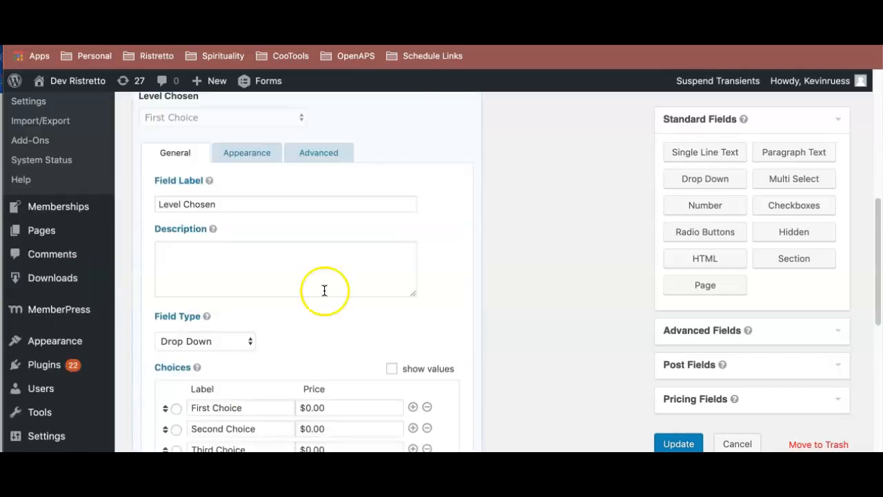
{"action": "scroll", "coordinate": [221, 153], "scroll_direction": "up", "scroll_amount": 3}
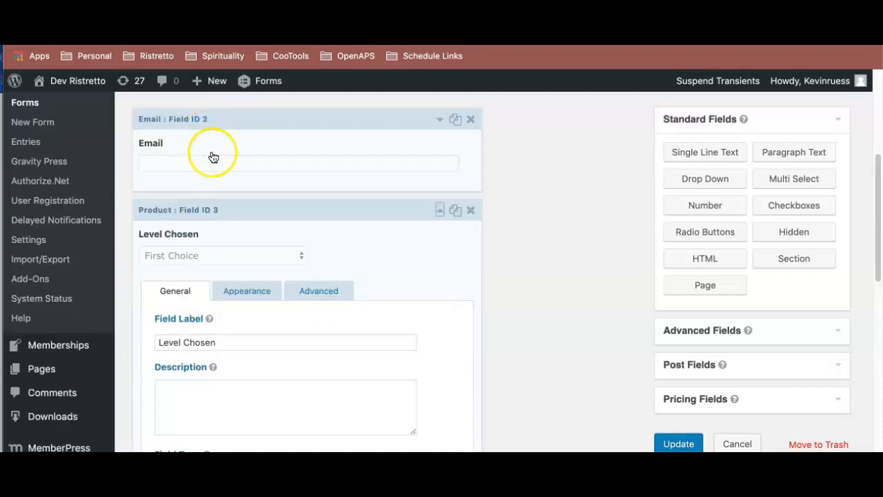
{"action": "scroll", "coordinate": [359, 283], "scroll_direction": "down", "scroll_amount": 1}
{"action": "left_click", "coordinate": [318, 275]}
{"action": "scroll", "coordinate": [325, 262], "scroll_direction": "down", "scroll_amount": 5}
{"action": "scroll", "coordinate": [230, 205], "scroll_direction": "up", "scroll_amount": 1}
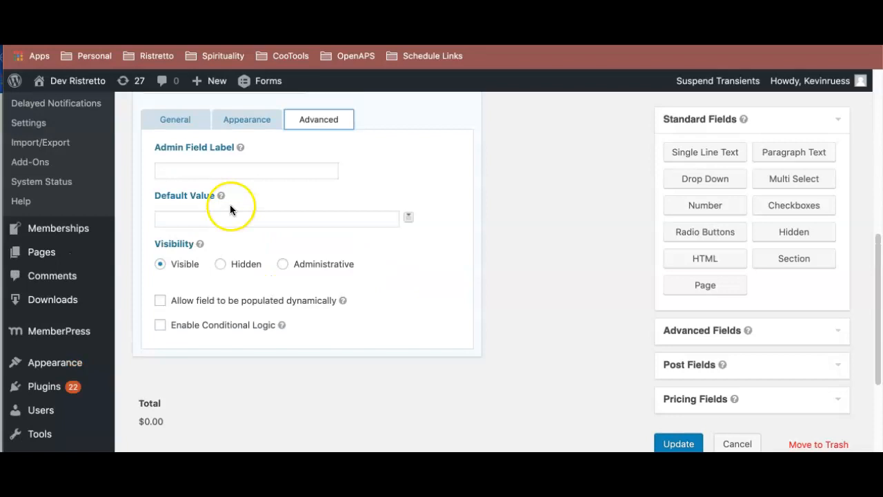
{"action": "left_click", "coordinate": [180, 306]}
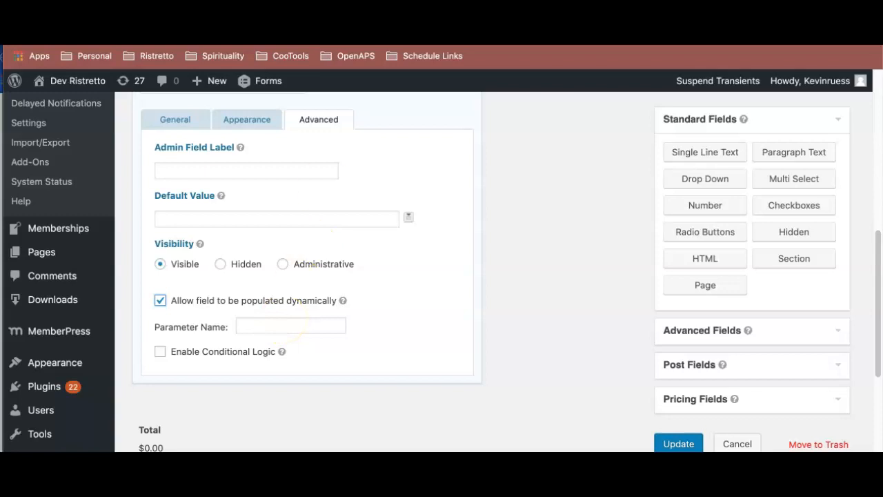
{"action": "left_click", "coordinate": [293, 324]}
{"action": "type", "text": "level"}
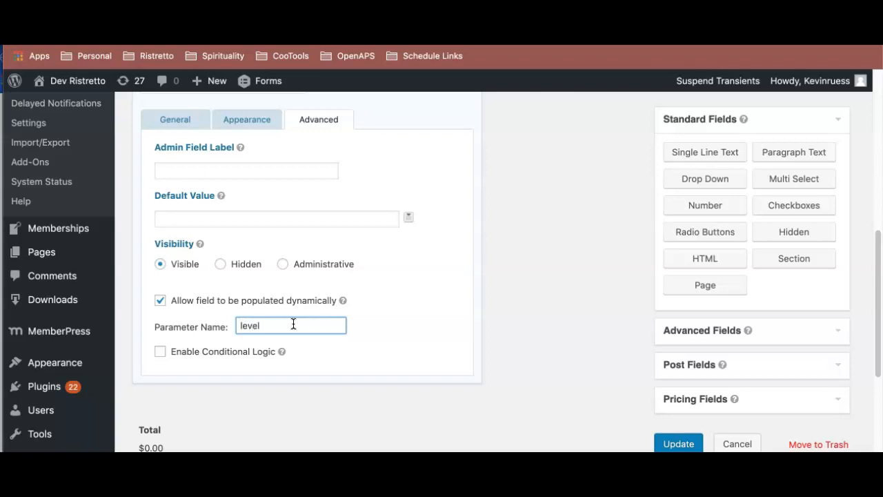
- Open the Name field's advanced settings at its default values
{"action": "scroll", "coordinate": [344, 275], "scroll_direction": "up", "scroll_amount": 1}
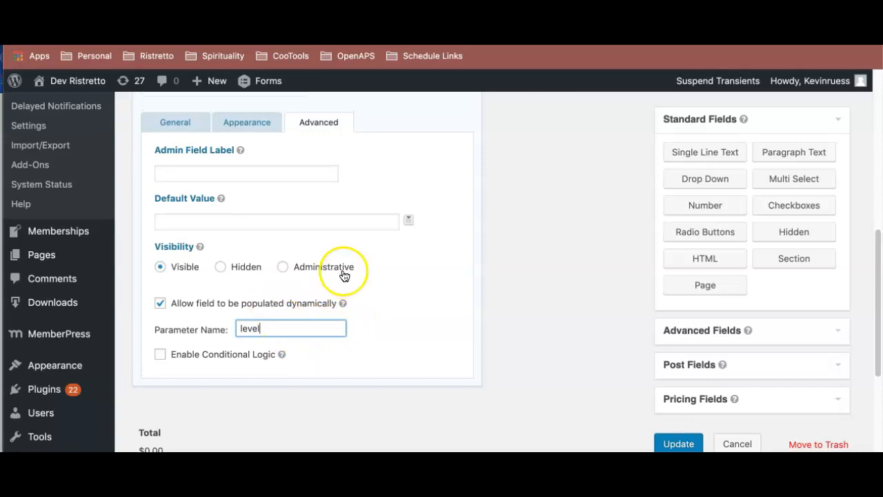
{"action": "scroll", "coordinate": [344, 275], "scroll_direction": "up", "scroll_amount": 10}
{"action": "left_click", "coordinate": [328, 199]}
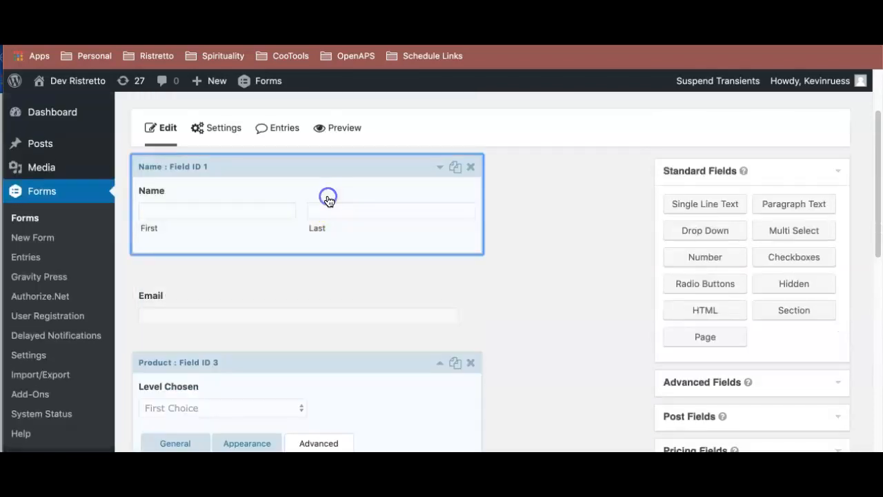
{"action": "left_click", "coordinate": [319, 185]}
{"action": "scroll", "coordinate": [339, 201], "scroll_direction": "up", "scroll_amount": 3}
{"action": "scroll", "coordinate": [341, 200], "scroll_direction": "down", "scroll_amount": 5}
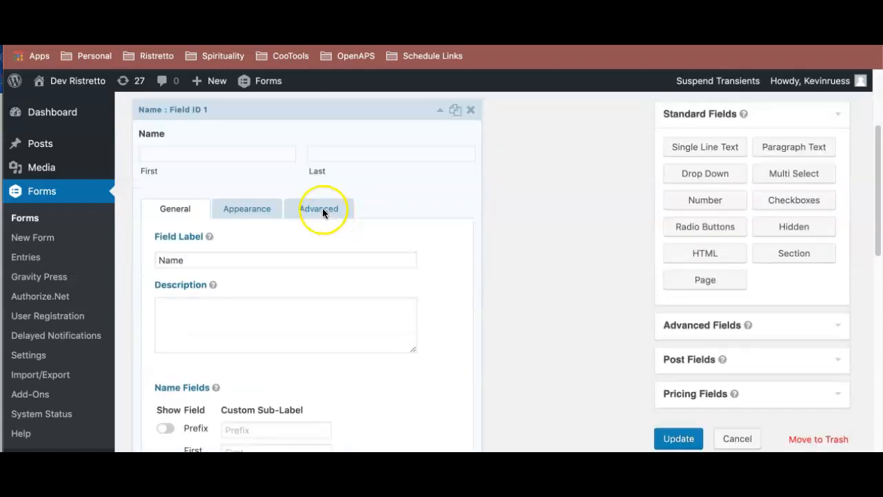
{"action": "left_click", "coordinate": [322, 209]}
{"action": "scroll", "coordinate": [341, 218], "scroll_direction": "down", "scroll_amount": 4}
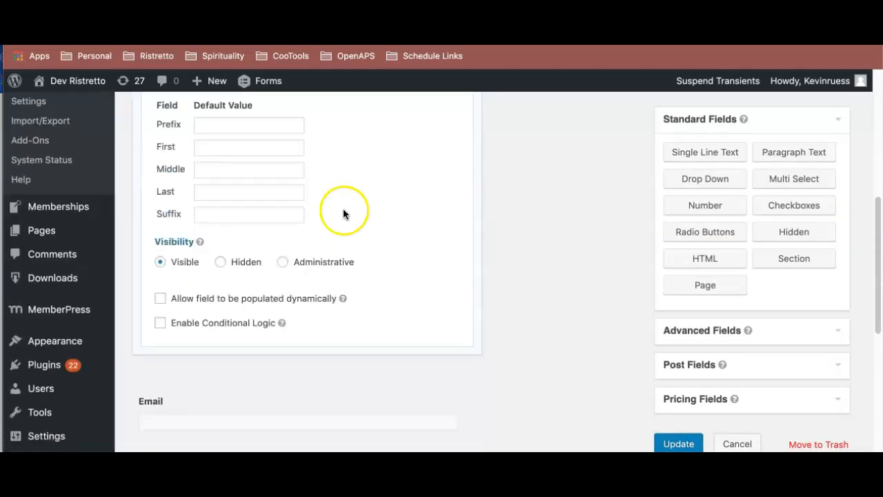
{"action": "scroll", "coordinate": [345, 207], "scroll_direction": "up", "scroll_amount": 2}
{"action": "scroll", "coordinate": [341, 201], "scroll_direction": "down", "scroll_amount": 3}
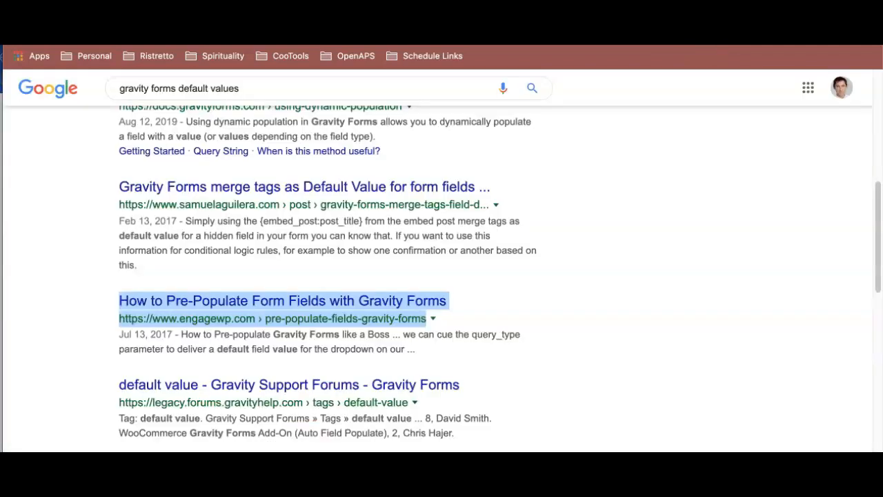
- Search Google for "gravity forms merge tags first name"
{"action": "scroll", "coordinate": [442, 152], "scroll_direction": "up", "scroll_amount": 5}
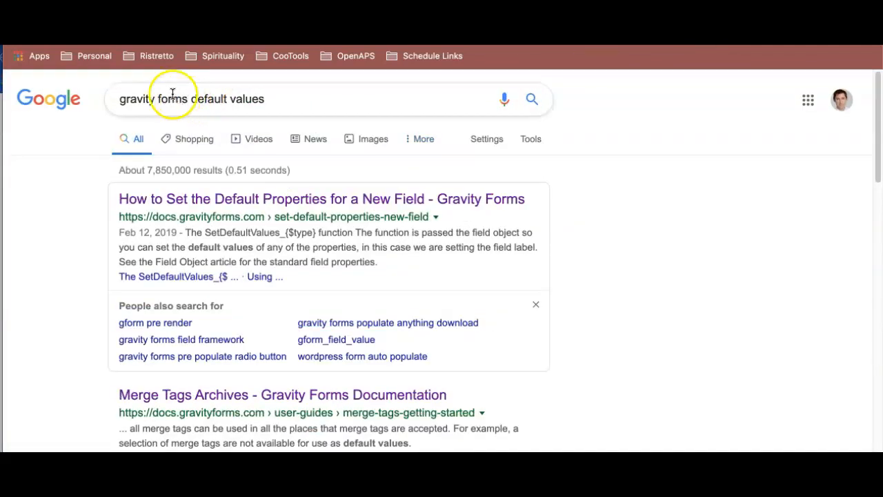
{"action": "left_click", "coordinate": [276, 95]}
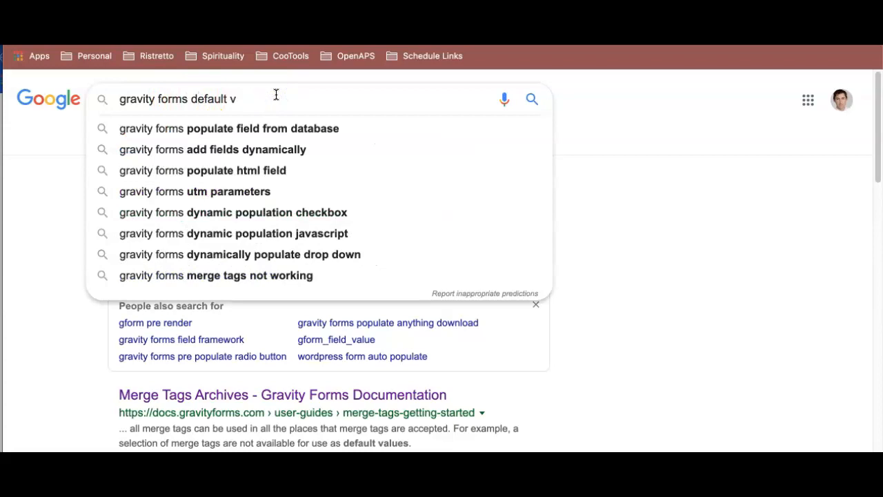
{"action": "key", "text": "BackSpace"}
{"action": "key", "text": "BackSpace"}
{"action": "key", "text": "BackSpace"}
{"action": "key", "text": "BackSpace"}
{"action": "key", "text": "BackSpace"}
{"action": "type", "text": "mer"}
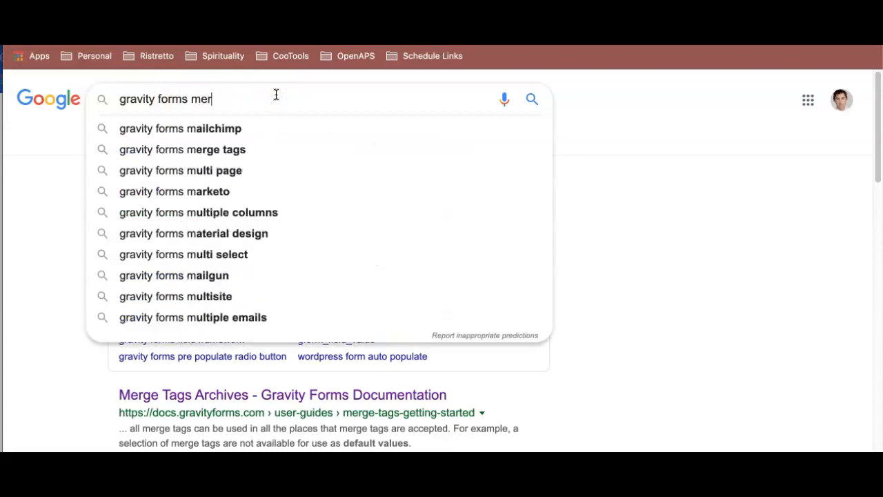
{"action": "type", "text": "ge tags first name"}
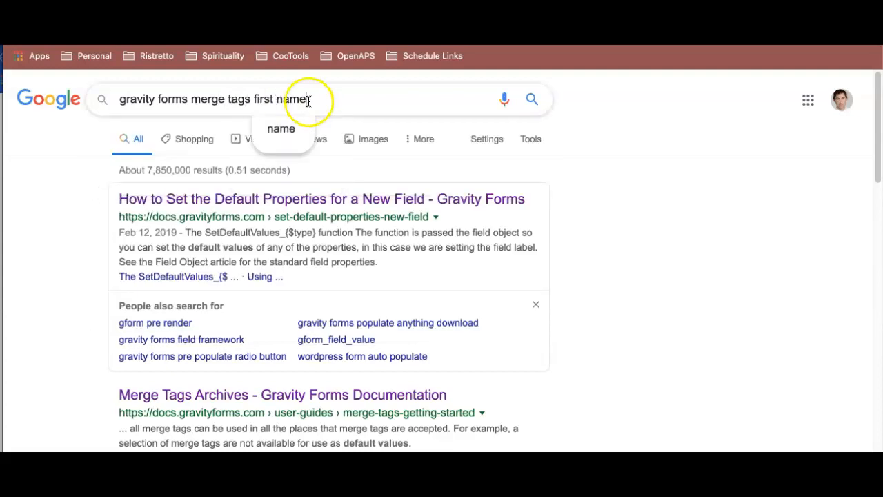
{"action": "left_click", "coordinate": [320, 122]}
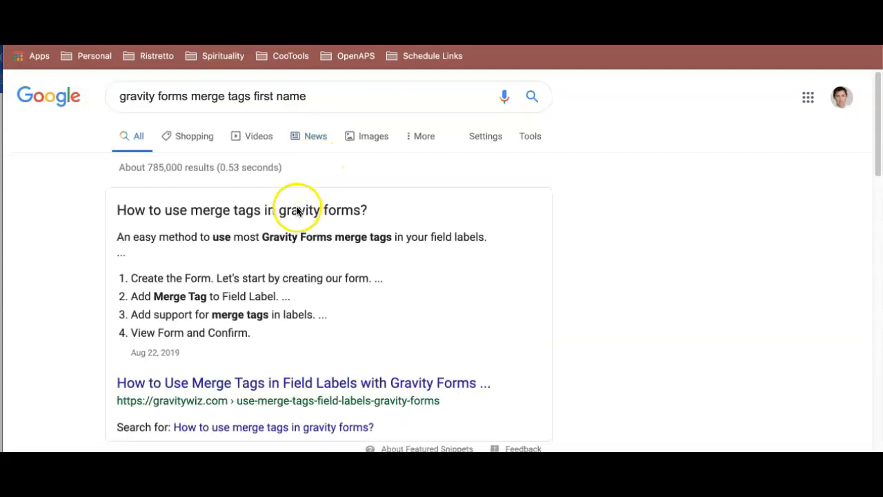
- Open the Field Merge Tags and {user} Merge Tag documentation results in new tabs and switch to the {user} page
{"action": "scroll", "coordinate": [294, 231], "scroll_direction": "down", "scroll_amount": 3}
{"action": "scroll", "coordinate": [293, 295], "scroll_direction": "down", "scroll_amount": 3}
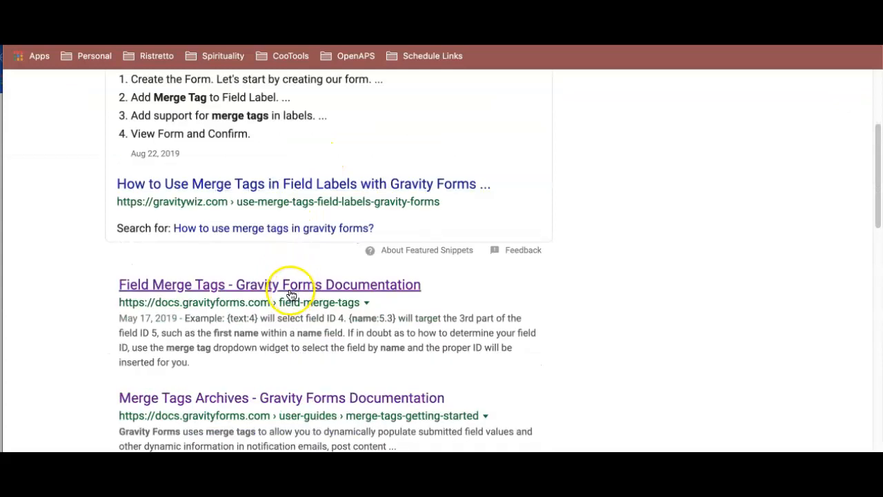
{"action": "left_click", "coordinate": [295, 289]}
{"action": "right_click", "coordinate": [295, 288]}
{"action": "left_click", "coordinate": [325, 286]}
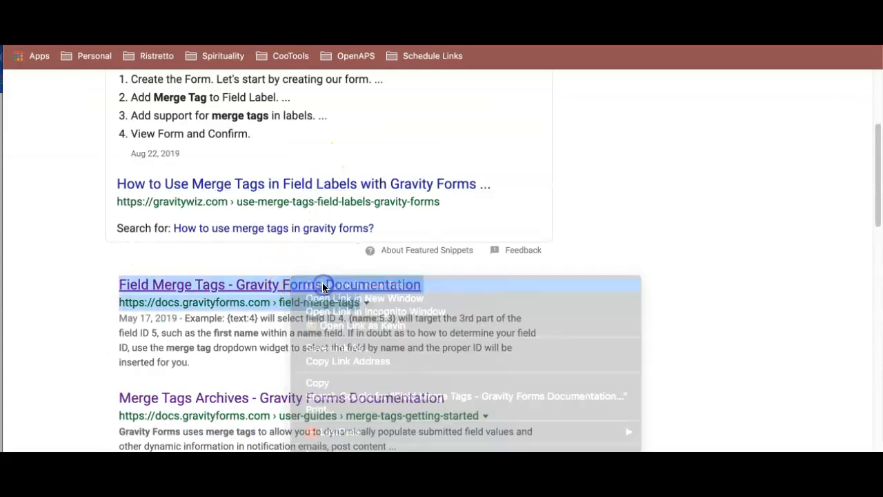
{"action": "scroll", "coordinate": [311, 283], "scroll_direction": "down", "scroll_amount": 5}
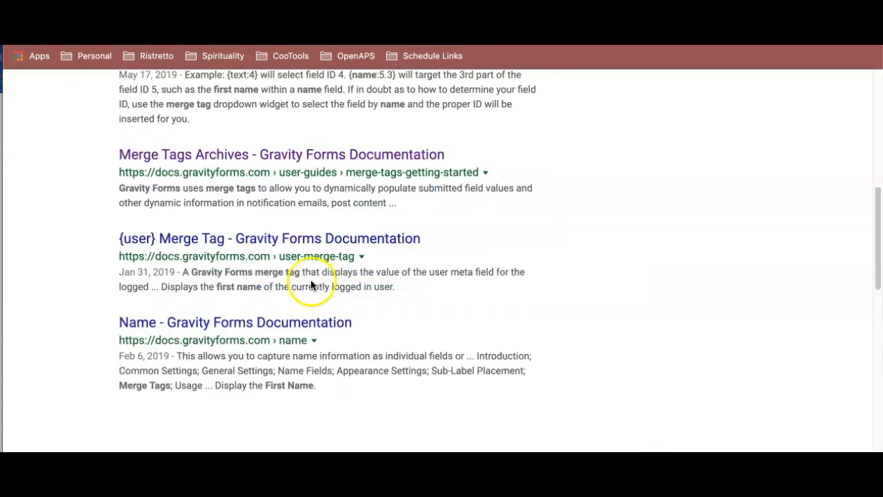
{"action": "right_click", "coordinate": [295, 249]}
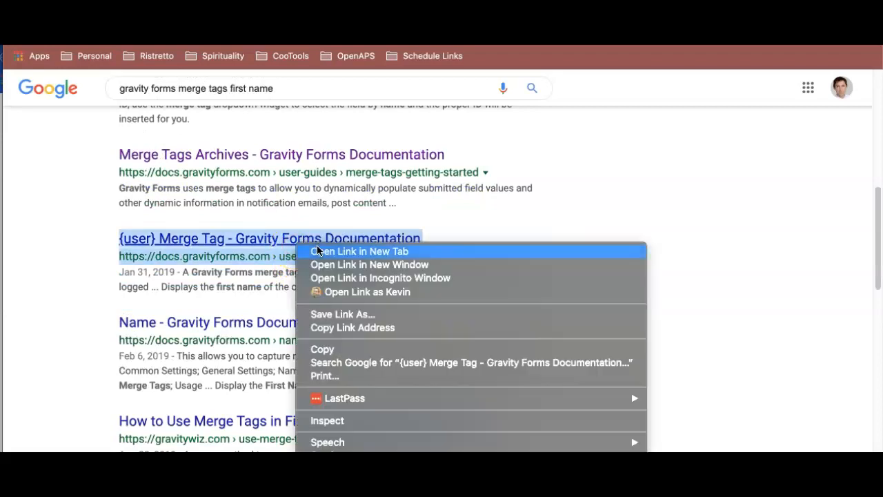
{"action": "left_click", "coordinate": [319, 249]}
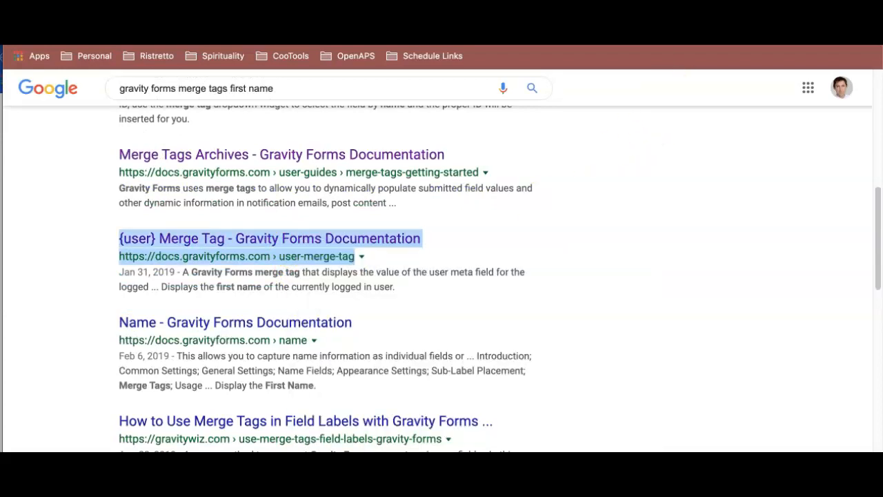
{"action": "left_click", "coordinate": [745, 13]}
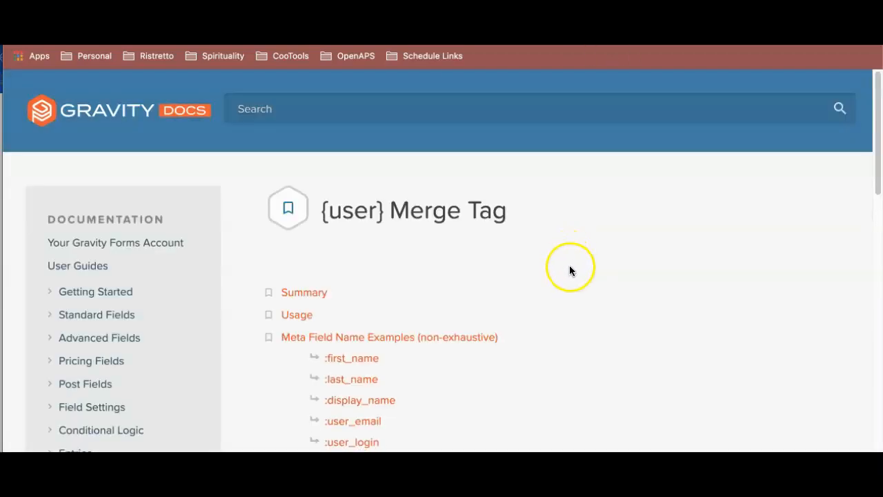
- Copy the {user:[meta_field_name]} usage syntax from the documentation into the Name field's First default value
{"action": "scroll", "coordinate": [570, 270], "scroll_direction": "down", "scroll_amount": 3}
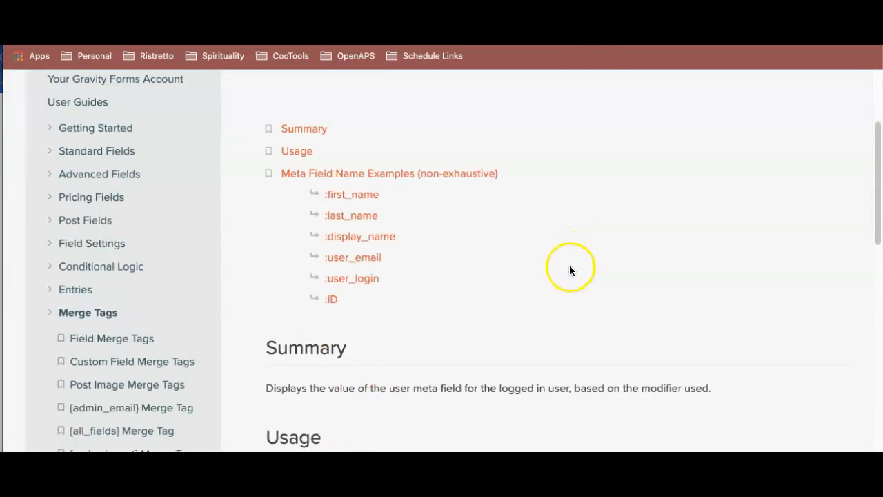
{"action": "left_click", "coordinate": [363, 196]}
{"action": "scroll", "coordinate": [345, 114], "scroll_direction": "up", "scroll_amount": 2}
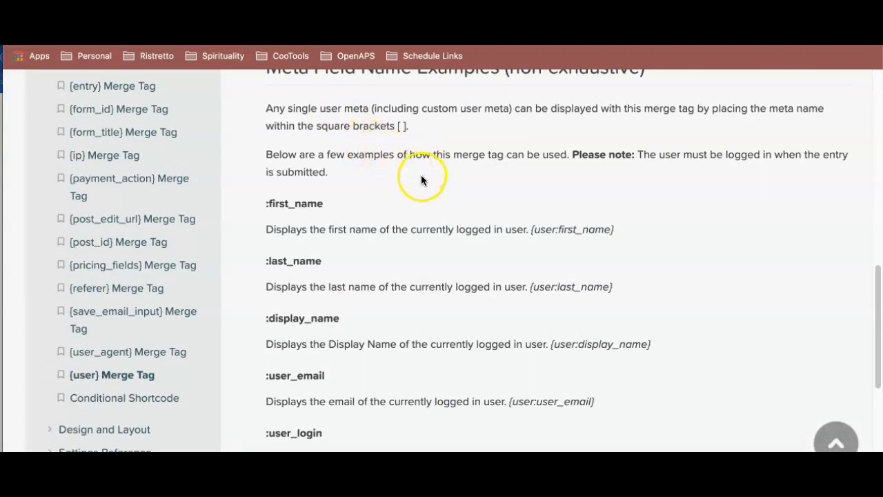
{"action": "scroll", "coordinate": [421, 174], "scroll_direction": "up", "scroll_amount": 2}
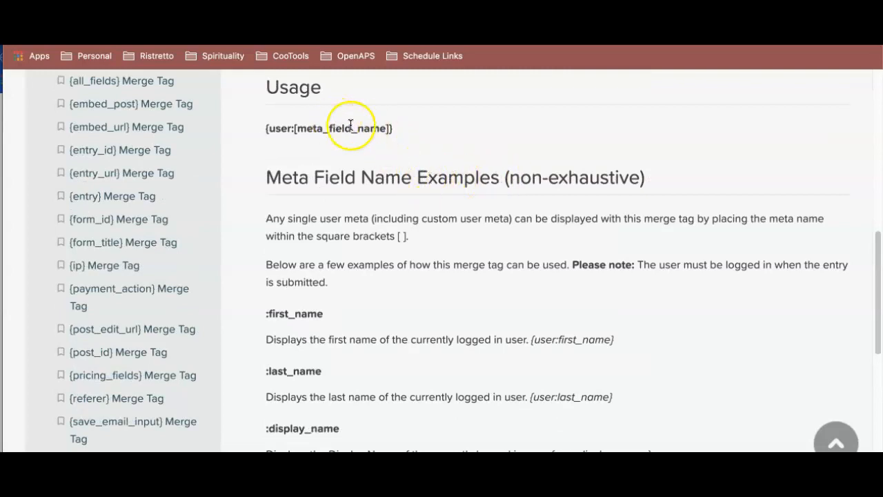
{"action": "left_click_drag", "start_coordinate": [262, 129], "coordinate": [400, 129]}
{"action": "key", "text": "super+c"}
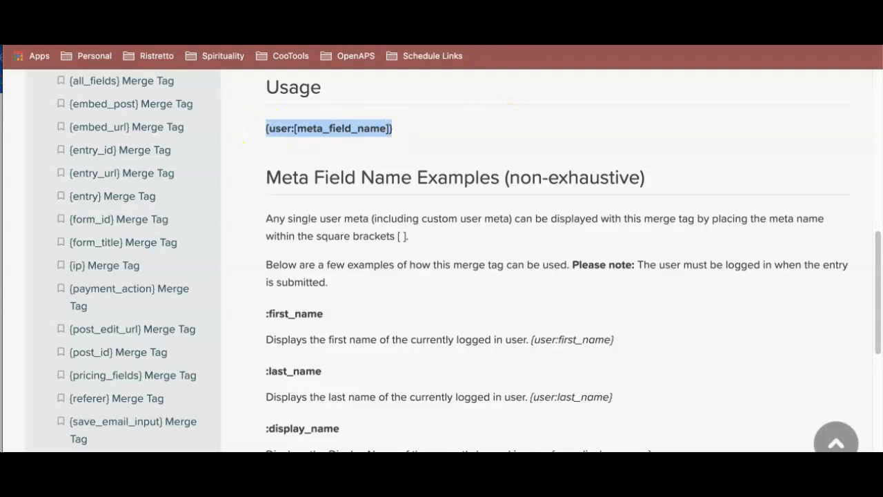
{"action": "left_click", "coordinate": [414, 10]}
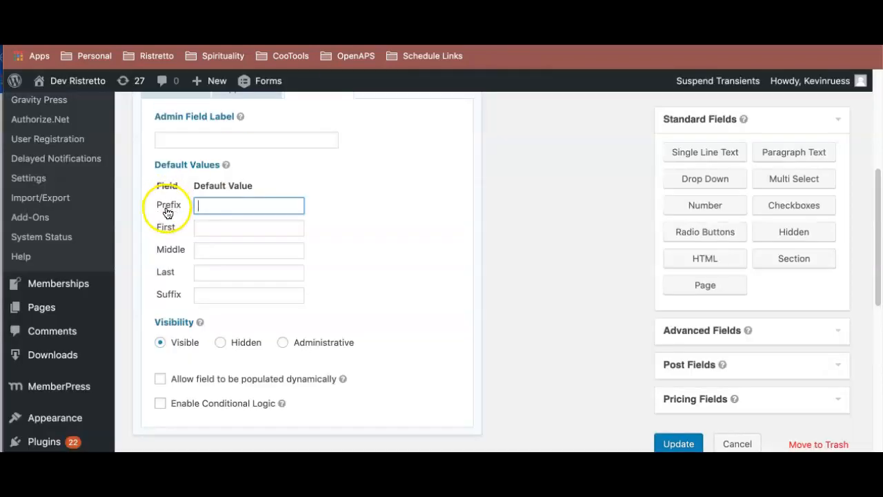
{"action": "left_click", "coordinate": [212, 227]}
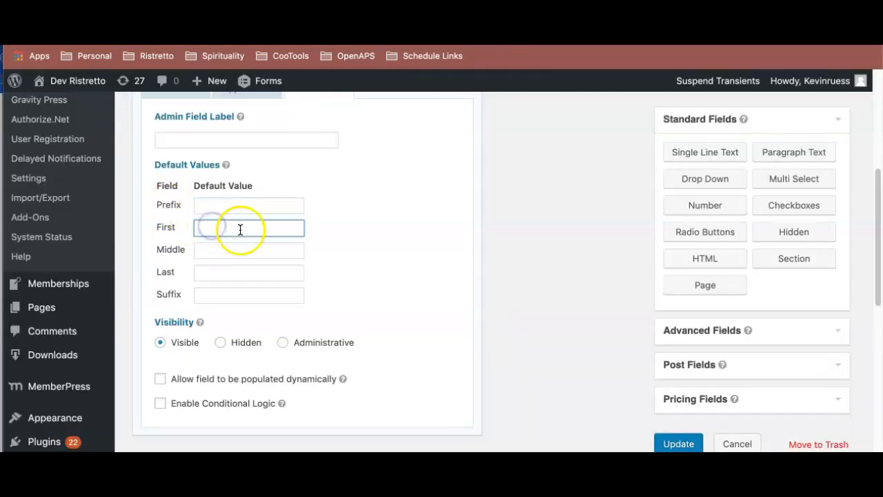
{"action": "key", "text": "super+v"}
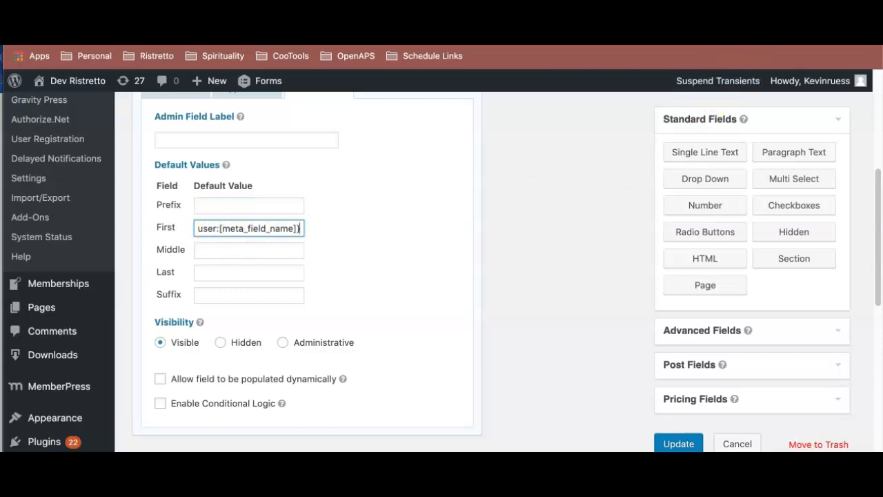
- Replace the placeholder in the First default value with the documented first_name meta key, making it {user:first_name}
{"action": "left_click", "coordinate": [642, 14]}
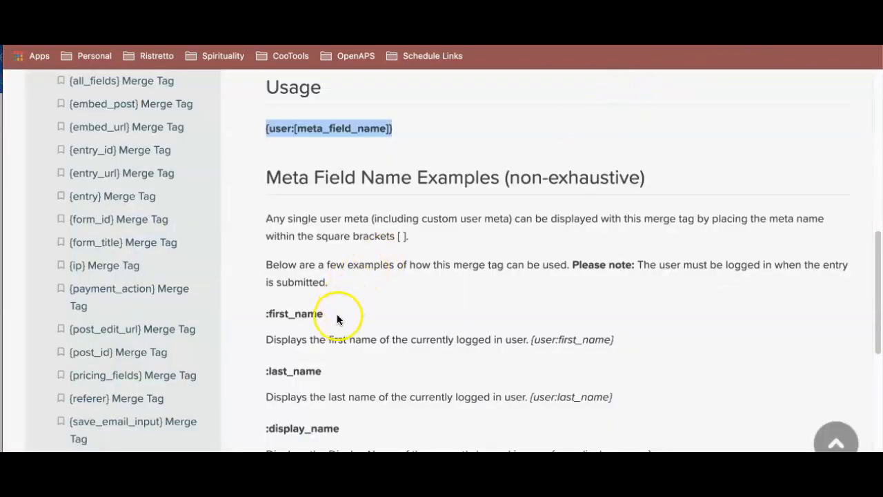
{"action": "left_click_drag", "start_coordinate": [338, 319], "coordinate": [262, 310]}
{"action": "key", "text": "super+c"}
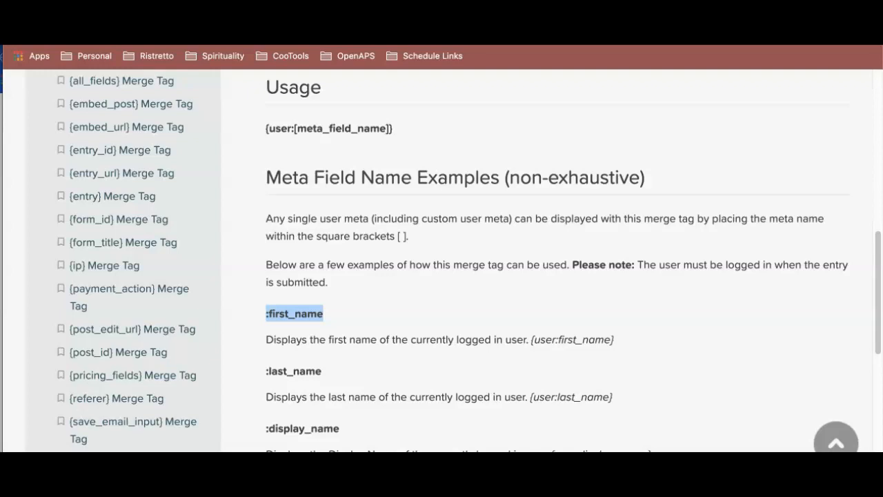
{"action": "left_click", "coordinate": [442, 14]}
{"action": "left_click", "coordinate": [223, 230]}
{"action": "left_click_drag", "start_coordinate": [237, 231], "coordinate": [298, 231]}
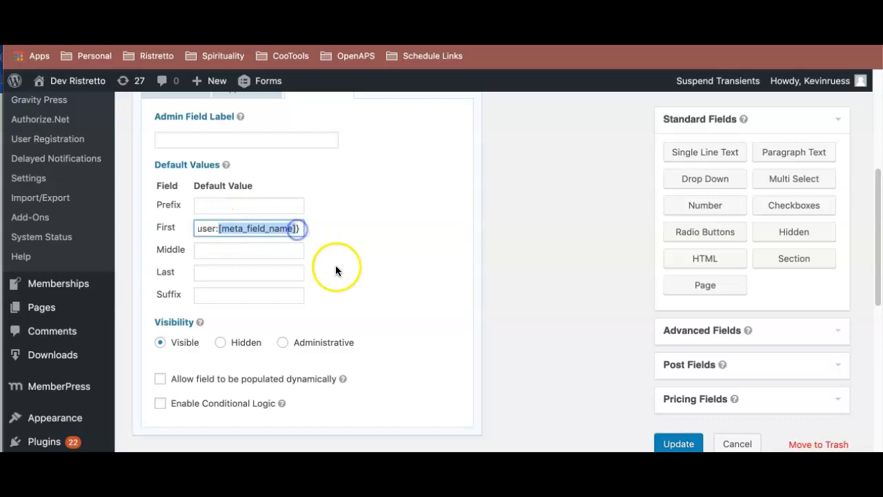
{"action": "key", "text": "super+v"}
{"action": "left_click", "coordinate": [224, 228]}
{"action": "key", "text": "BackSpace"}
- Copy the First merge tag into the Last default value and change it to {user:last_name}
{"action": "left_click", "coordinate": [283, 226]}
{"action": "left_click_drag", "start_coordinate": [280, 228], "coordinate": [193, 225]}
{"action": "key", "text": "super+c"}
{"action": "left_click", "coordinate": [241, 273]}
{"action": "key", "text": "super+v"}
{"action": "left_click", "coordinate": [236, 272]}
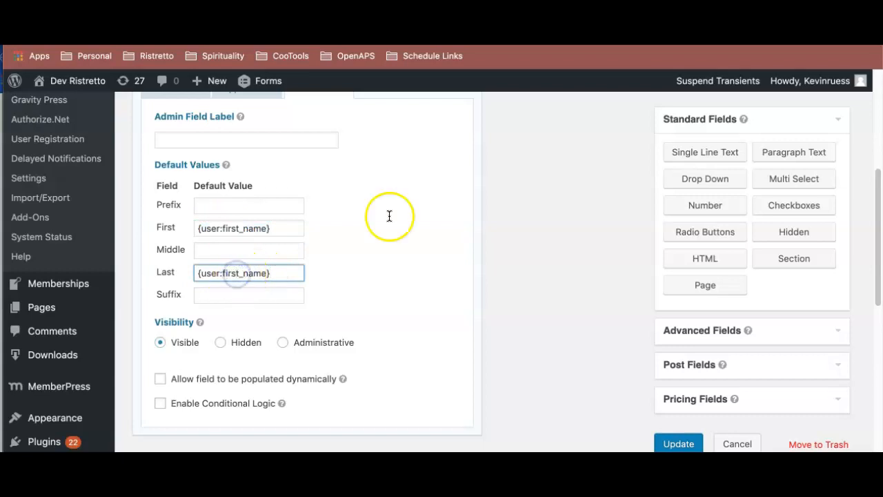
{"action": "key", "text": "BackSpace"}
{"action": "key", "text": "BackSpace"}
{"action": "key", "text": "BackSpace"}
{"action": "type", "text": "last"}
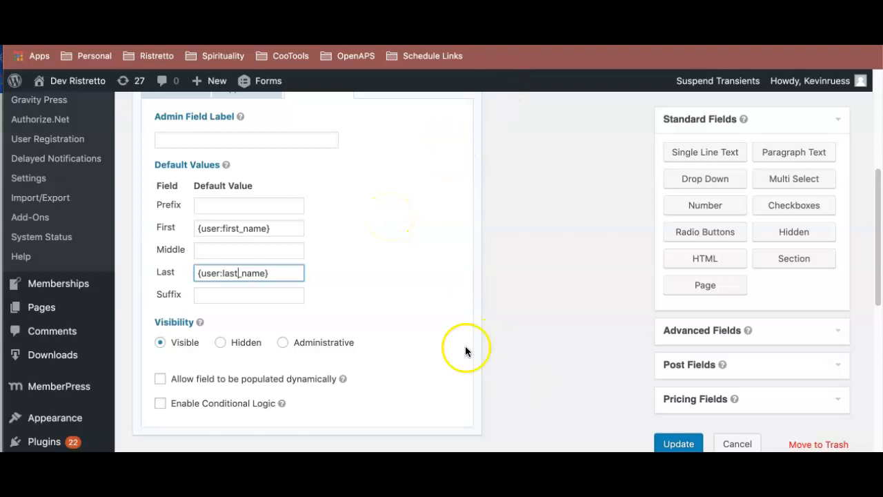
{"action": "scroll", "coordinate": [395, 309], "scroll_direction": "up", "scroll_amount": 2}
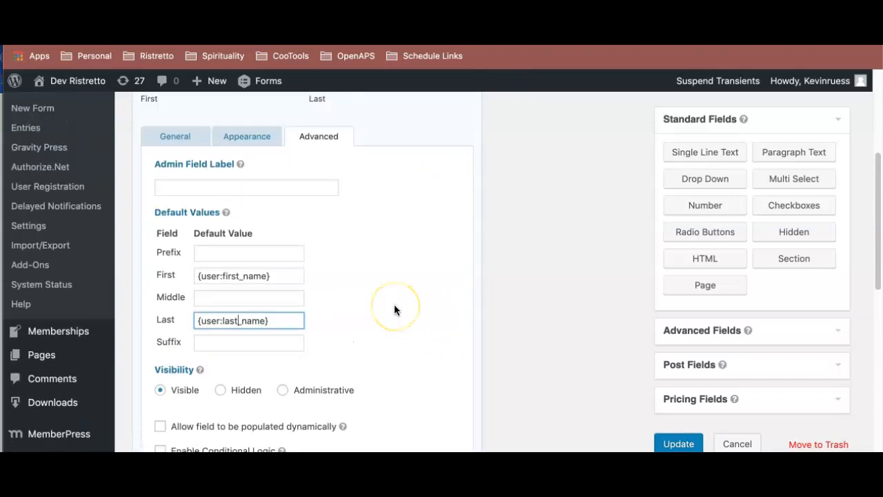
- Look up the logged-in user's email meta key in the {user} Merge Tag documentation and return to the form editor
{"action": "scroll", "coordinate": [395, 308], "scroll_direction": "down", "scroll_amount": 10}
{"action": "scroll", "coordinate": [394, 308], "scroll_direction": "up", "scroll_amount": 5}
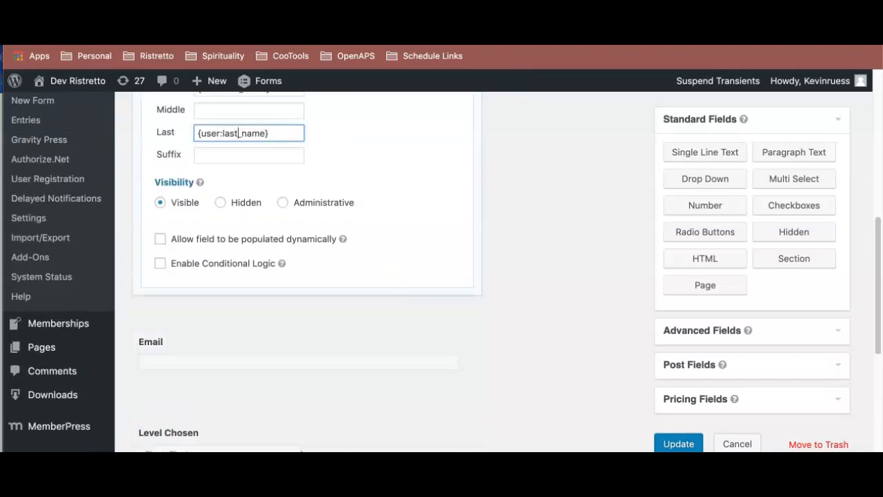
{"action": "left_click", "coordinate": [359, 10]}
{"action": "scroll", "coordinate": [368, 243], "scroll_direction": "up", "scroll_amount": 10}
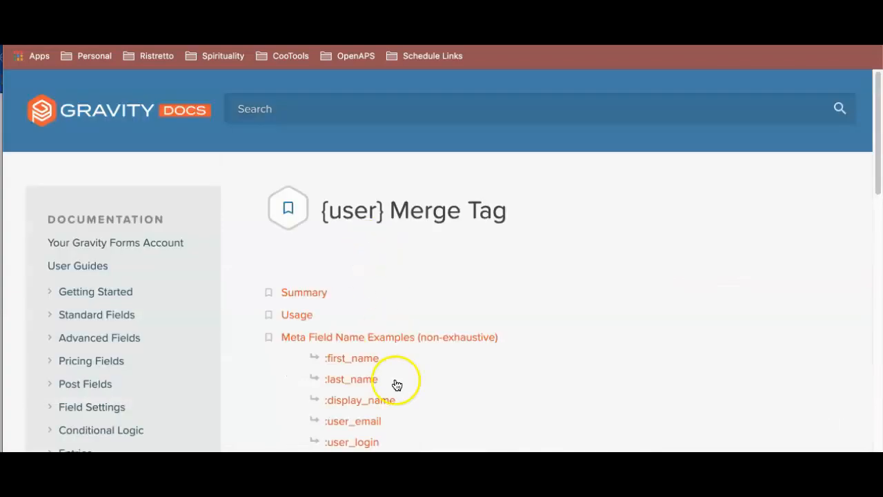
{"action": "scroll", "coordinate": [393, 384], "scroll_direction": "down", "scroll_amount": 1}
{"action": "left_click", "coordinate": [373, 398]}
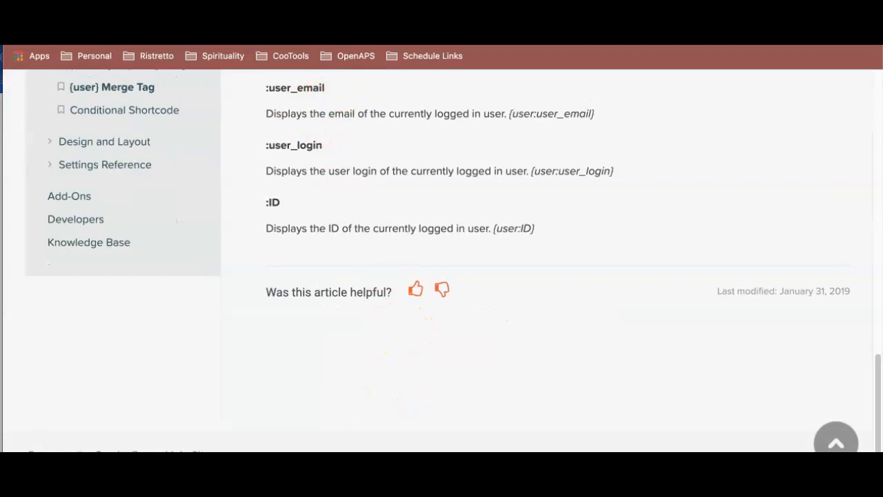
{"action": "left_click_drag", "start_coordinate": [327, 89], "coordinate": [263, 87]}
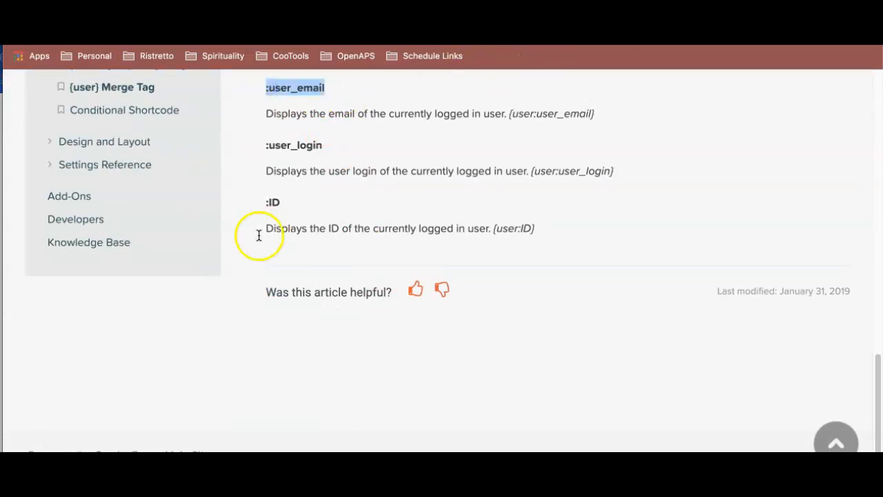
{"action": "key", "text": "ctrl+Tab"}
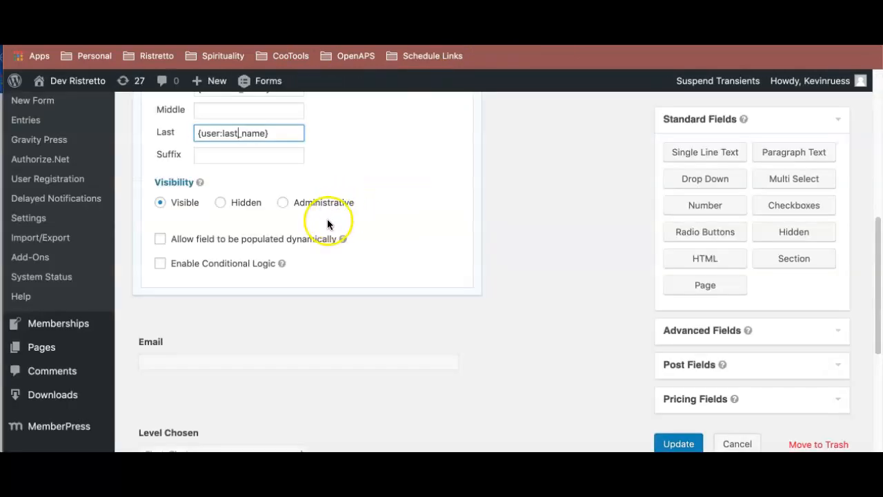
- Open the Advanced settings of the payment form's Email field
{"action": "scroll", "coordinate": [327, 221], "scroll_direction": "up", "scroll_amount": 3}
{"action": "scroll", "coordinate": [290, 310], "scroll_direction": "down", "scroll_amount": 5}
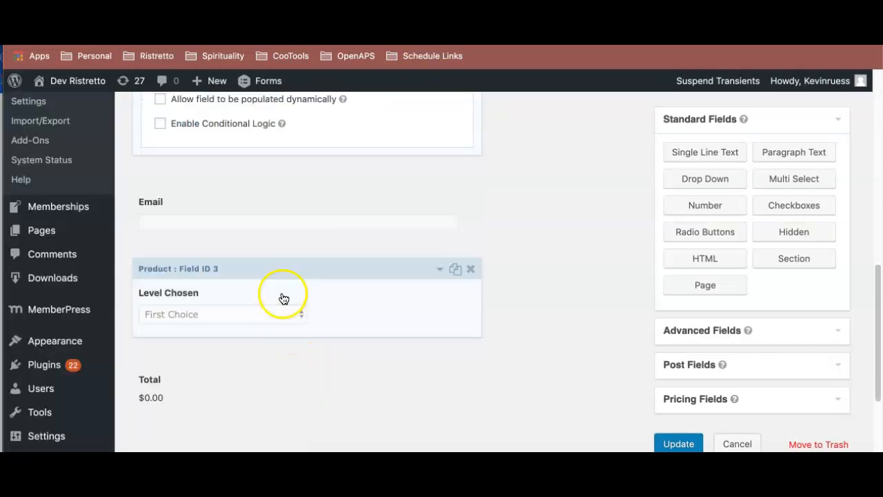
{"action": "scroll", "coordinate": [214, 152], "scroll_direction": "up", "scroll_amount": 2}
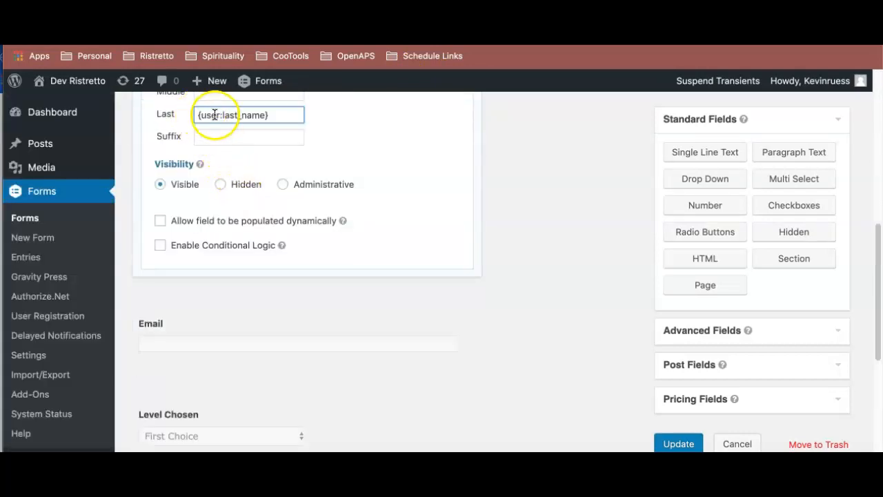
{"action": "scroll", "coordinate": [273, 238], "scroll_direction": "down", "scroll_amount": 2}
{"action": "left_click", "coordinate": [274, 240]}
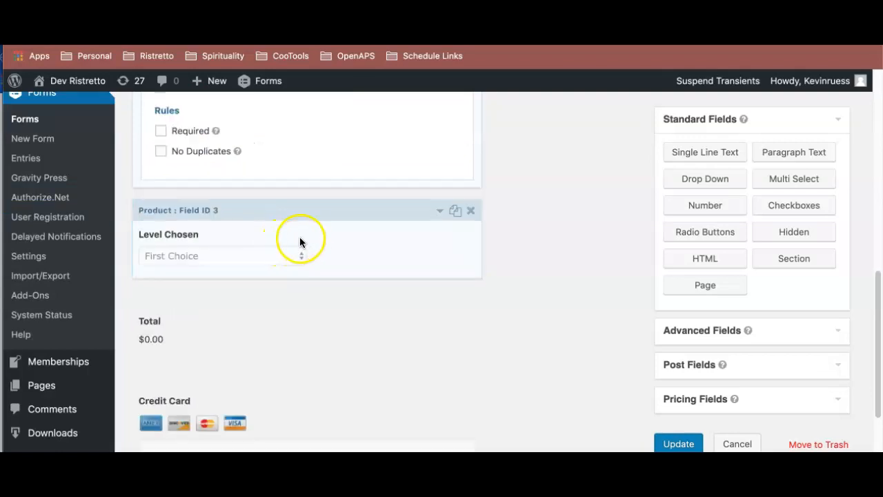
{"action": "scroll", "coordinate": [307, 215], "scroll_direction": "up", "scroll_amount": 5}
{"action": "scroll", "coordinate": [307, 211], "scroll_direction": "up", "scroll_amount": 1}
{"action": "left_click", "coordinate": [319, 185]}
{"action": "scroll", "coordinate": [325, 204], "scroll_direction": "down", "scroll_amount": 3}
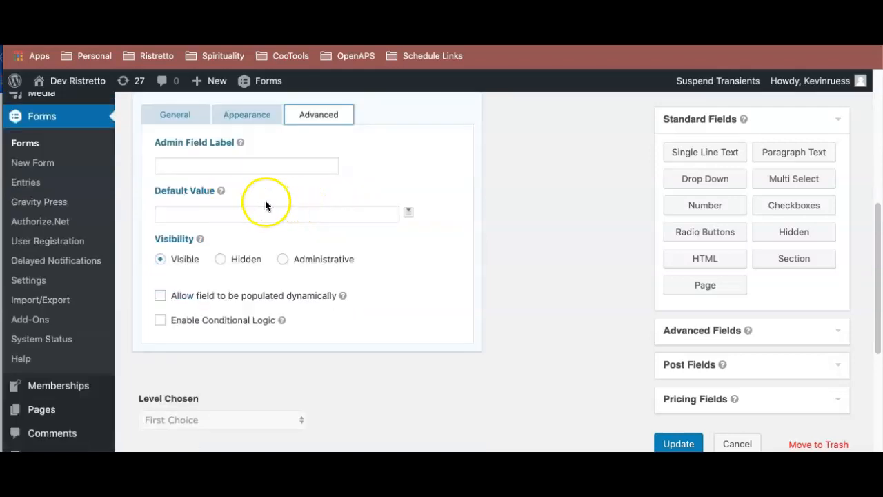
- Insert the user email merge tag {user:user_email} as the Email field's Default Value
{"action": "left_click", "coordinate": [358, 218]}
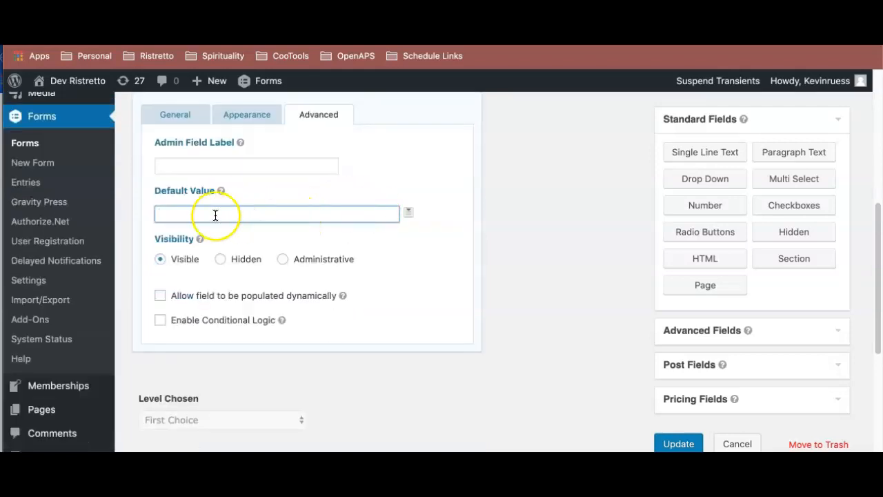
{"action": "left_click", "coordinate": [410, 218]}
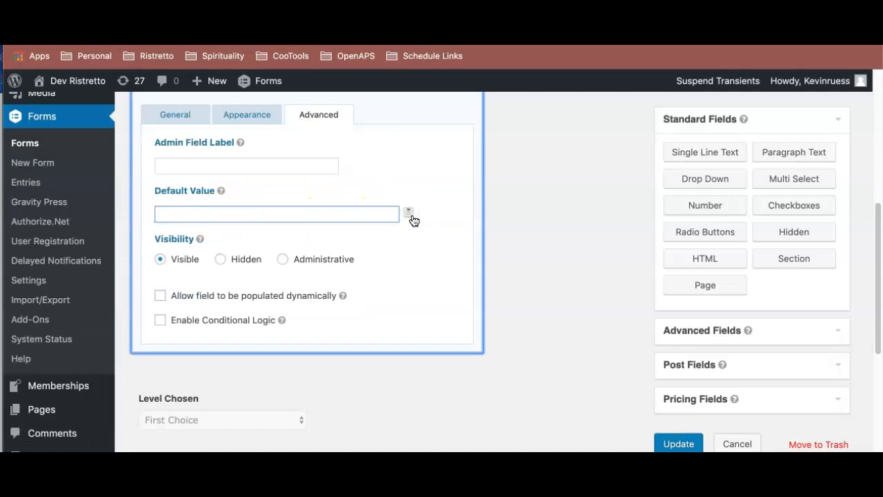
{"action": "left_click", "coordinate": [412, 218]}
{"action": "scroll", "coordinate": [363, 290], "scroll_direction": "down", "scroll_amount": 2}
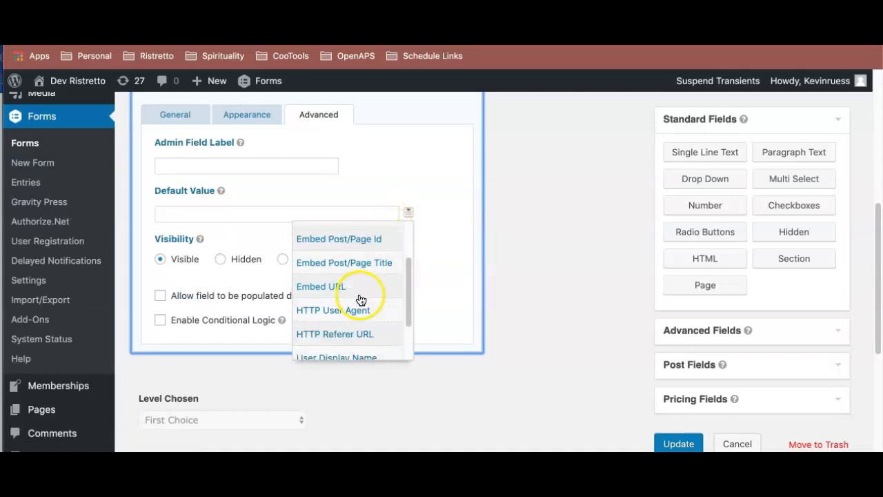
{"action": "scroll", "coordinate": [360, 300], "scroll_direction": "down", "scroll_amount": 1}
{"action": "scroll", "coordinate": [341, 318], "scroll_direction": "down", "scroll_amount": 1}
{"action": "left_click", "coordinate": [339, 322]}
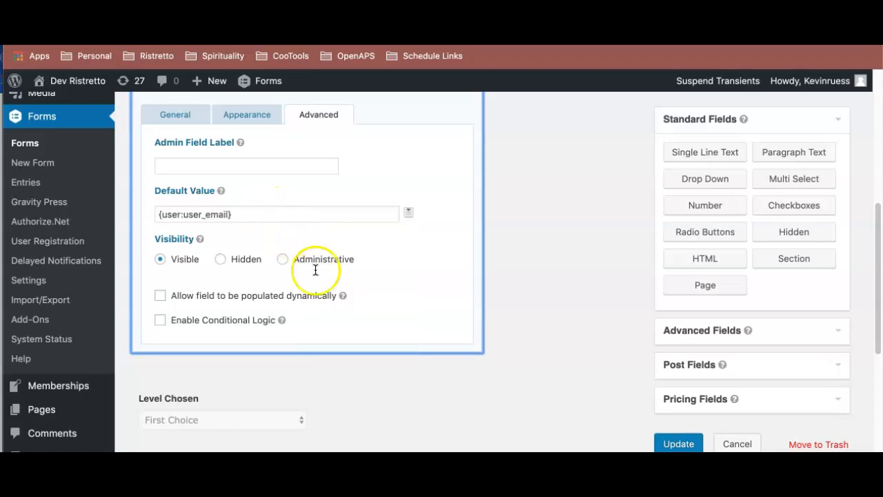
{"action": "left_click", "coordinate": [451, 214]}
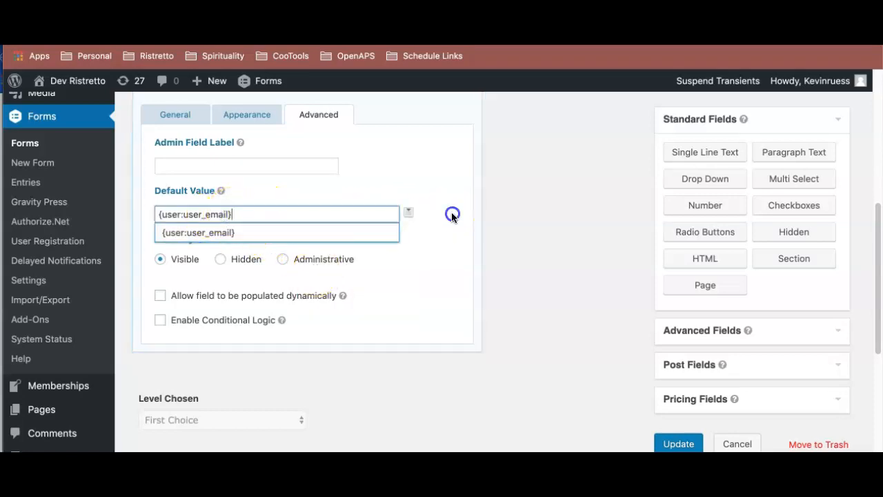
- Create a new page titled "2 Part Registration Example - P2", reusing the copied part-one title
{"action": "scroll", "coordinate": [503, 232], "scroll_direction": "up", "scroll_amount": 10}
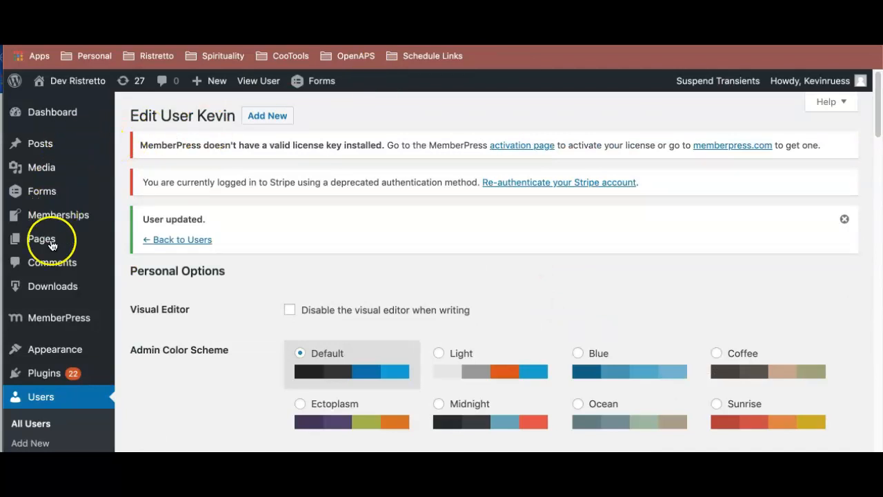
{"action": "mouse_move", "coordinate": [52, 245]}
{"action": "left_click", "coordinate": [145, 262]}
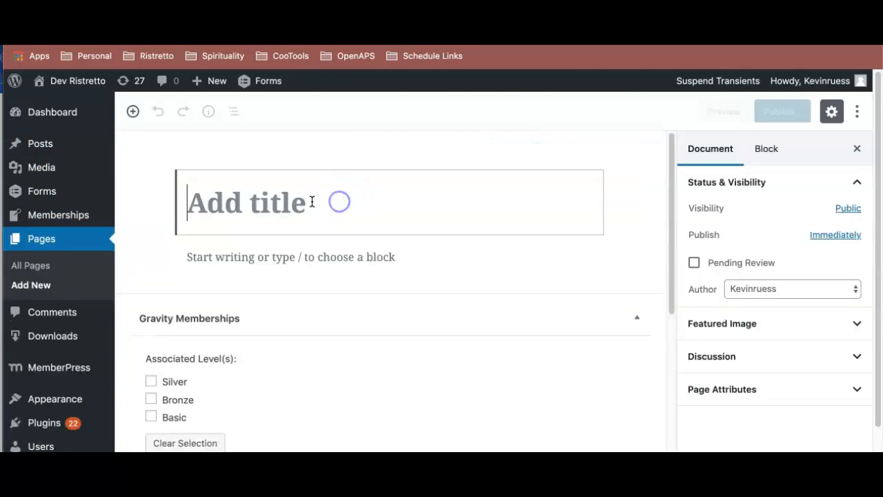
{"action": "type", "text": "2 Part Registration Example - P1"}
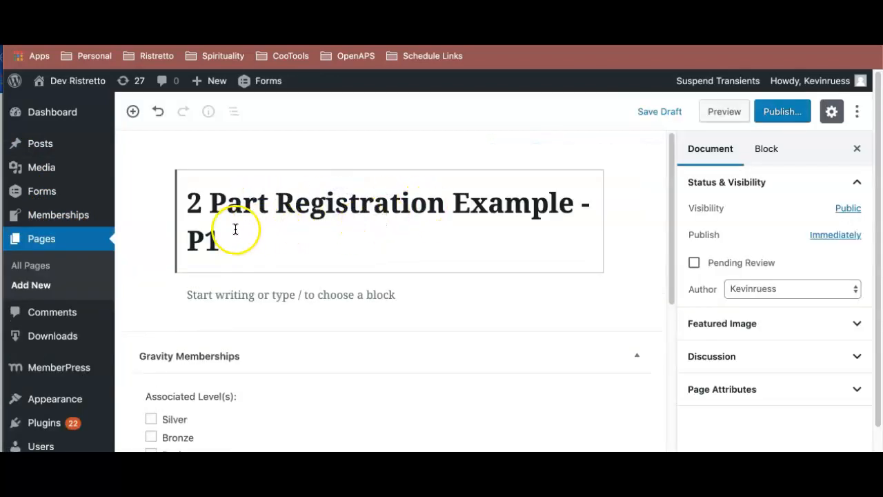
{"action": "key", "text": "BackSpace"}
{"action": "type", "text": "2"}
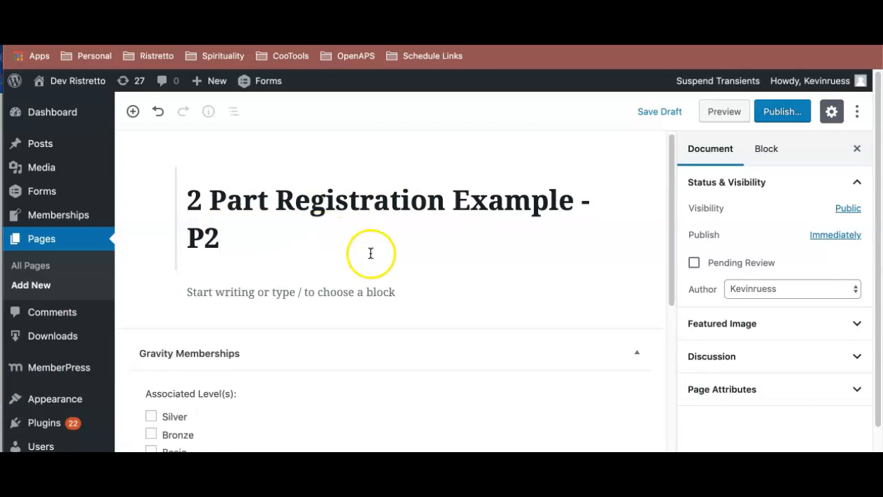
- Add a Gravity Forms Form block to the page body and assign Form 2 - Payment Form to it
{"action": "scroll", "coordinate": [364, 236], "scroll_direction": "down", "scroll_amount": 3}
{"action": "scroll", "coordinate": [363, 223], "scroll_direction": "up", "scroll_amount": 1}
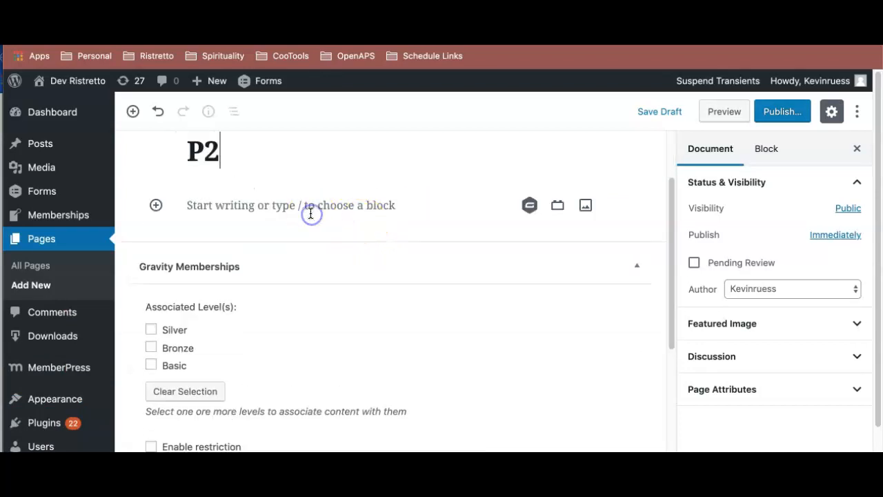
{"action": "left_click", "coordinate": [156, 207]}
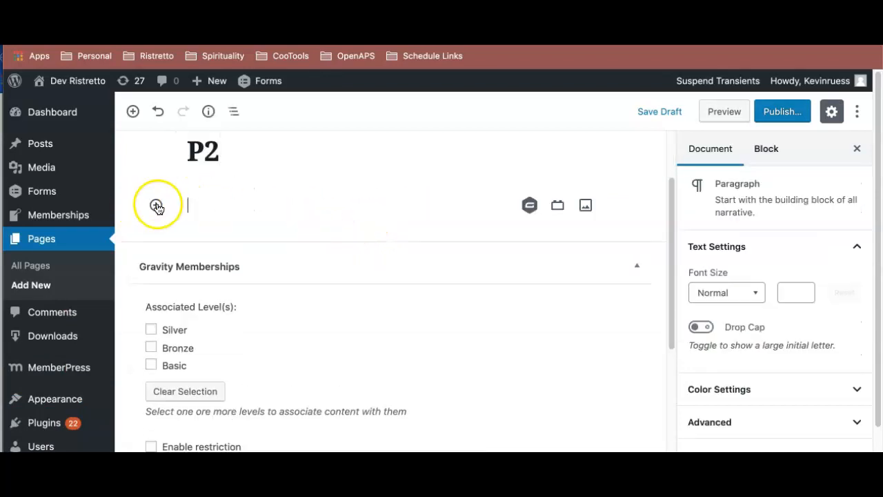
{"action": "left_click", "coordinate": [156, 206]}
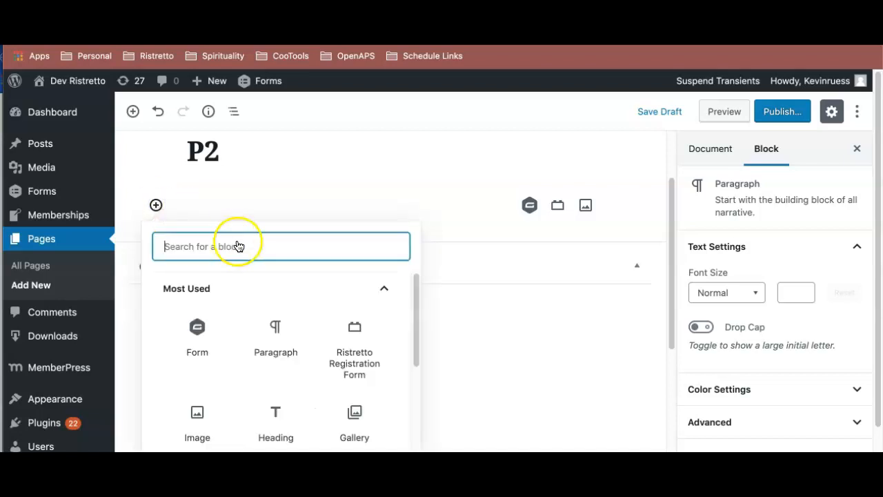
{"action": "left_click", "coordinate": [196, 333]}
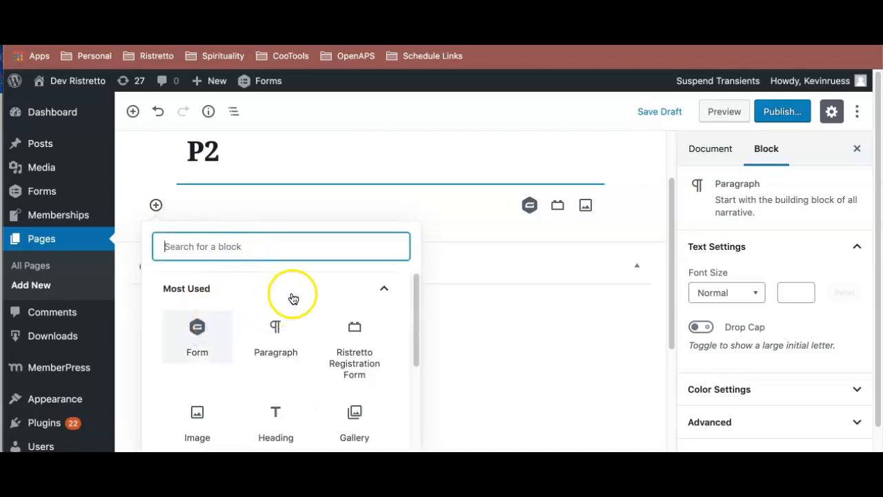
{"action": "left_click", "coordinate": [372, 348]}
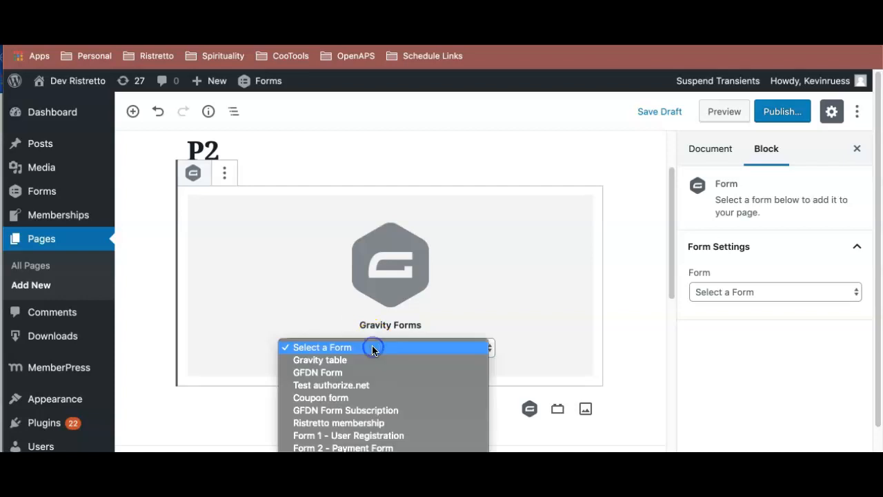
{"action": "left_click", "coordinate": [365, 445]}
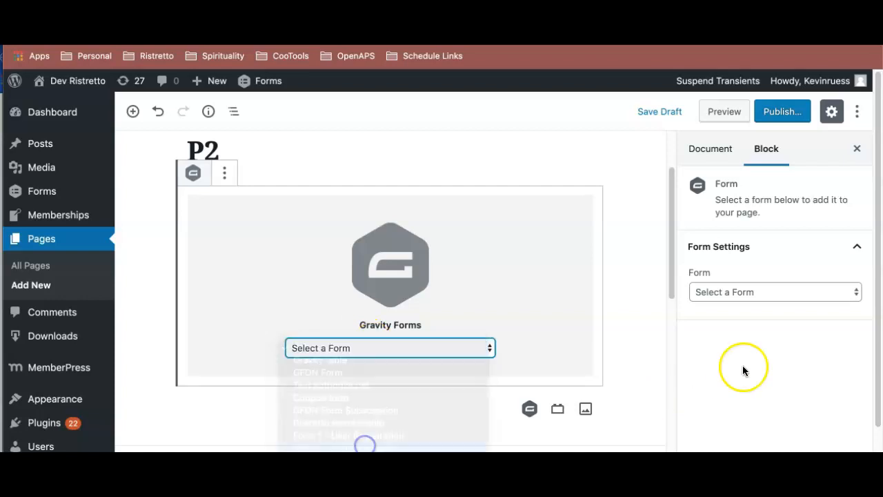
- Publish the P2 page and open its live version in a new browser tab
{"action": "left_click", "coordinate": [786, 121]}
{"action": "left_click", "coordinate": [787, 120]}
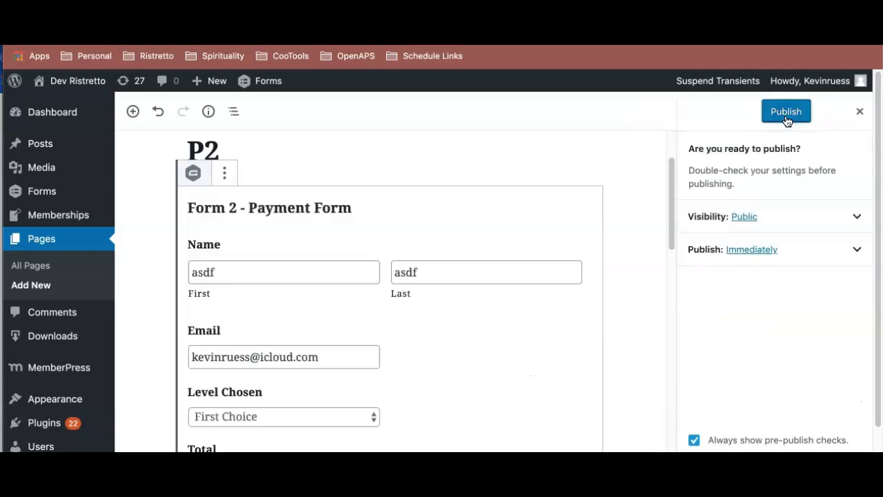
{"action": "left_click", "coordinate": [787, 121]}
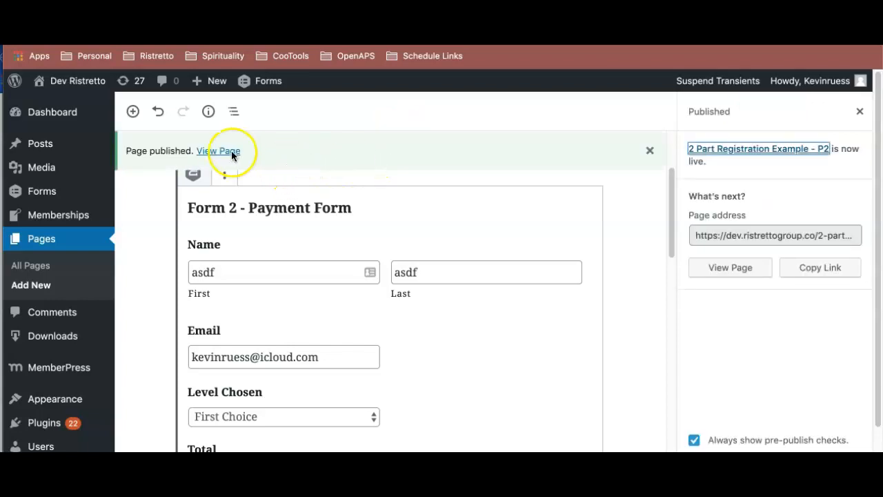
{"action": "right_click", "coordinate": [231, 150]}
{"action": "left_click", "coordinate": [228, 157]}
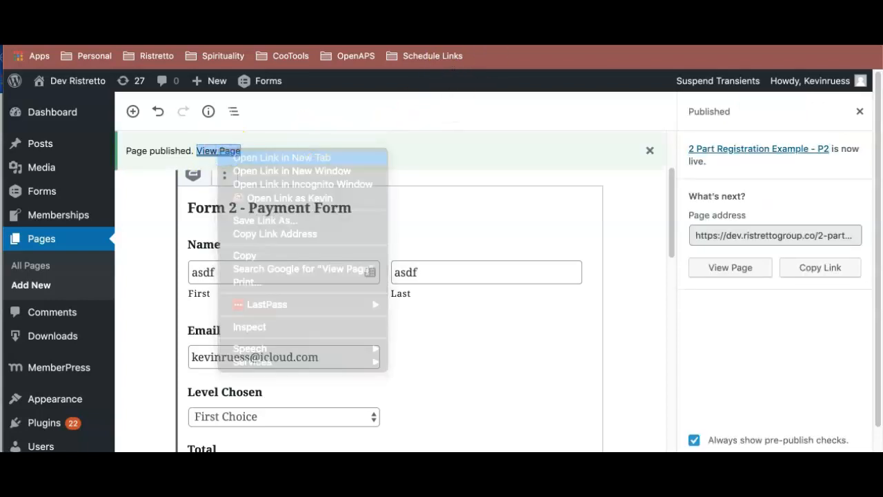
{"action": "key", "text": "ctrl+Tab"}
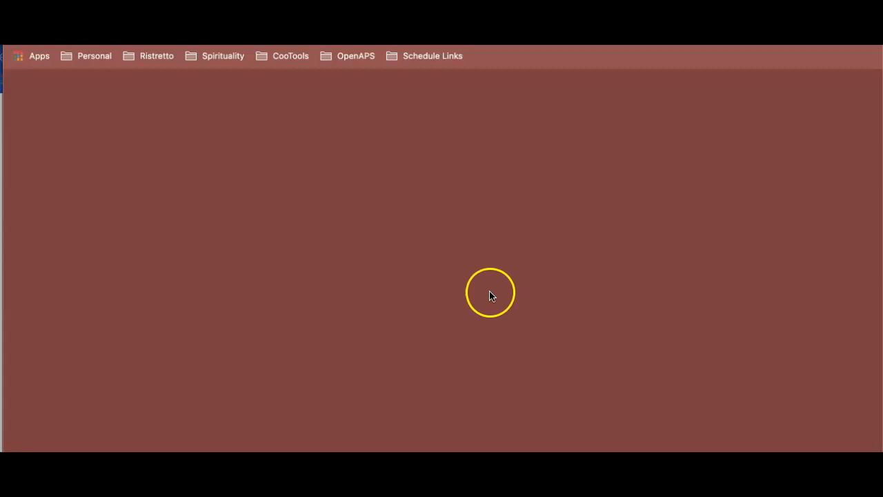
- Check the prefilled First, Last and Email values in the payment form on the published P2 page
{"action": "scroll", "coordinate": [542, 315], "scroll_direction": "down", "scroll_amount": 3}
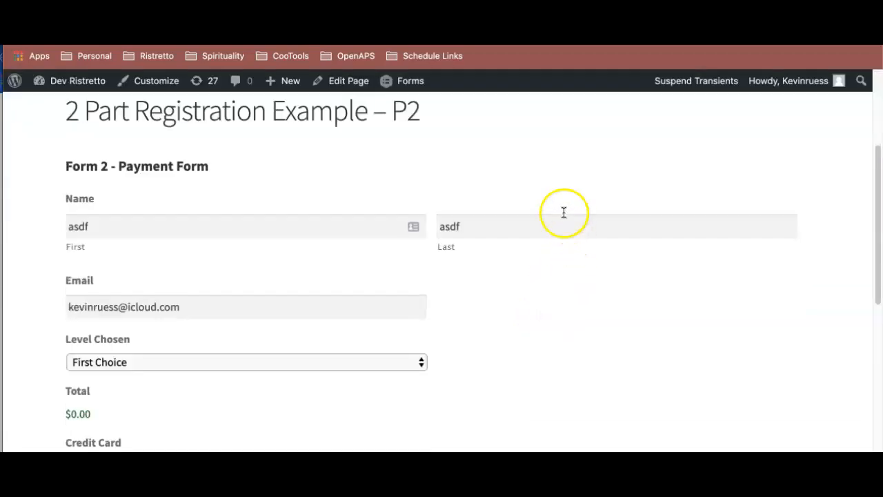
{"action": "left_click", "coordinate": [358, 222]}
{"action": "left_click", "coordinate": [466, 224]}
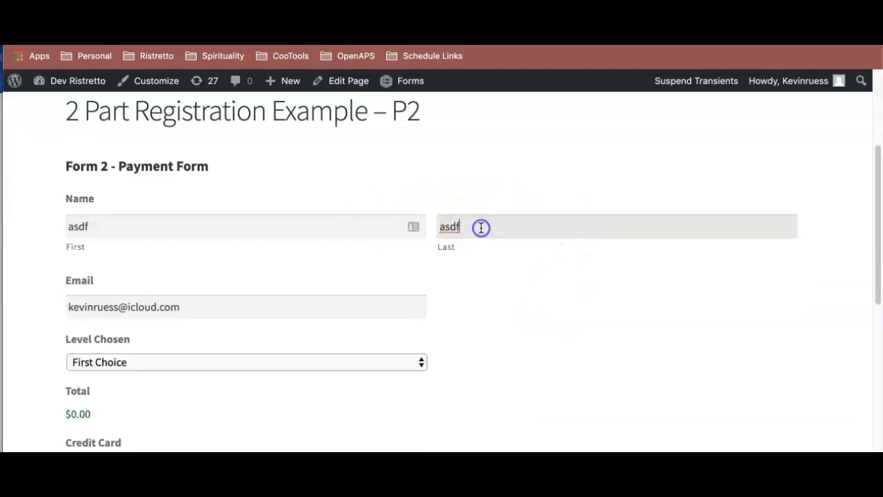
{"action": "left_click", "coordinate": [349, 231]}
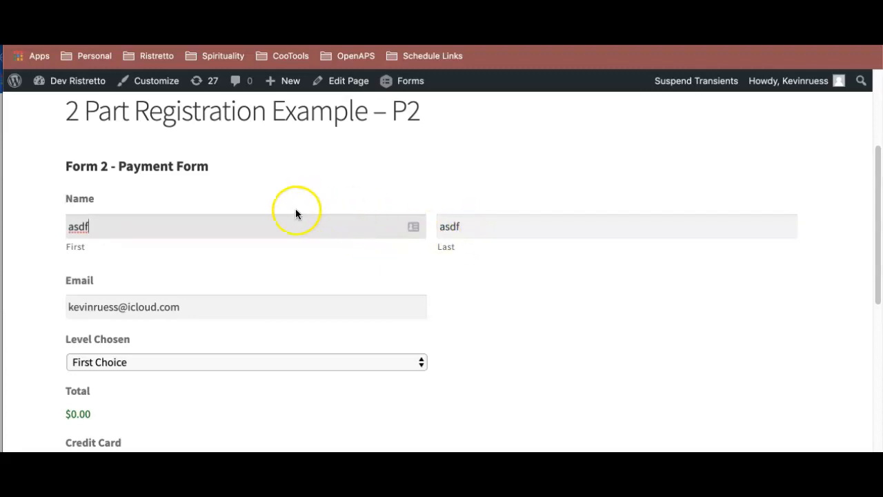
{"action": "scroll", "coordinate": [191, 227], "scroll_direction": "down", "scroll_amount": 1}
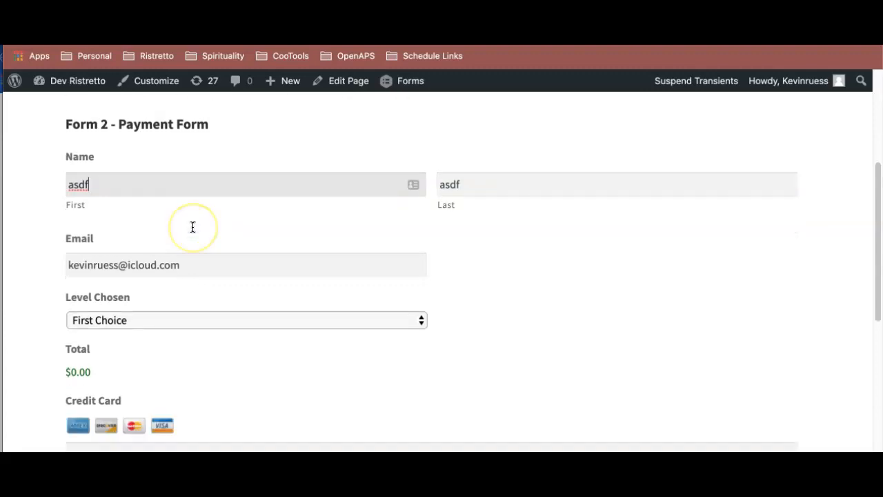
{"action": "scroll", "coordinate": [193, 227], "scroll_direction": "down", "scroll_amount": 1}
{"action": "scroll", "coordinate": [191, 227], "scroll_direction": "up", "scroll_amount": 2}
{"action": "left_click_drag", "start_coordinate": [134, 235], "coordinate": [40, 226]}
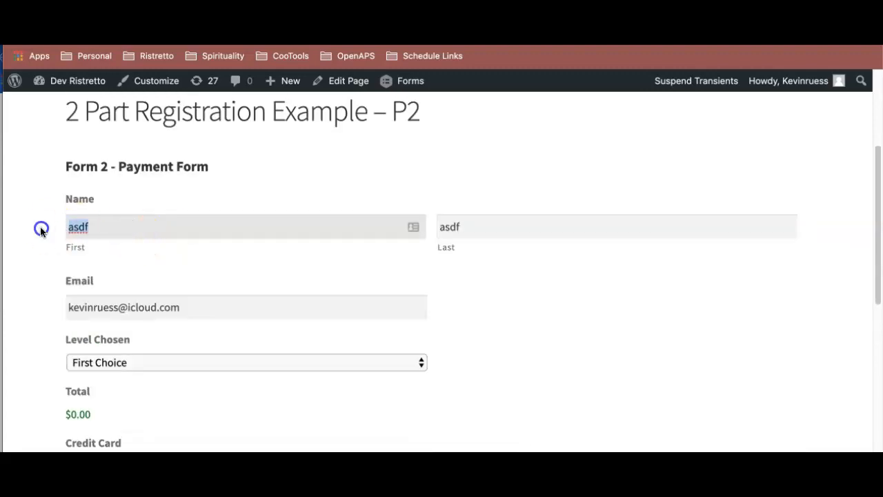
{"action": "left_click_drag", "start_coordinate": [461, 222], "coordinate": [414, 223]}
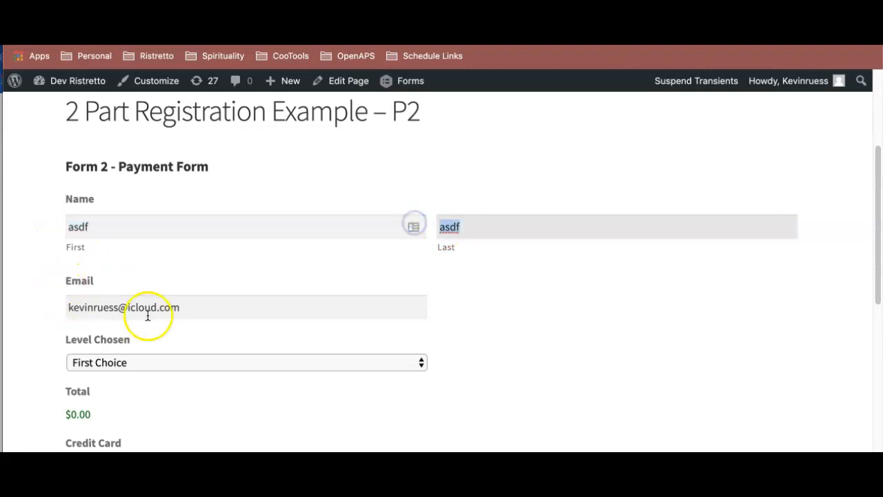
{"action": "triple_click", "coordinate": [112, 304]}
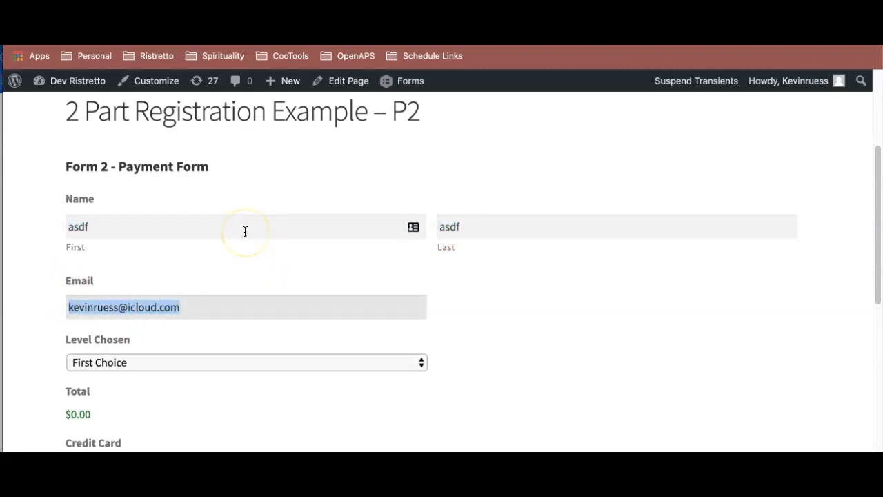
- Examine the prefilled First and Last name values in the live payment form
{"action": "double_click", "coordinate": [56, 226]}
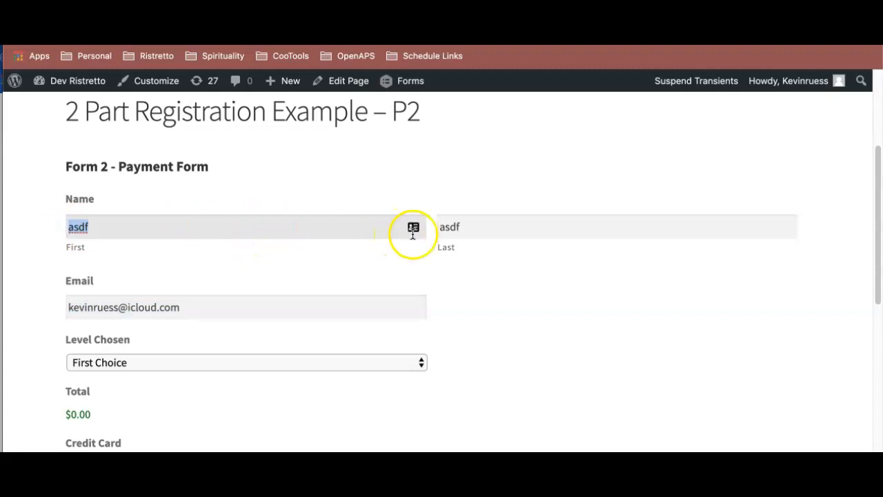
{"action": "double_click", "coordinate": [479, 228]}
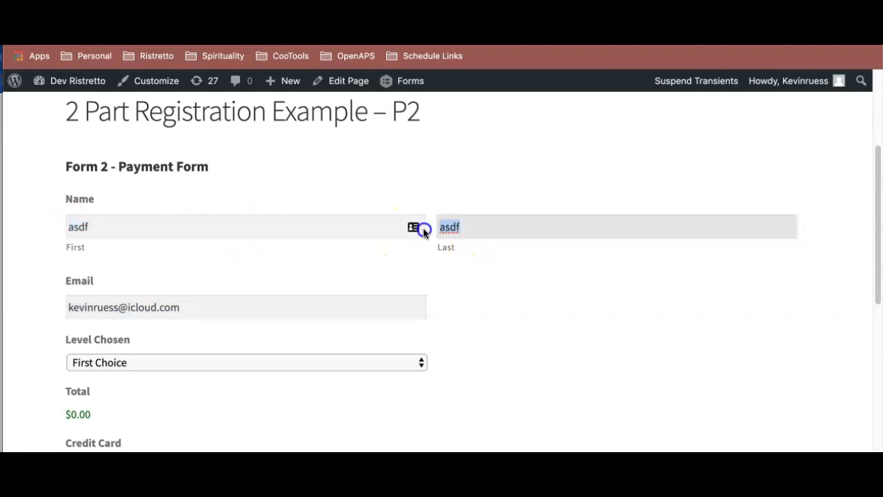
{"action": "left_click", "coordinate": [276, 226]}
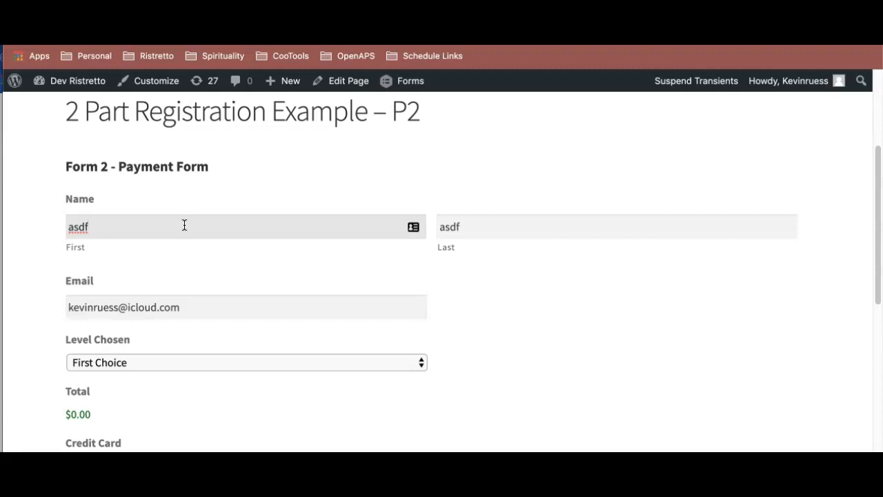
{"action": "left_click", "coordinate": [73, 219]}
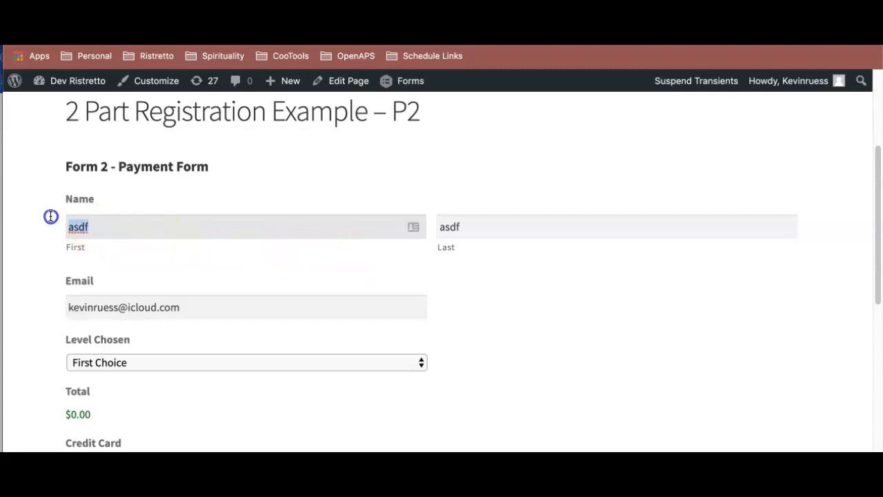
{"action": "left_click_drag", "start_coordinate": [514, 227], "coordinate": [430, 225]}
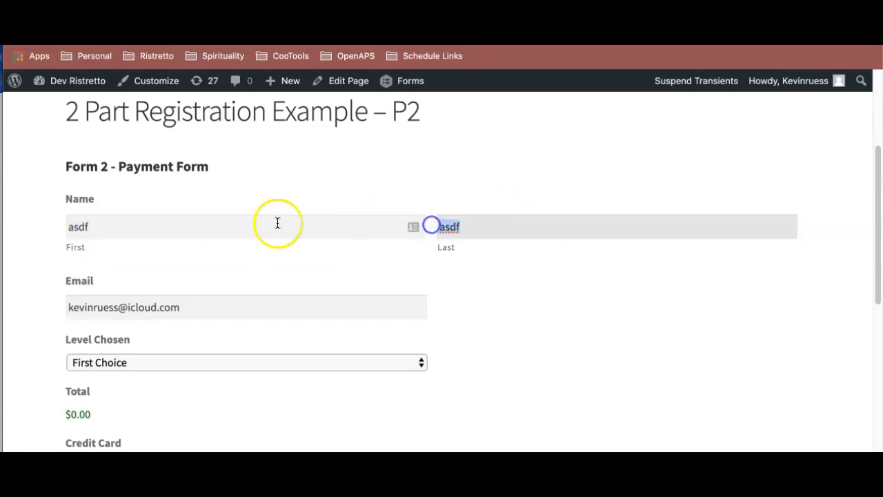
{"action": "left_click_drag", "start_coordinate": [131, 222], "coordinate": [67, 225]}
{"action": "left_click", "coordinate": [81, 234]}
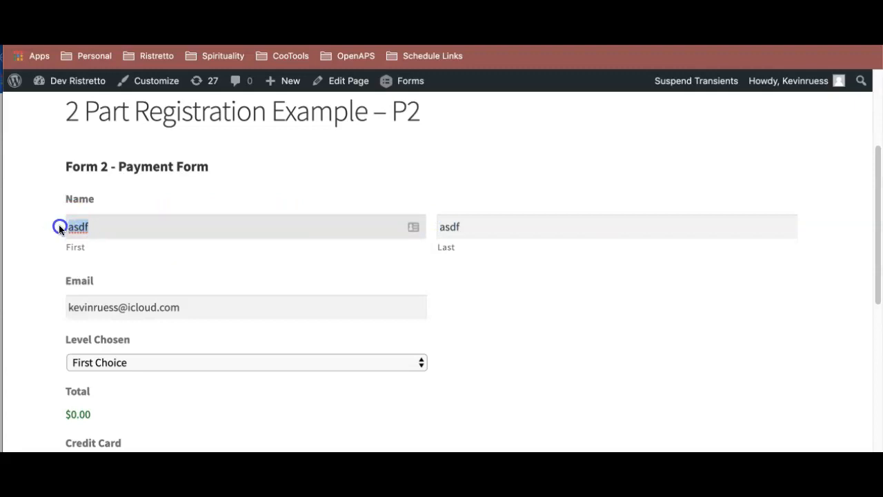
{"action": "left_click_drag", "start_coordinate": [88, 224], "coordinate": [30, 221]}
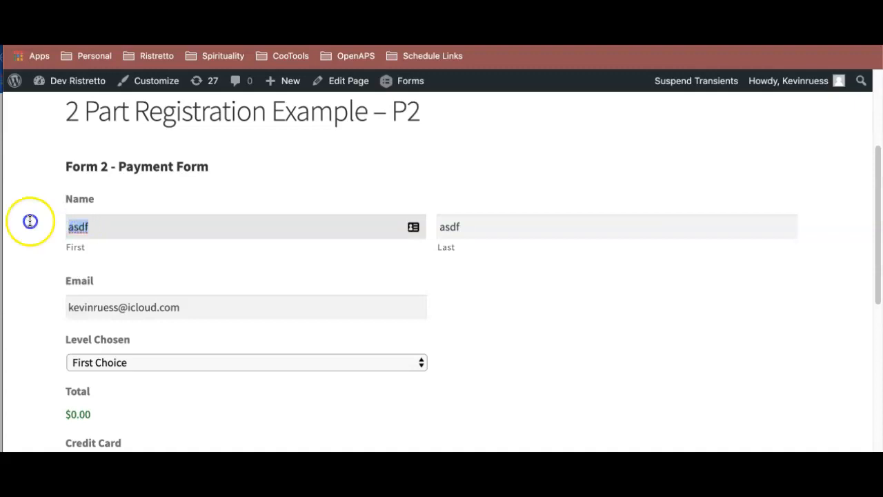
- Examine the prefilled Email value alongside the First name field in the live payment form
{"action": "scroll", "coordinate": [179, 239], "scroll_direction": "down", "scroll_amount": 2}
{"action": "left_click_drag", "start_coordinate": [225, 250], "coordinate": [65, 250]}
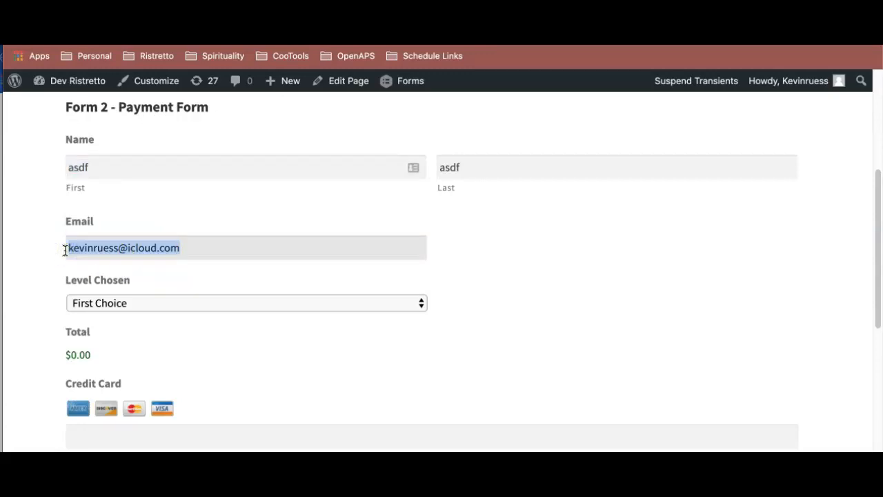
{"action": "left_click", "coordinate": [203, 246]}
{"action": "left_click_drag", "start_coordinate": [202, 247], "coordinate": [73, 239]}
{"action": "left_click", "coordinate": [235, 245]}
{"action": "left_click_drag", "start_coordinate": [213, 243], "coordinate": [44, 248]}
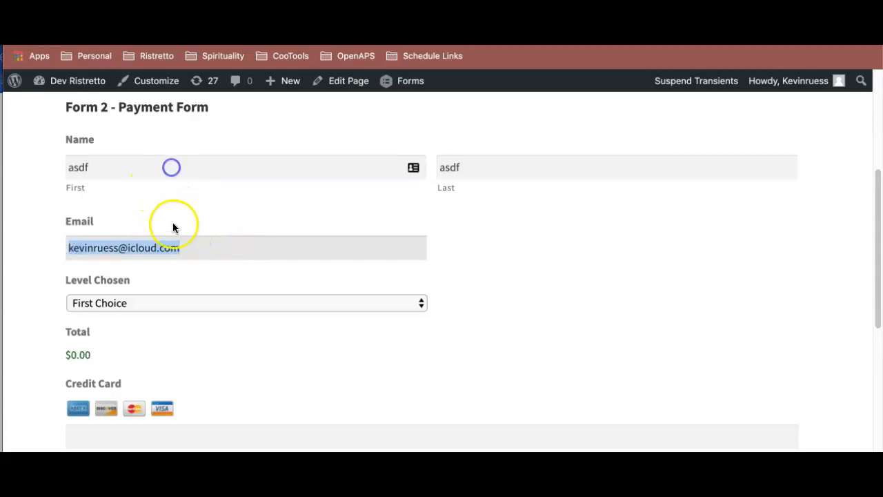
{"action": "left_click", "coordinate": [176, 170]}
{"action": "left_click", "coordinate": [188, 240]}
{"action": "left_click", "coordinate": [200, 177]}
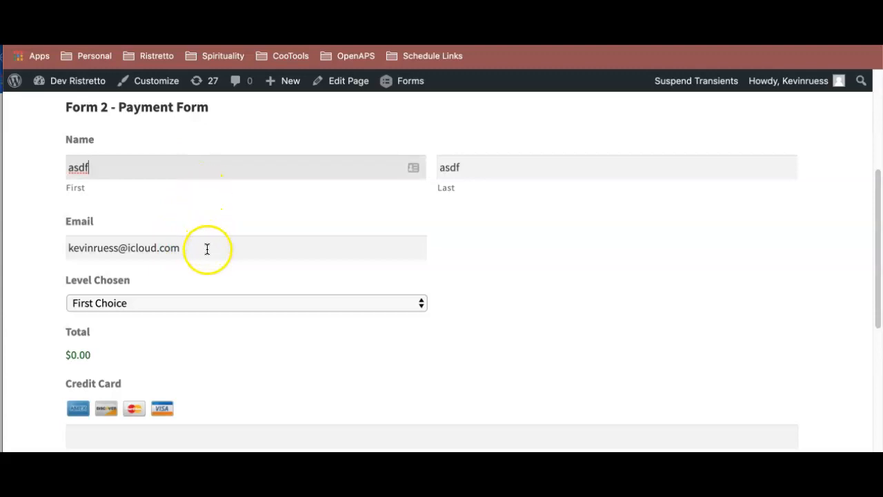
{"action": "left_click", "coordinate": [219, 166]}
{"action": "left_click", "coordinate": [211, 237]}
{"action": "left_click", "coordinate": [225, 158]}
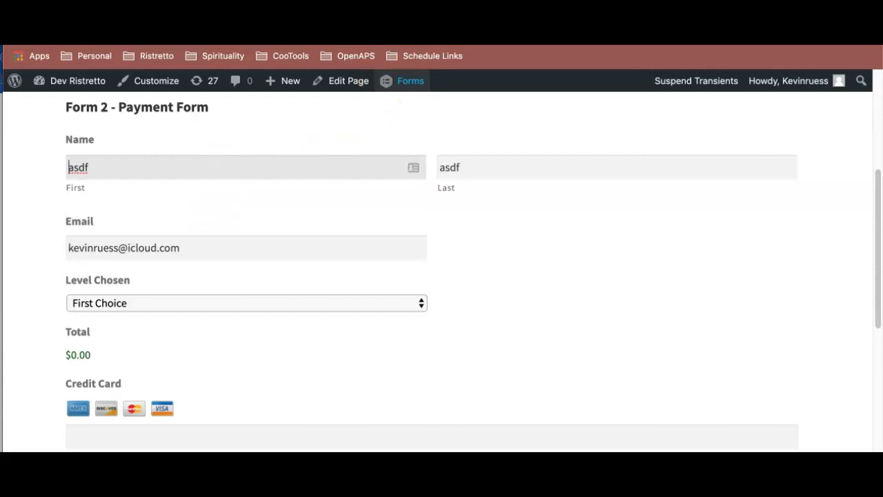
- Return to the payment form's editor and set the Name field's visibility to Hidden
{"action": "left_click", "coordinate": [386, 8]}
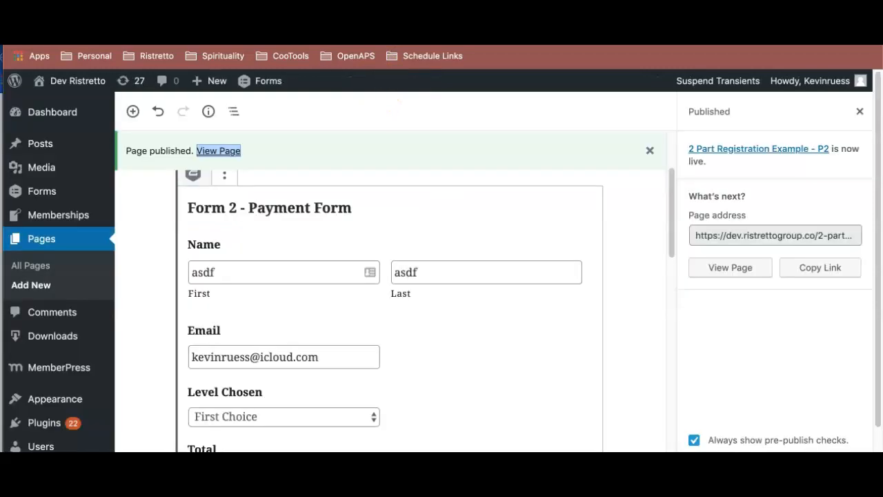
{"action": "left_click", "coordinate": [297, 8]}
{"action": "scroll", "coordinate": [319, 242], "scroll_direction": "down", "scroll_amount": 2}
{"action": "left_click", "coordinate": [293, 210]}
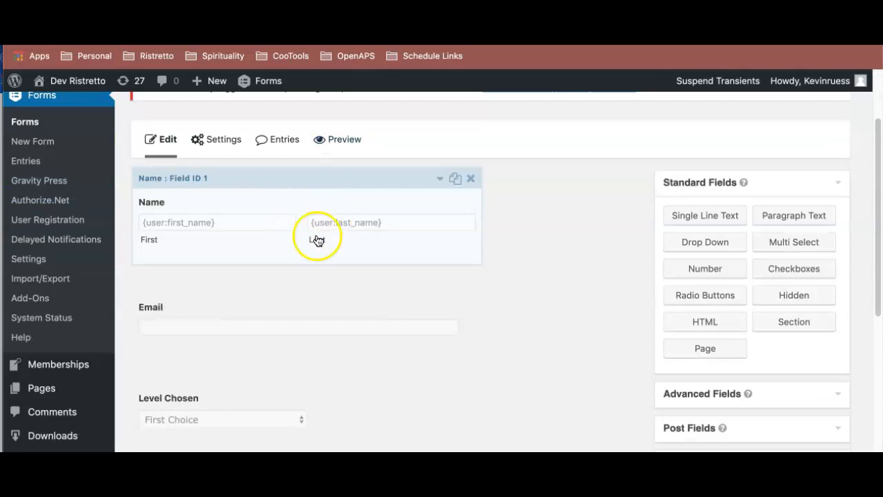
{"action": "scroll", "coordinate": [318, 241], "scroll_direction": "up", "scroll_amount": 2}
{"action": "scroll", "coordinate": [329, 259], "scroll_direction": "down", "scroll_amount": 3}
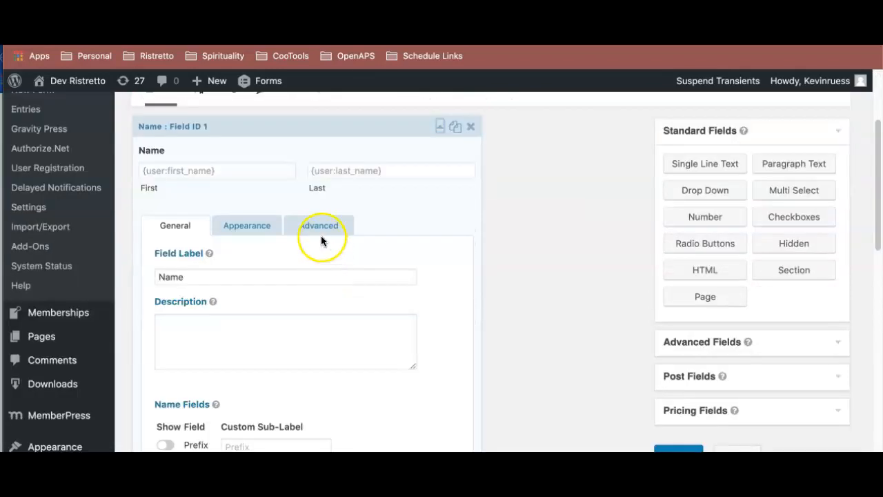
{"action": "left_click", "coordinate": [321, 230]}
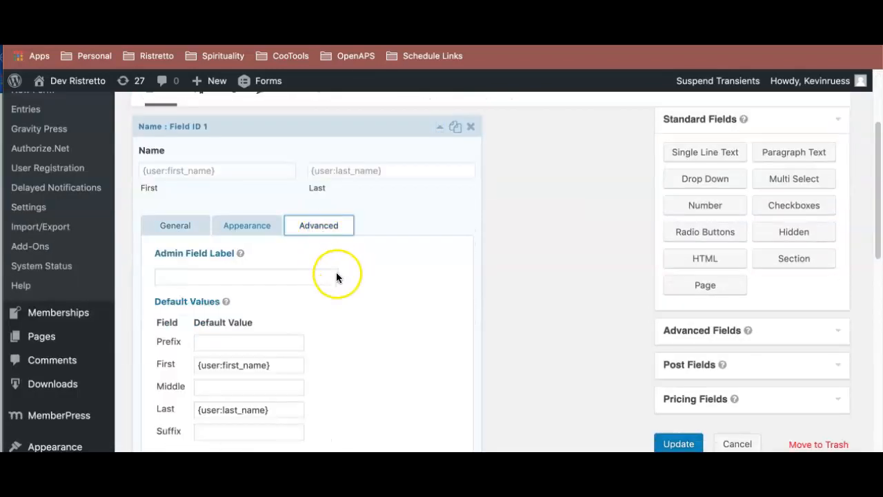
{"action": "scroll", "coordinate": [336, 272], "scroll_direction": "down", "scroll_amount": 4}
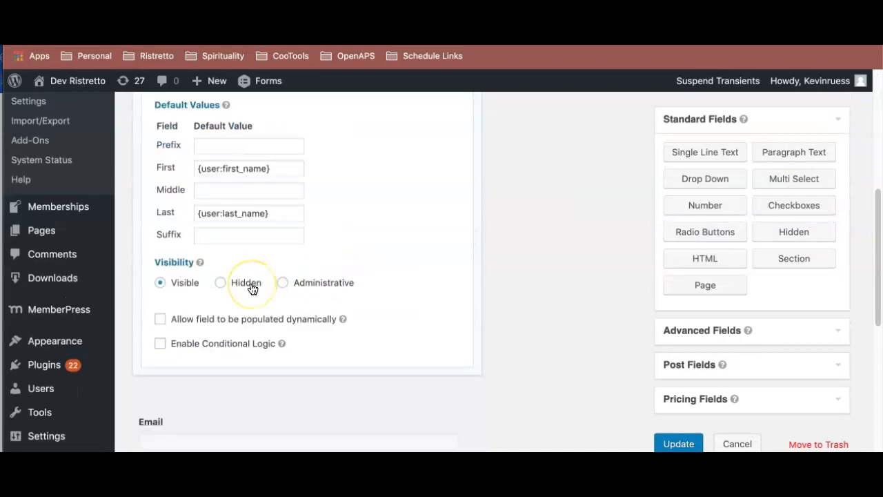
{"action": "left_click", "coordinate": [251, 285]}
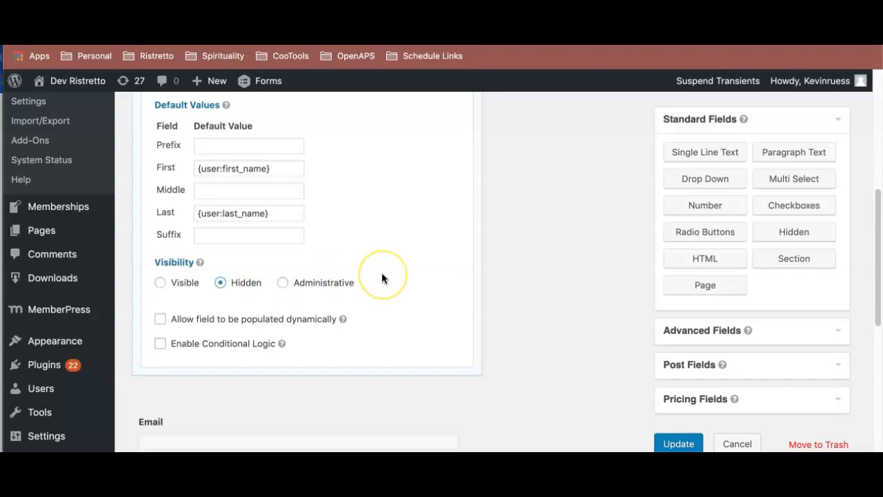
- Set the visibility of the payment form's Email field to Hidden
{"action": "scroll", "coordinate": [384, 278], "scroll_direction": "down", "scroll_amount": 3}
{"action": "left_click", "coordinate": [276, 274]}
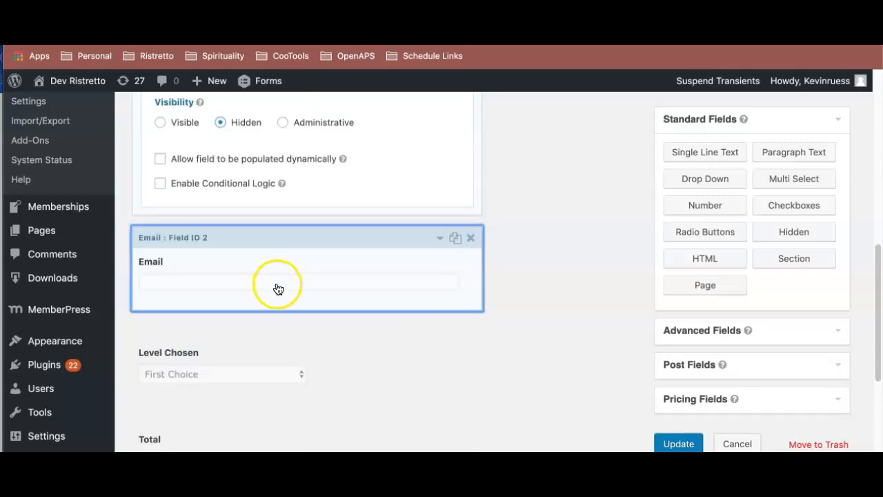
{"action": "scroll", "coordinate": [277, 289], "scroll_direction": "up", "scroll_amount": 5}
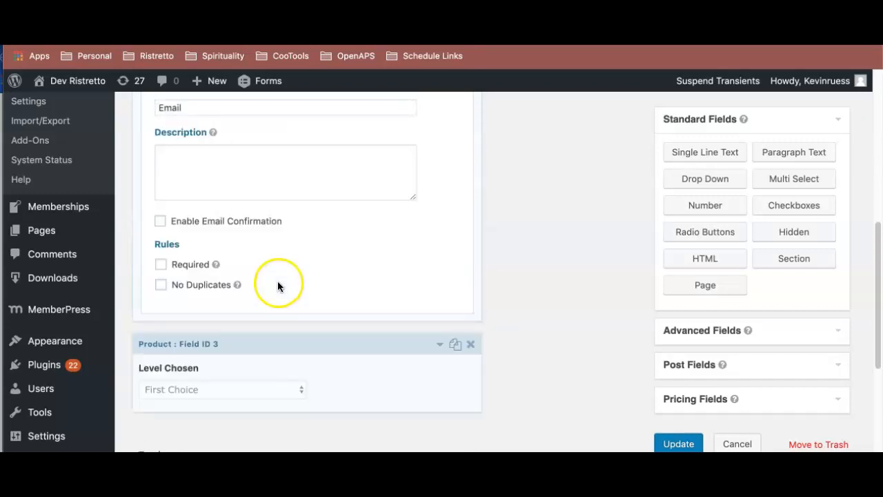
{"action": "left_click", "coordinate": [297, 311]}
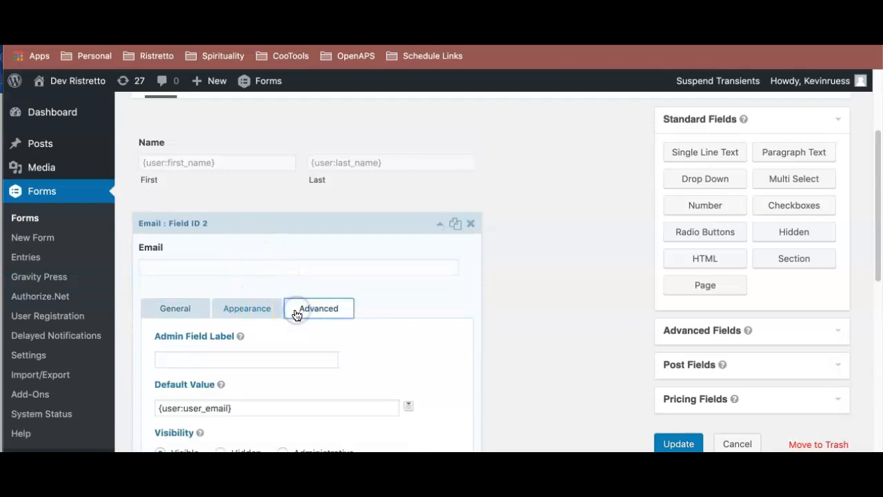
{"action": "scroll", "coordinate": [295, 311], "scroll_direction": "down", "scroll_amount": 3}
{"action": "left_click", "coordinate": [242, 283]}
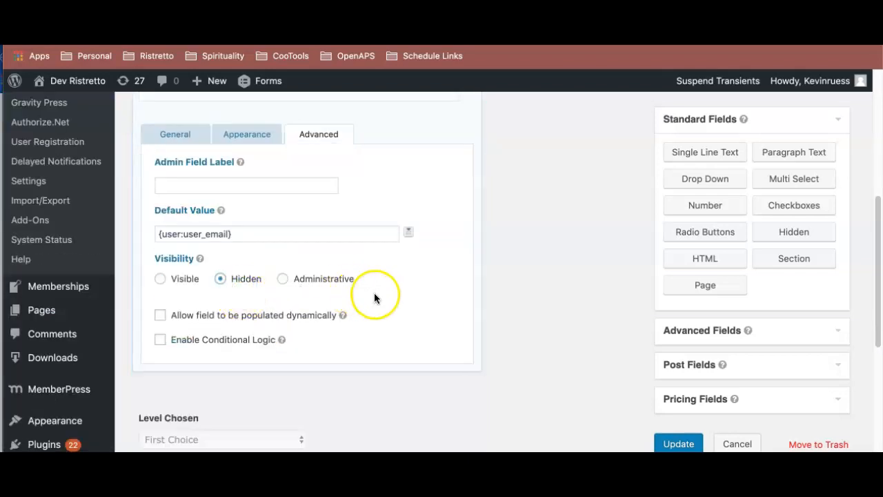
- Replace the Level Chosen product's choices with the predefined MemberPress list and order them Bronze, Silver, Gold, Life time access
{"action": "scroll", "coordinate": [374, 329], "scroll_direction": "down", "scroll_amount": 2}
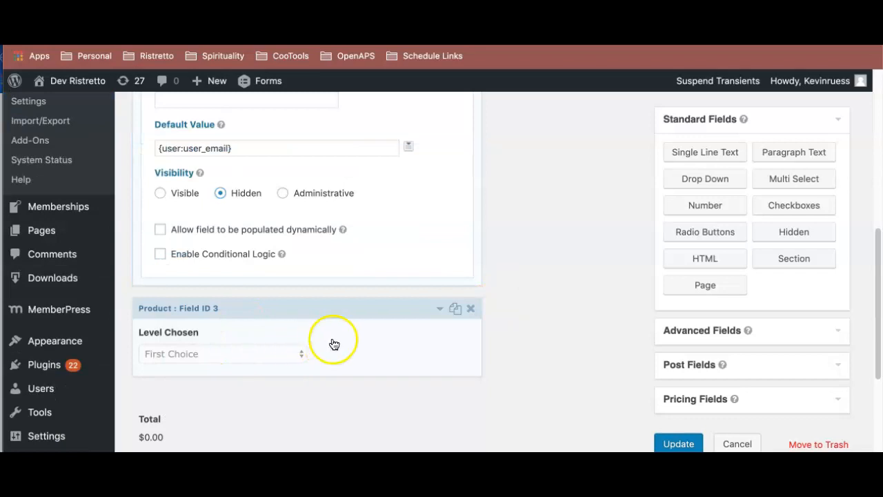
{"action": "scroll", "coordinate": [333, 343], "scroll_direction": "down", "scroll_amount": 2}
{"action": "left_click", "coordinate": [340, 267]}
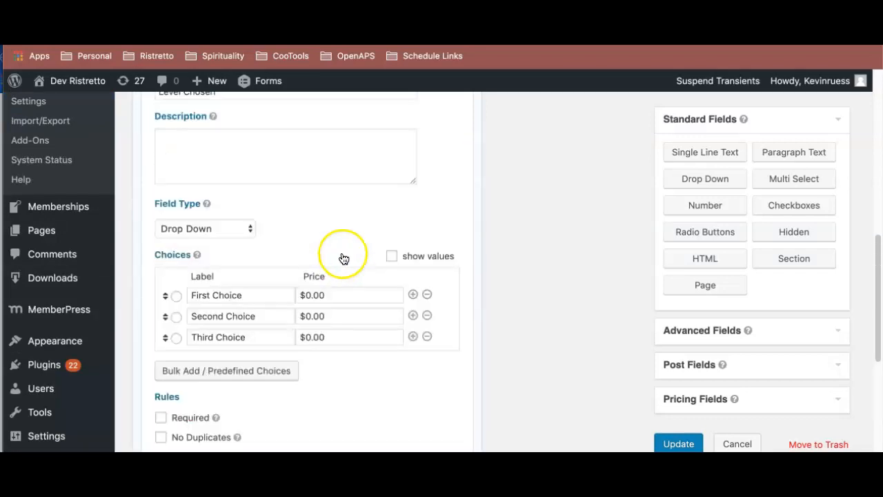
{"action": "scroll", "coordinate": [318, 250], "scroll_direction": "up", "scroll_amount": 5}
{"action": "scroll", "coordinate": [317, 247], "scroll_direction": "down", "scroll_amount": 5}
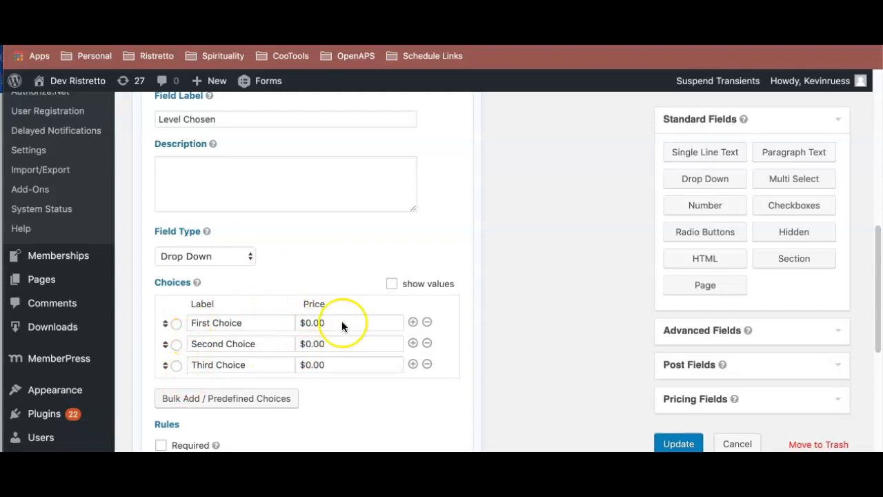
{"action": "scroll", "coordinate": [315, 322], "scroll_direction": "down", "scroll_amount": 1}
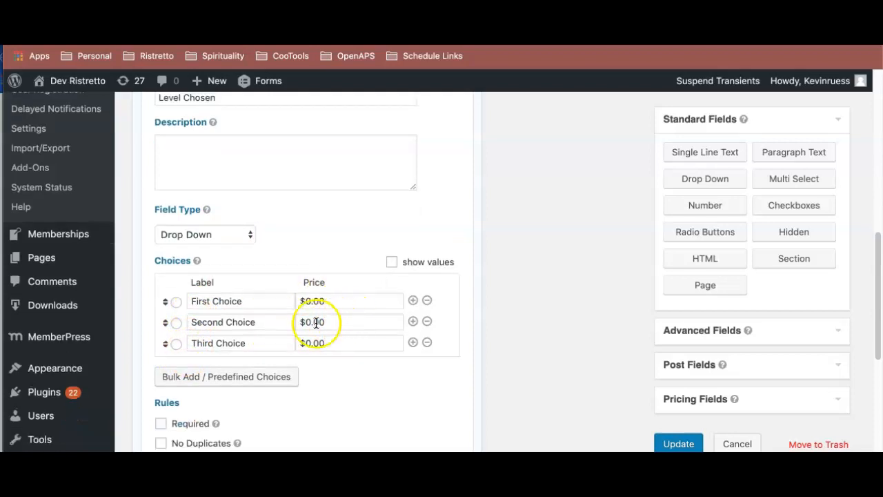
{"action": "left_click", "coordinate": [236, 378]}
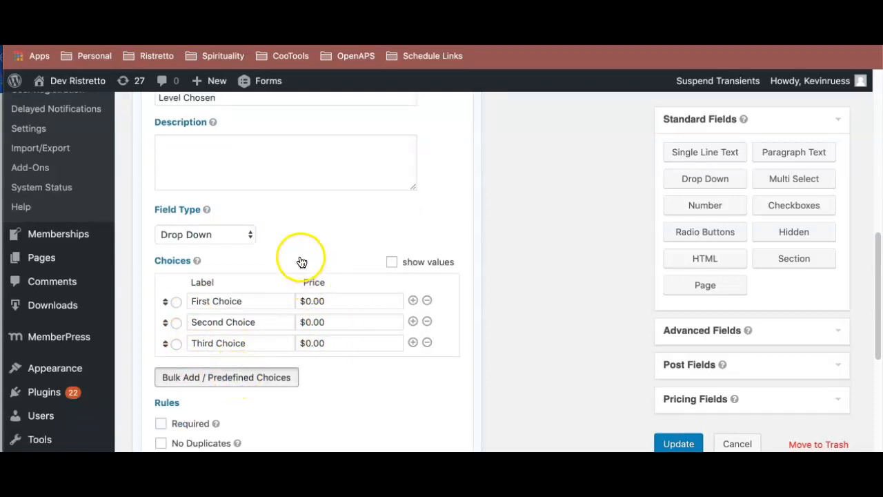
{"action": "scroll", "coordinate": [326, 302], "scroll_direction": "down", "scroll_amount": 5}
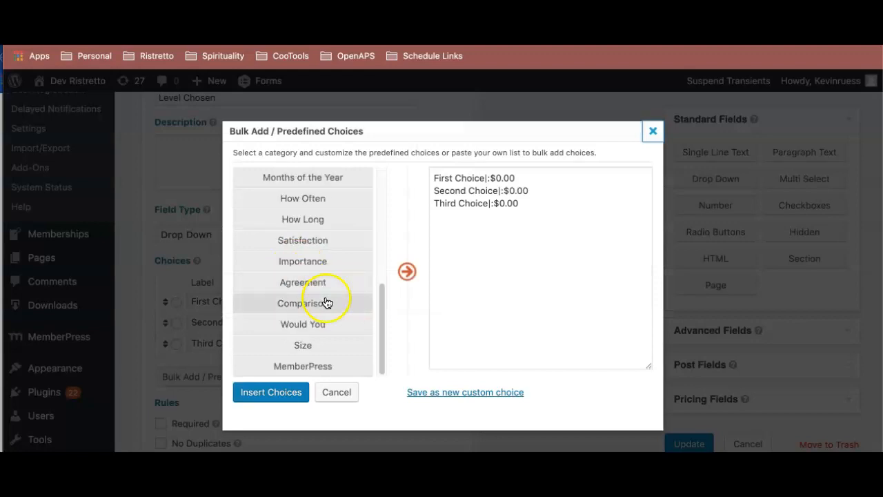
{"action": "left_click", "coordinate": [312, 365]}
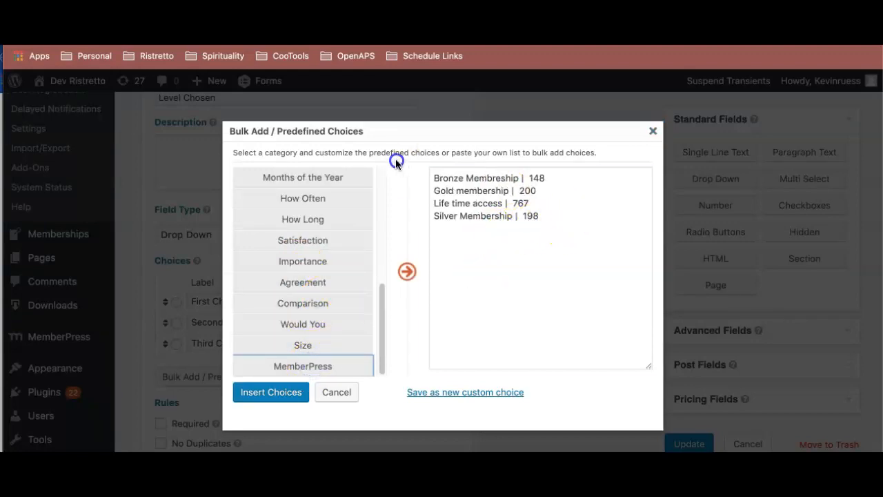
{"action": "key", "text": "super+a"}
{"action": "left_click", "coordinate": [285, 395]}
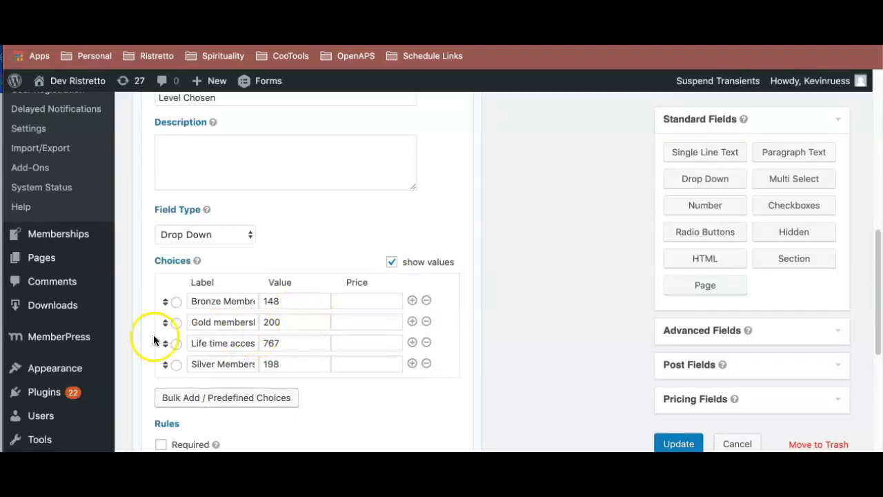
{"action": "left_click_drag", "start_coordinate": [165, 343], "coordinate": [164, 365]}
{"action": "left_click_drag", "start_coordinate": [166, 322], "coordinate": [166, 343]}
- Set the price of the Bronze level to $10.00 and the Silver level to $20.00
{"action": "left_click", "coordinate": [357, 302]}
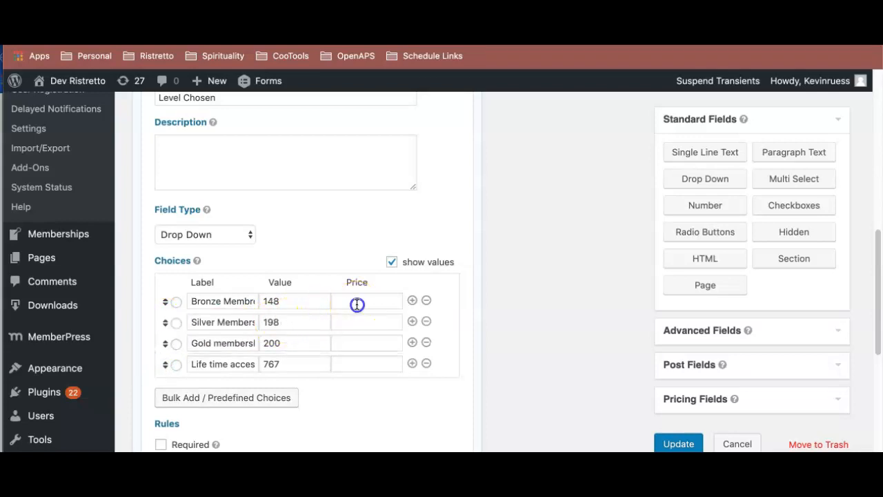
{"action": "type", "text": "`0"}
{"action": "left_click_drag", "start_coordinate": [358, 302], "coordinate": [324, 295]}
{"action": "type", "text": "10"}
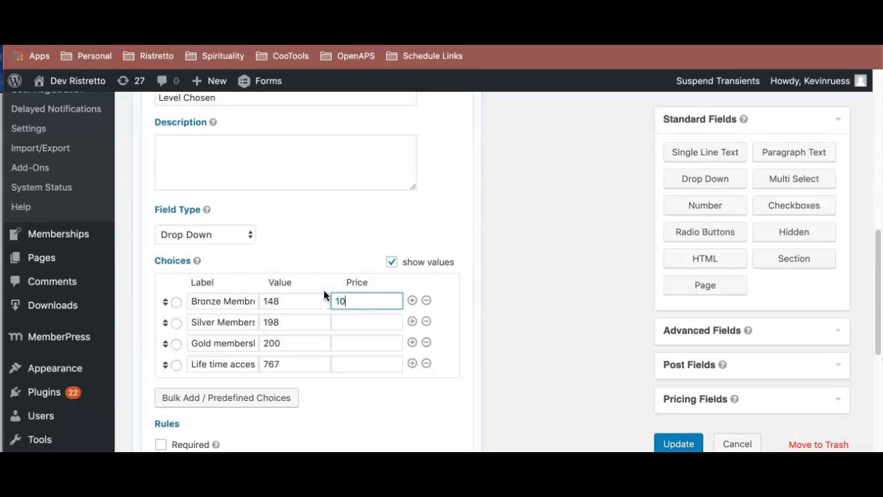
{"action": "key", "text": "Tab"}
- Set the price of the Gold level to $30.00 and the Life time access level to 100
{"action": "key", "text": "Tab"}
{"action": "key", "text": "Tab"}
{"action": "key", "text": "Tab"}
{"action": "key", "text": "Tab"}
{"action": "type", "text": "20"}
{"action": "key", "text": "Tab"}
{"action": "key", "text": "Tab"}
{"action": "key", "text": "Tab"}
{"action": "key", "text": "Tab"}
{"action": "key", "text": "Tab"}
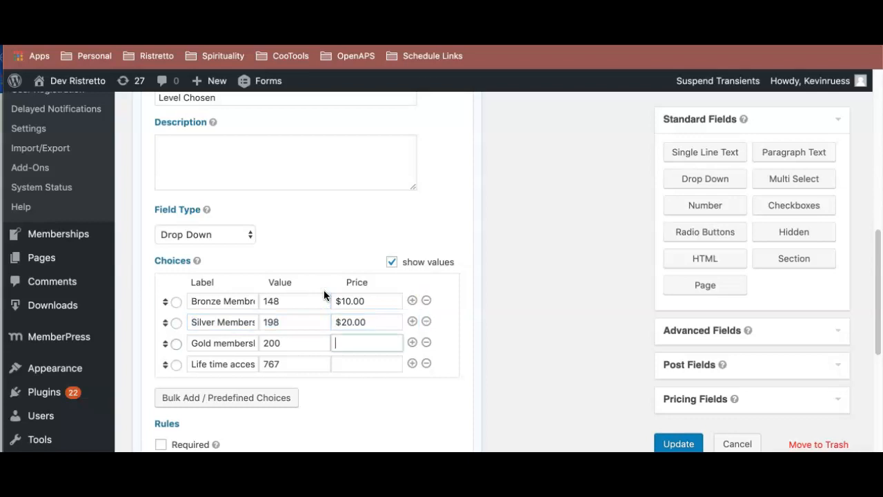
{"action": "key", "text": "Tab"}
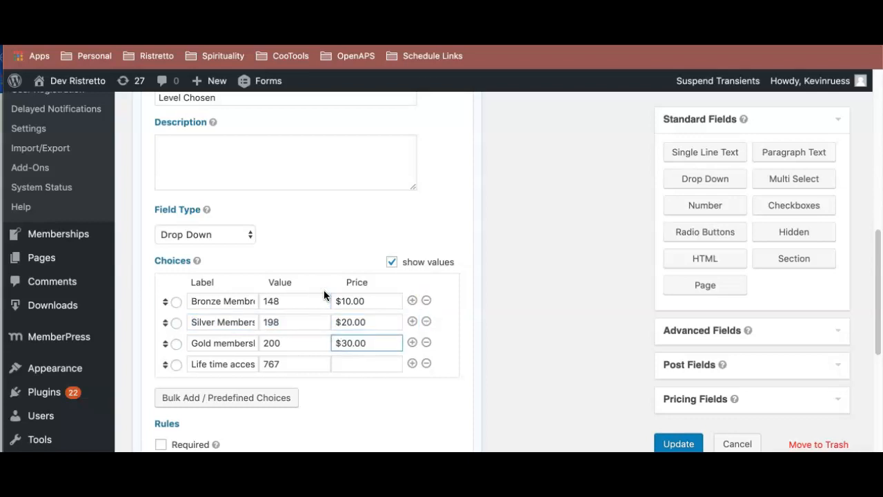
{"action": "key", "text": "Tab"}
{"action": "key", "text": "Tab"}
{"action": "key", "text": "Tab"}
{"action": "key", "text": "Tab"}
{"action": "key", "text": "Tab"}
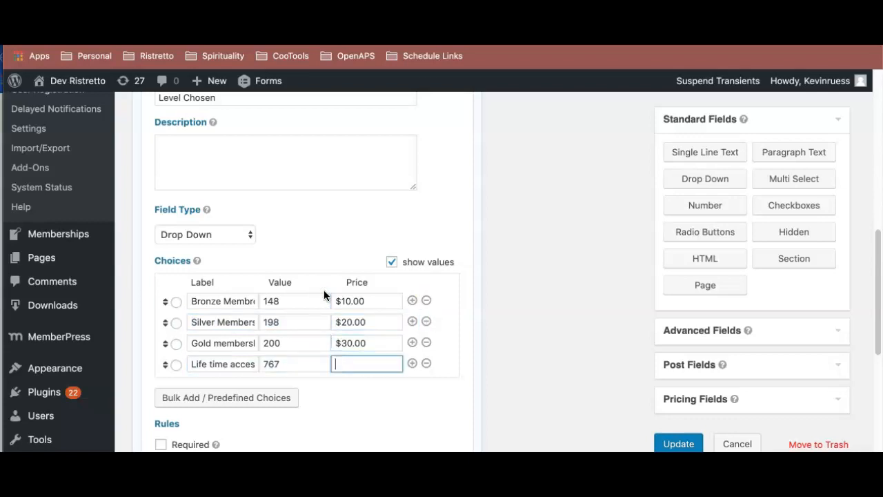
{"action": "type", "text": "100"}
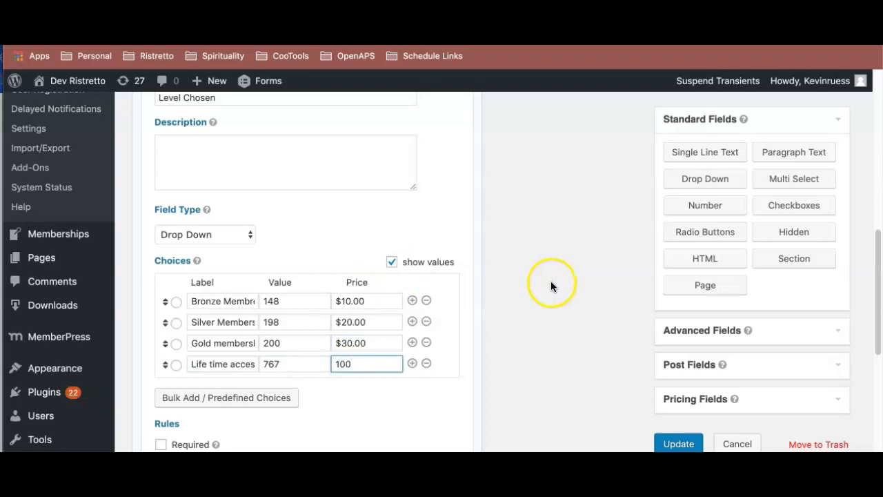
- Check the Level Chosen product's choice values and its dynamic population parameter, and save the payment form
{"action": "scroll", "coordinate": [550, 281], "scroll_direction": "down", "scroll_amount": 4}
{"action": "scroll", "coordinate": [283, 217], "scroll_direction": "up", "scroll_amount": 2}
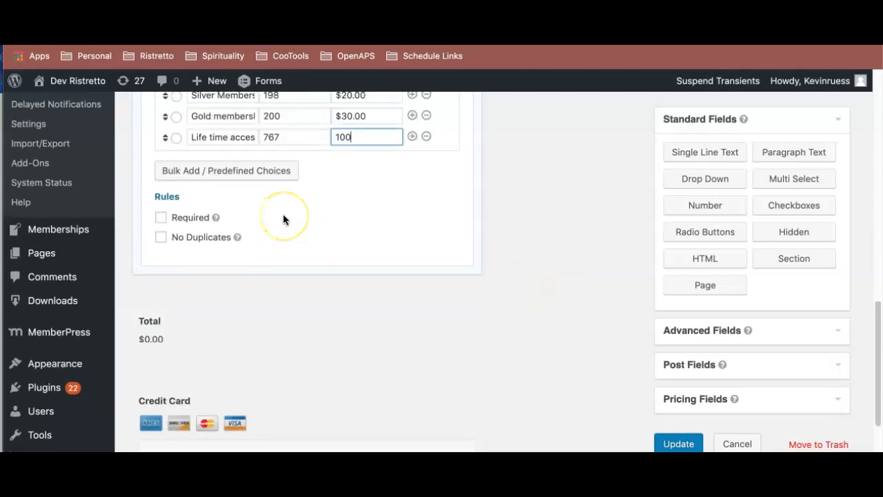
{"action": "left_click", "coordinate": [267, 152]}
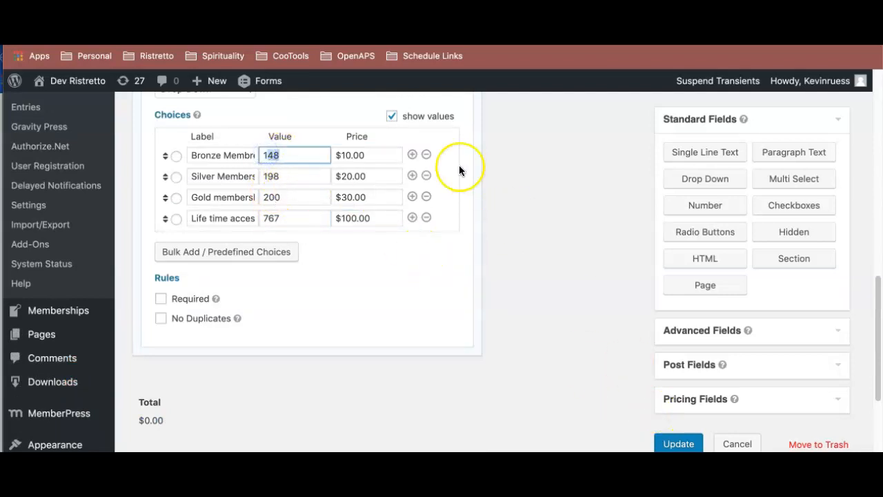
{"action": "scroll", "coordinate": [369, 147], "scroll_direction": "up", "scroll_amount": 3}
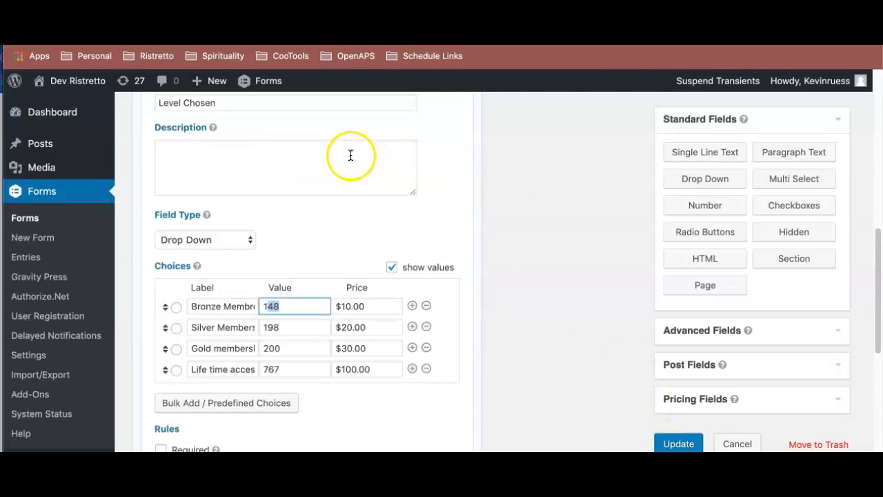
{"action": "scroll", "coordinate": [351, 156], "scroll_direction": "up", "scroll_amount": 2}
{"action": "left_click", "coordinate": [335, 182]}
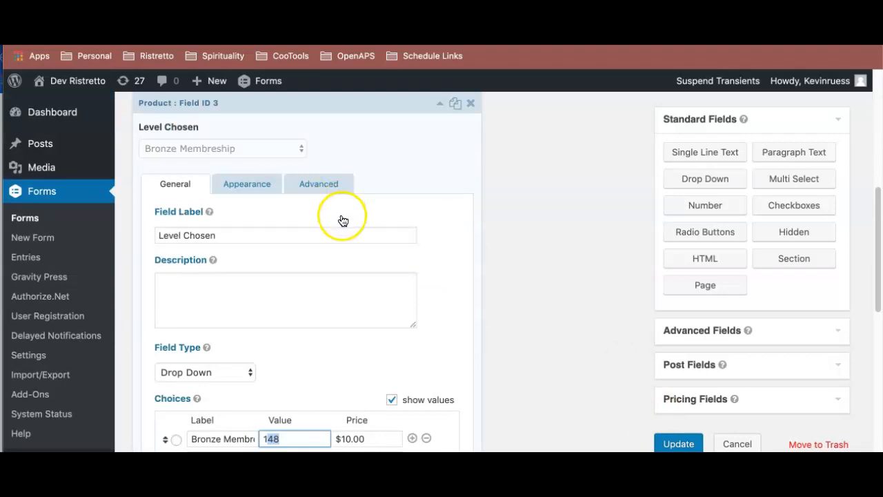
{"action": "scroll", "coordinate": [379, 258], "scroll_direction": "down", "scroll_amount": 3}
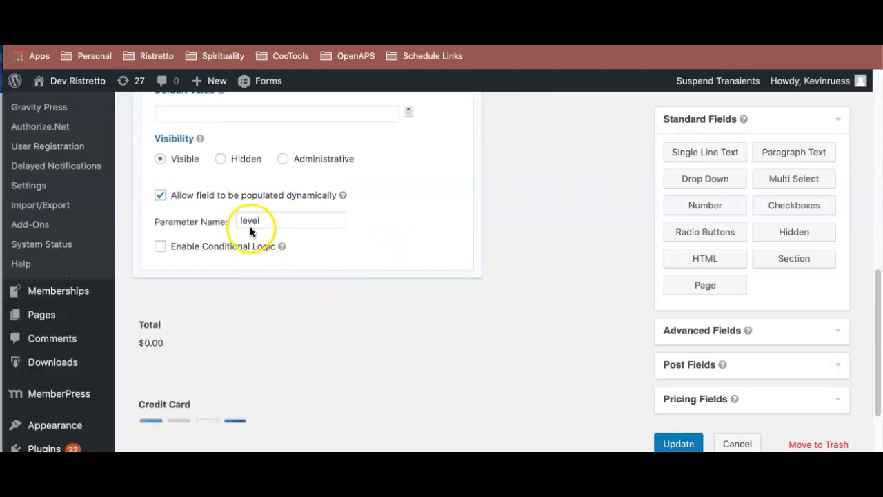
{"action": "left_click", "coordinate": [682, 445]}
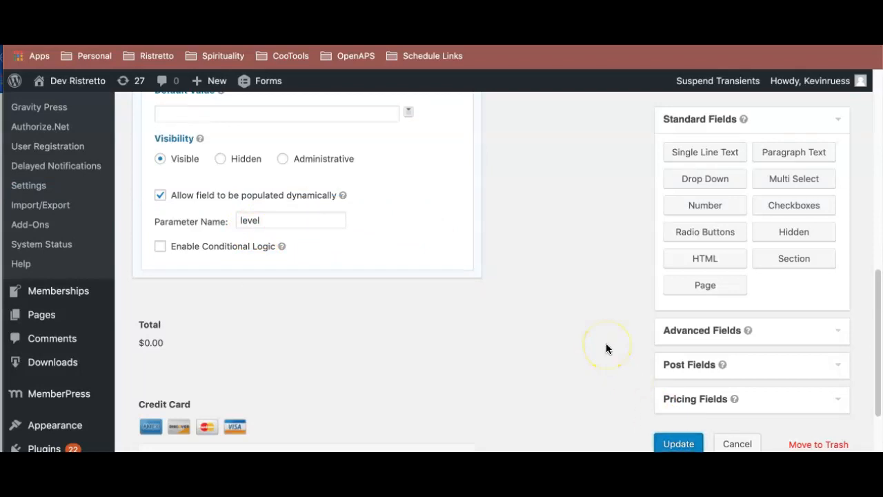
- Start a new Gravity Press feed for the payment form
{"action": "scroll", "coordinate": [331, 299], "scroll_direction": "up", "scroll_amount": 10}
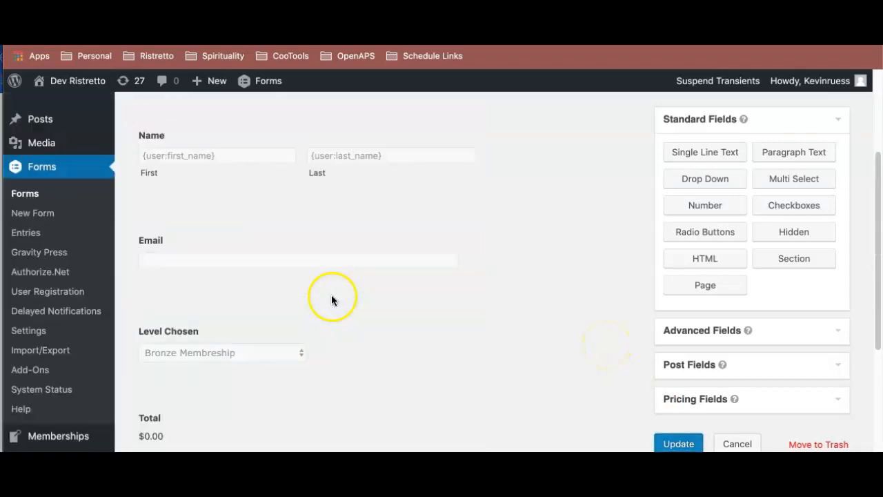
{"action": "mouse_move", "coordinate": [235, 241]}
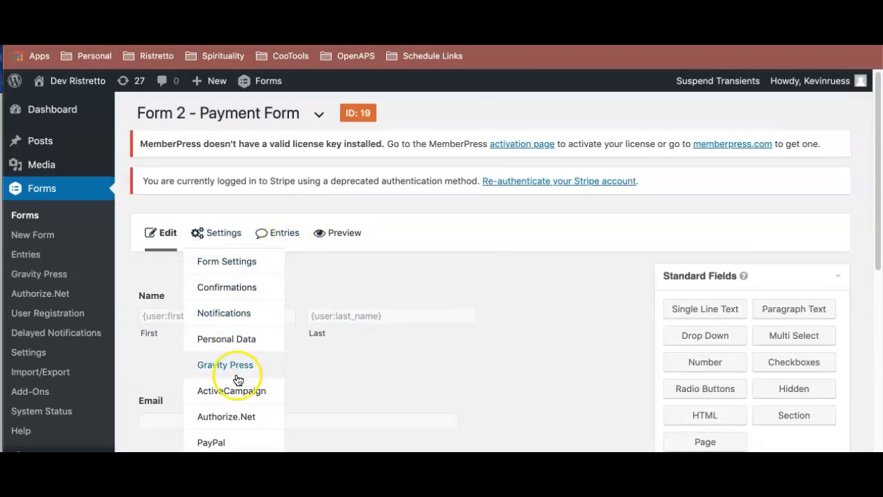
{"action": "scroll", "coordinate": [231, 373], "scroll_direction": "down", "scroll_amount": 3}
{"action": "left_click", "coordinate": [228, 283]}
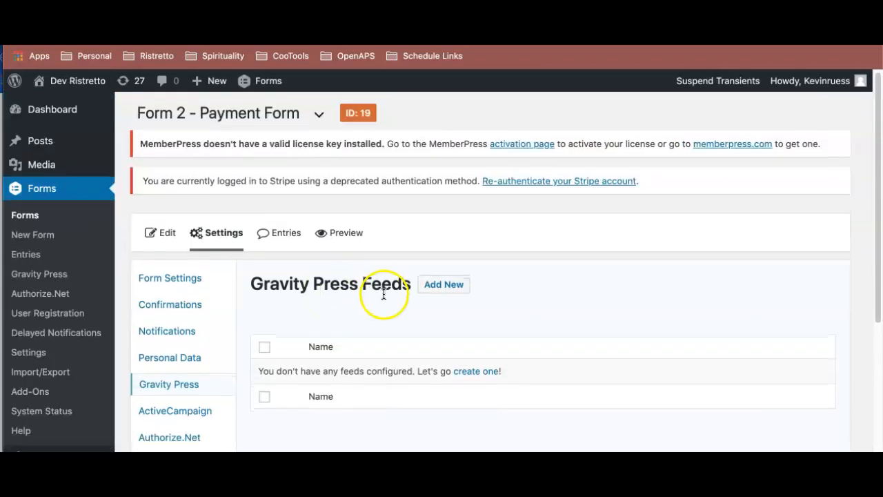
{"action": "scroll", "coordinate": [414, 269], "scroll_direction": "down", "scroll_amount": 1}
{"action": "left_click", "coordinate": [447, 264]}
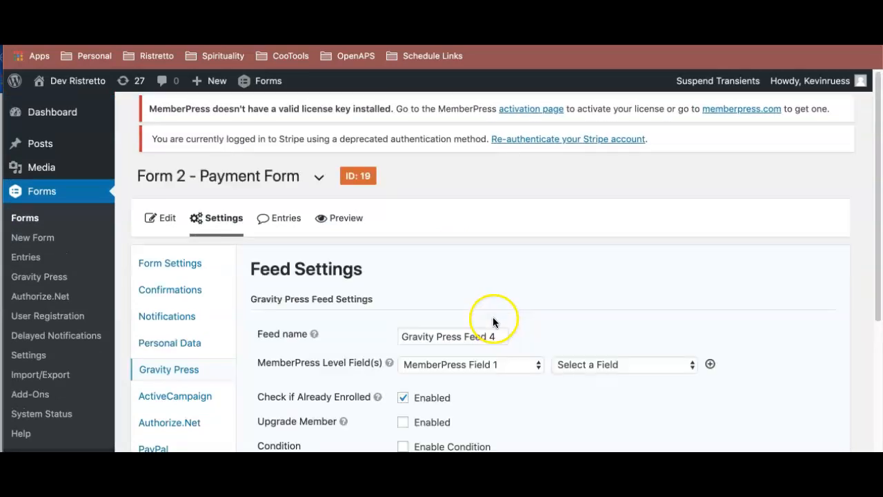
- Map MemberPress Field 1 to the Level Chosen field in the Gravity Press feed and save the feed settings
{"action": "scroll", "coordinate": [493, 317], "scroll_direction": "down", "scroll_amount": 3}
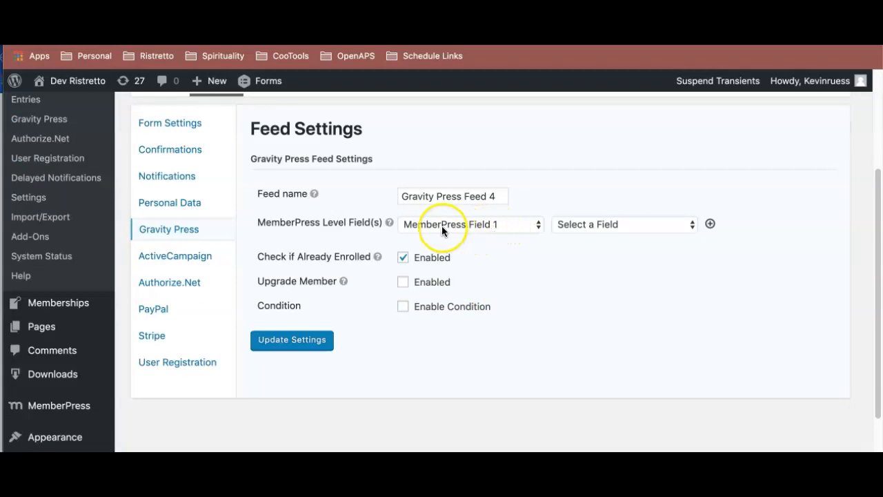
{"action": "left_click", "coordinate": [594, 224]}
{"action": "left_click", "coordinate": [615, 397]}
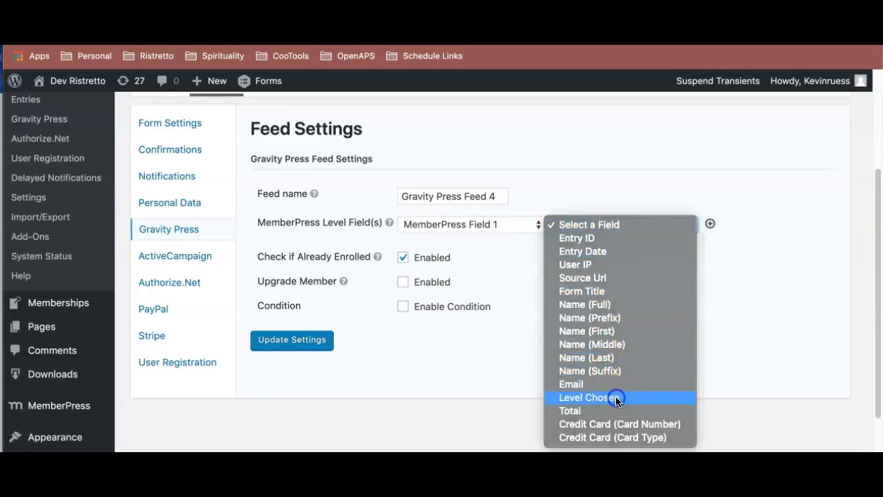
{"action": "left_click", "coordinate": [286, 340]}
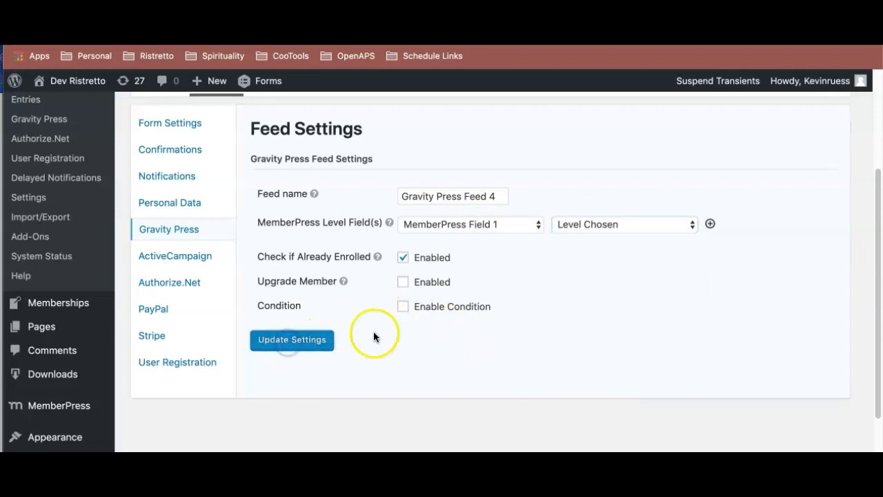
{"action": "scroll", "coordinate": [375, 337], "scroll_direction": "down", "scroll_amount": 5}
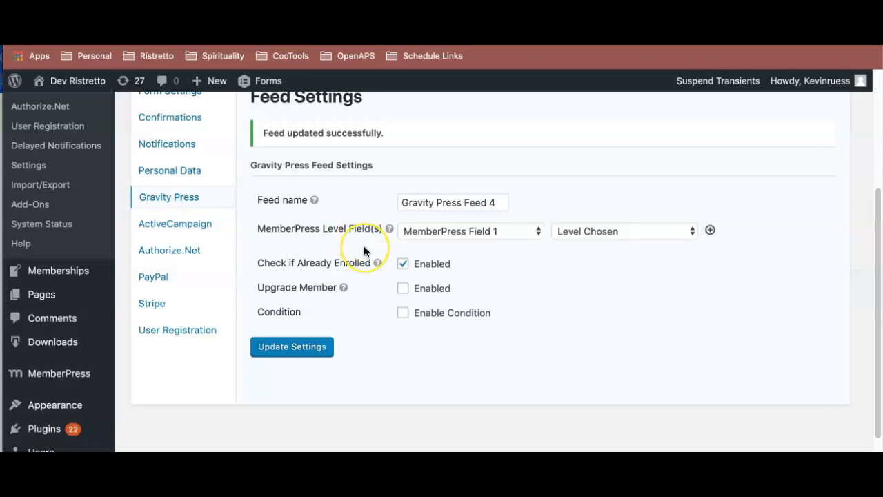
{"action": "scroll", "coordinate": [364, 246], "scroll_direction": "up", "scroll_amount": 2}
{"action": "scroll", "coordinate": [331, 207], "scroll_direction": "up", "scroll_amount": 4}
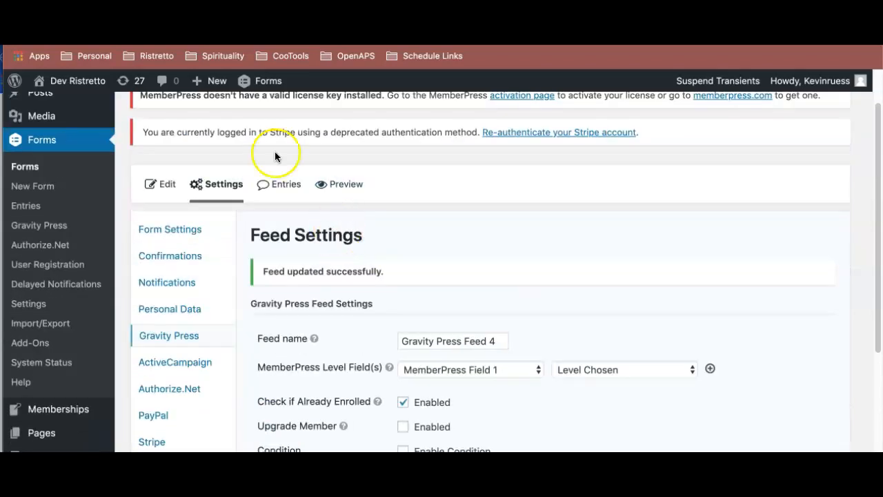
{"action": "scroll", "coordinate": [256, 152], "scroll_direction": "up", "scroll_amount": 2}
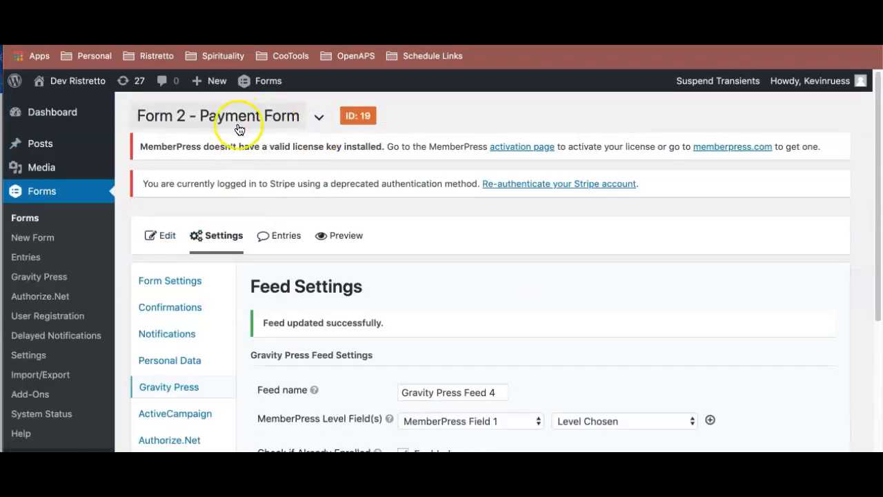
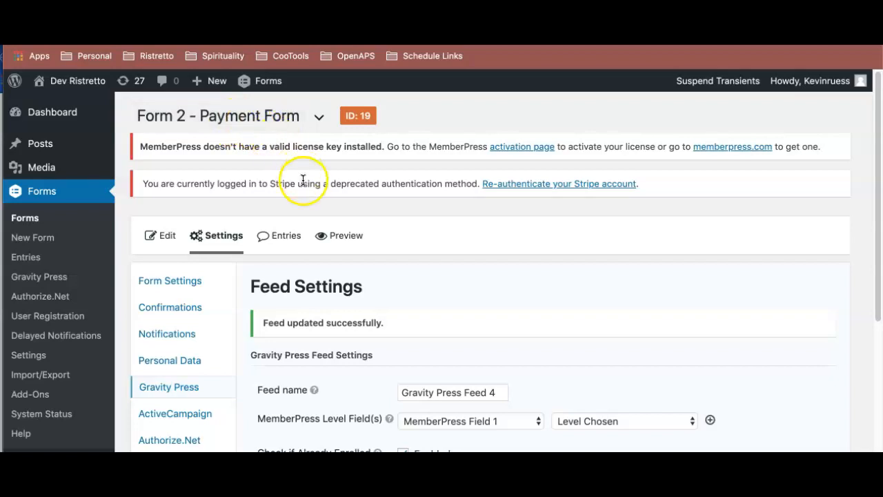
- Review the payment form's Gravity Press feed settings and switch to the settings of Form 1 - User Registration
{"action": "scroll", "coordinate": [390, 228], "scroll_direction": "down", "scroll_amount": 5}
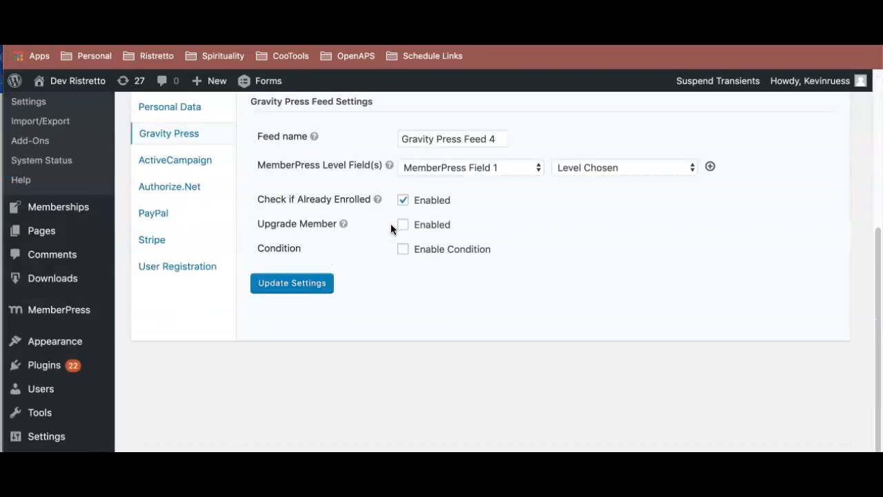
{"action": "scroll", "coordinate": [391, 228], "scroll_direction": "up", "scroll_amount": 4}
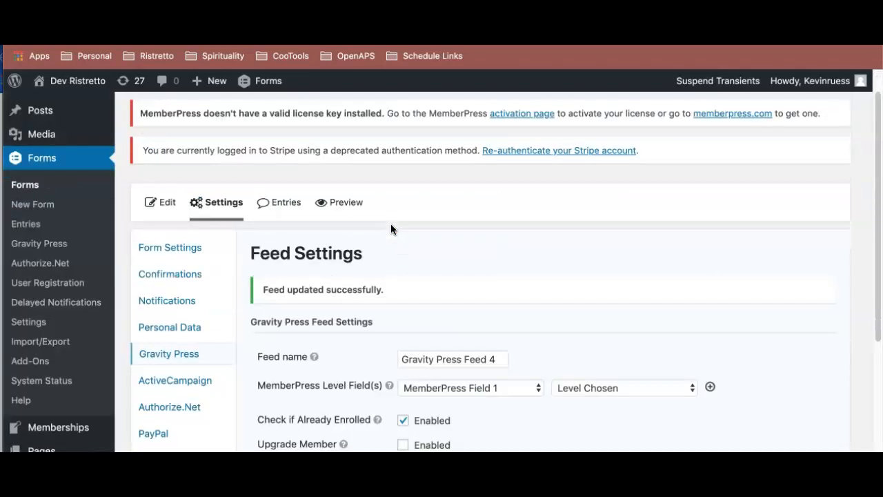
{"action": "scroll", "coordinate": [391, 229], "scroll_direction": "up", "scroll_amount": 1}
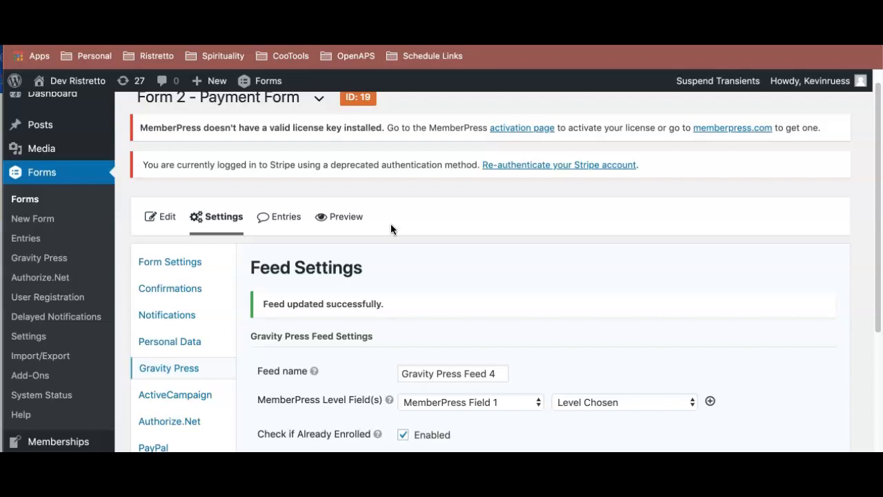
{"action": "scroll", "coordinate": [392, 231], "scroll_direction": "up", "scroll_amount": 1}
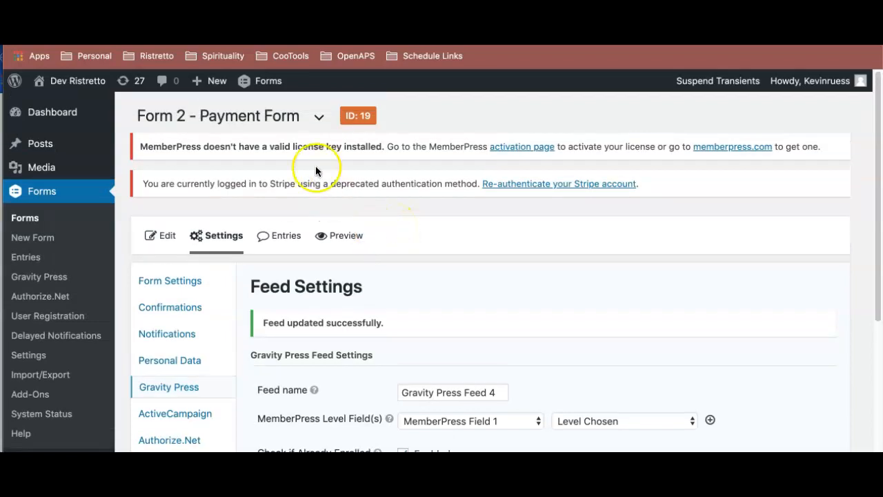
{"action": "left_click", "coordinate": [319, 117]}
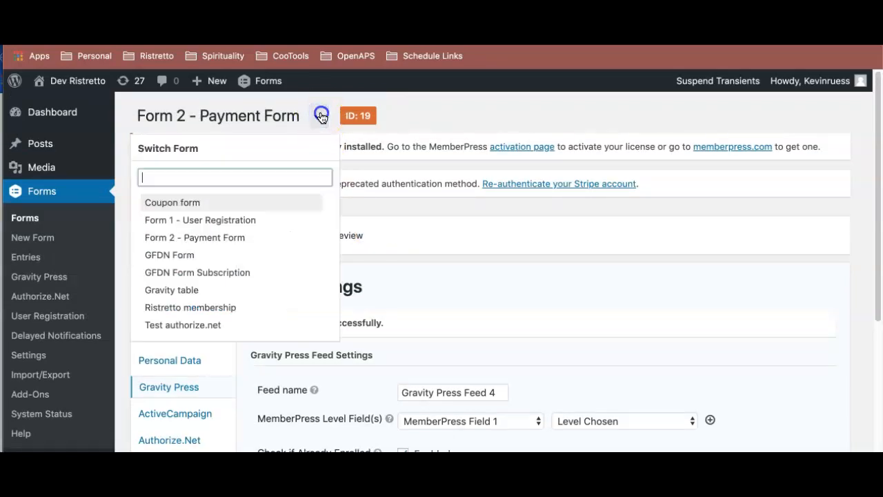
{"action": "left_click", "coordinate": [251, 225]}
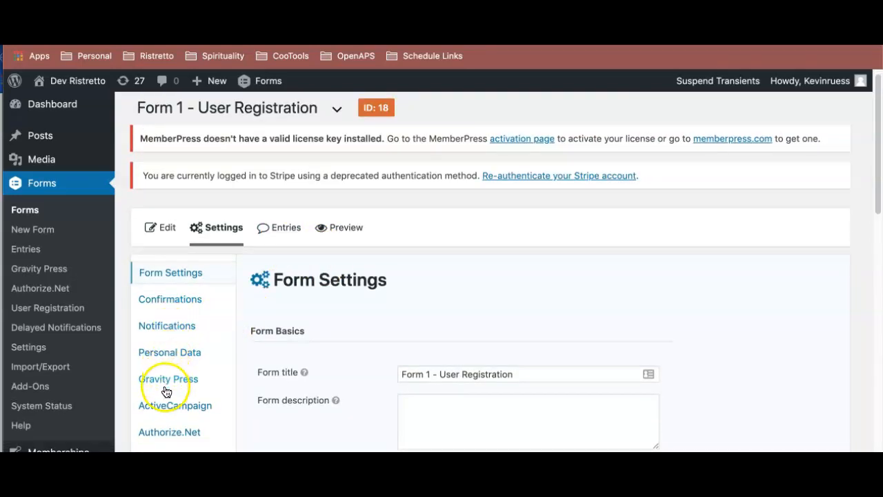
- Open the Default Confirmation of the user registration form for editing
{"action": "scroll", "coordinate": [296, 269], "scroll_direction": "down", "scroll_amount": 3}
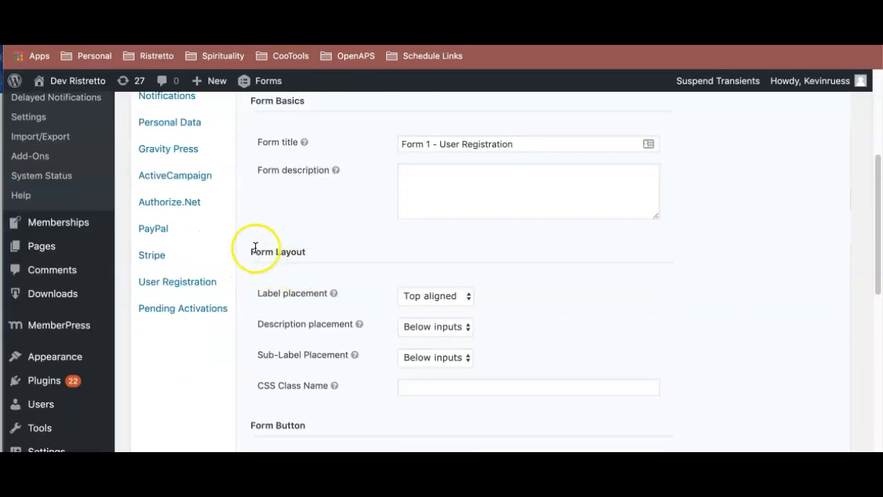
{"action": "scroll", "coordinate": [255, 247], "scroll_direction": "up", "scroll_amount": 1}
{"action": "left_click", "coordinate": [180, 171]}
{"action": "scroll", "coordinate": [373, 200], "scroll_direction": "down", "scroll_amount": 1}
{"action": "mouse_move", "coordinate": [412, 257]}
{"action": "left_click", "coordinate": [303, 286]}
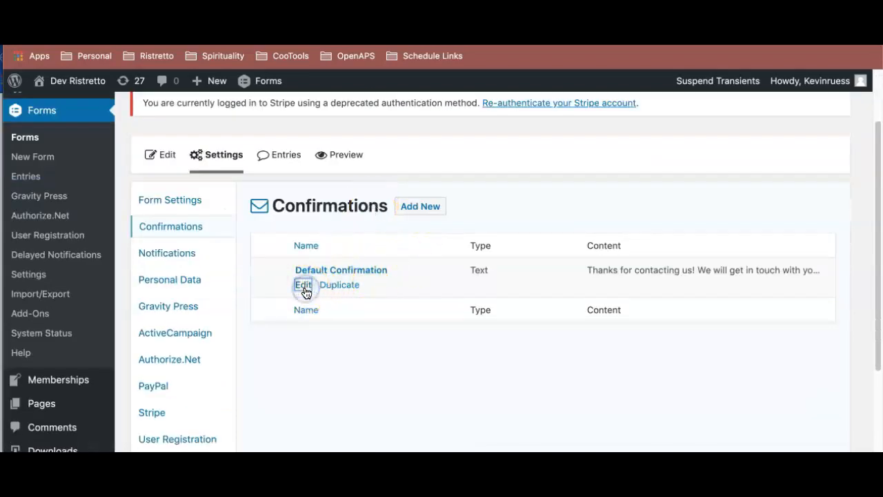
- Set the confirmation type to Page and choose 2 Part Registration Example - P2 as its page
{"action": "scroll", "coordinate": [405, 285], "scroll_direction": "down", "scroll_amount": 3}
{"action": "scroll", "coordinate": [528, 170], "scroll_direction": "up", "scroll_amount": 1}
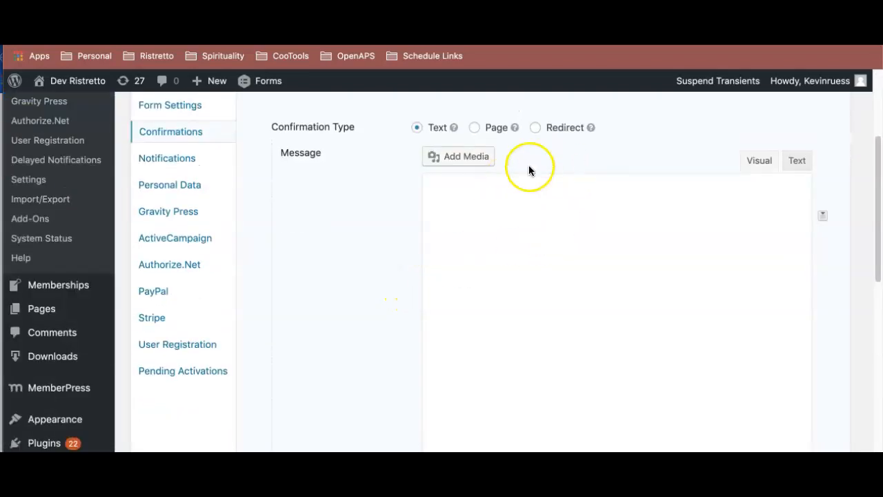
{"action": "left_click", "coordinate": [535, 128]}
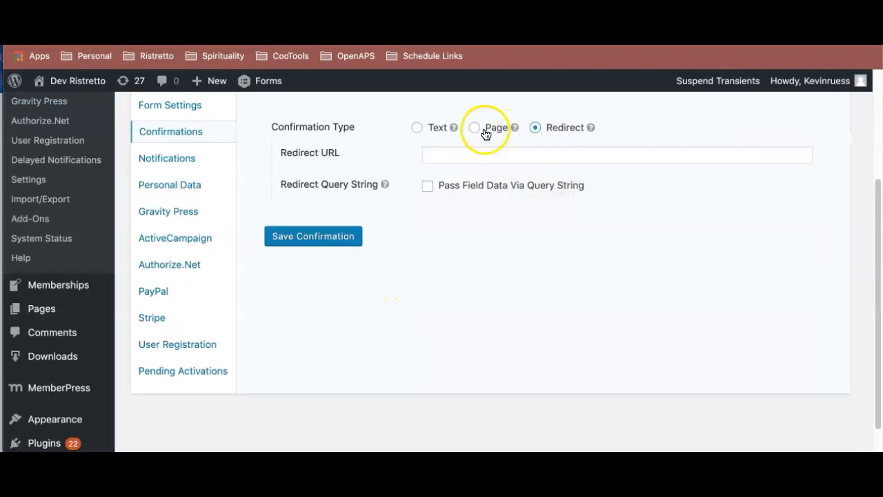
{"action": "left_click", "coordinate": [492, 158]}
{"action": "left_click", "coordinate": [495, 131]}
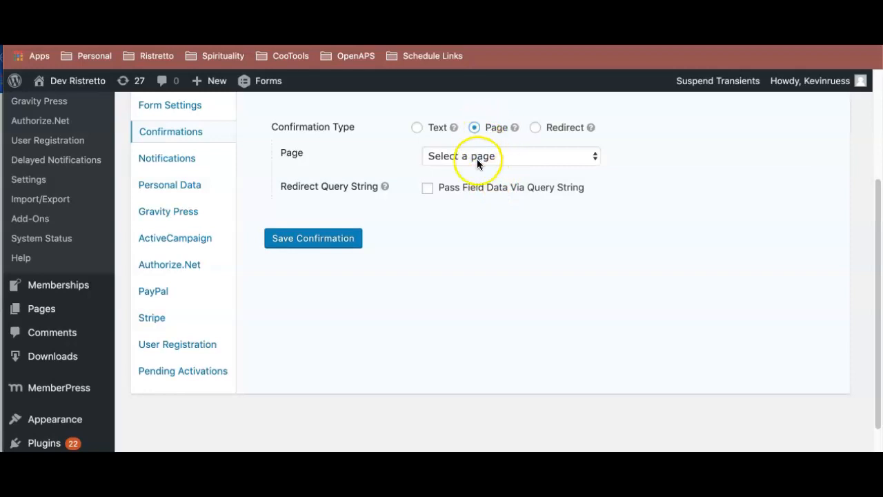
{"action": "left_click", "coordinate": [478, 163]}
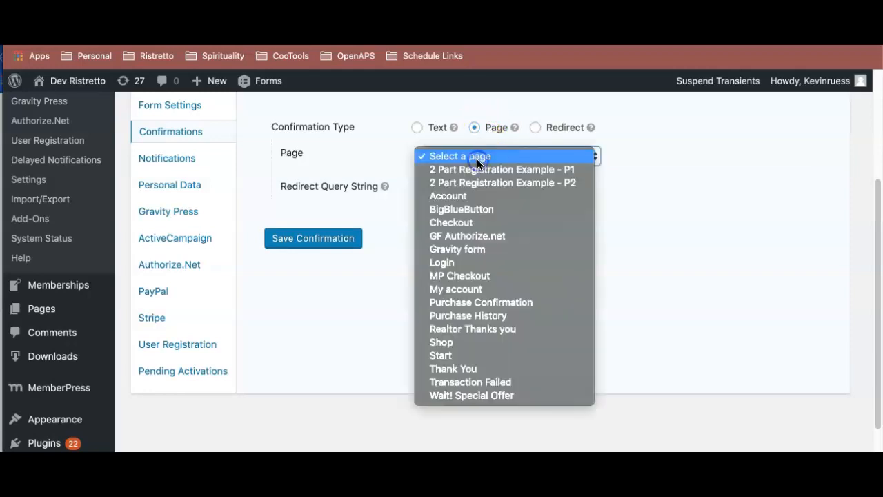
{"action": "left_click", "coordinate": [483, 187]}
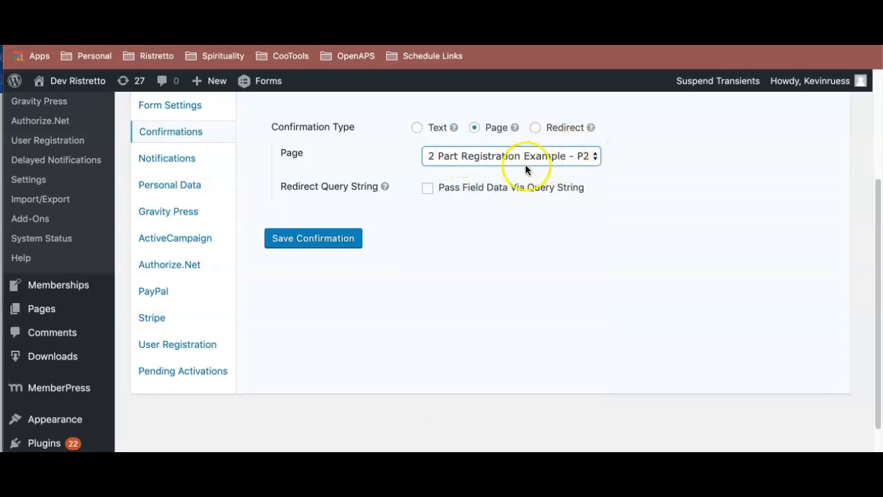
- Enable passing field data via query string and enter level={Choose Level:3} using the Choose Level merge tag
{"action": "left_click", "coordinate": [470, 196]}
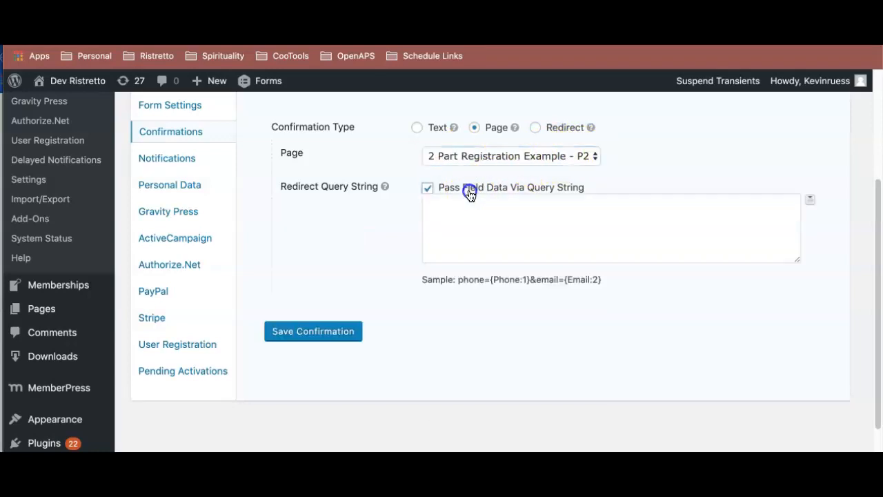
{"action": "left_click", "coordinate": [529, 214]}
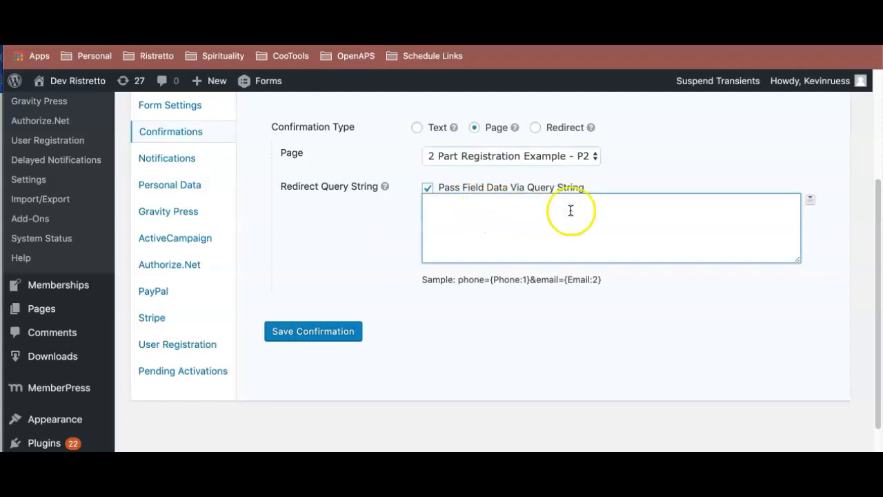
{"action": "left_click", "coordinate": [811, 199]}
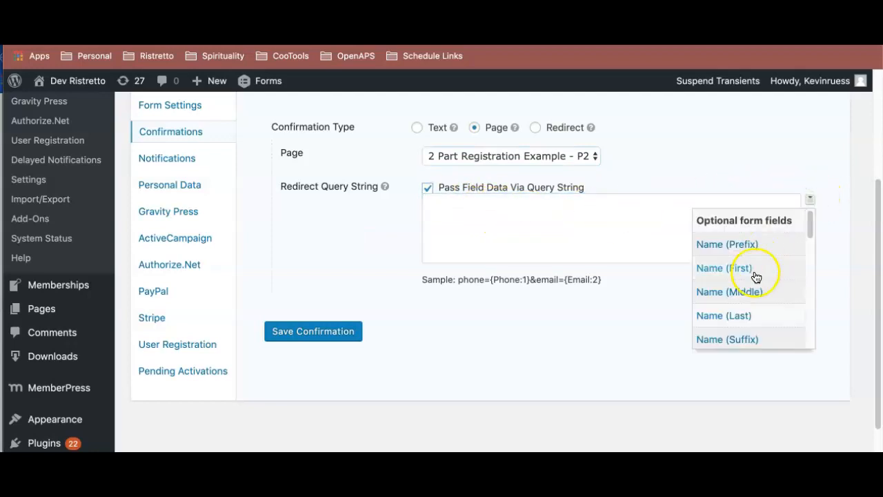
{"action": "scroll", "coordinate": [755, 276], "scroll_direction": "down", "scroll_amount": 10}
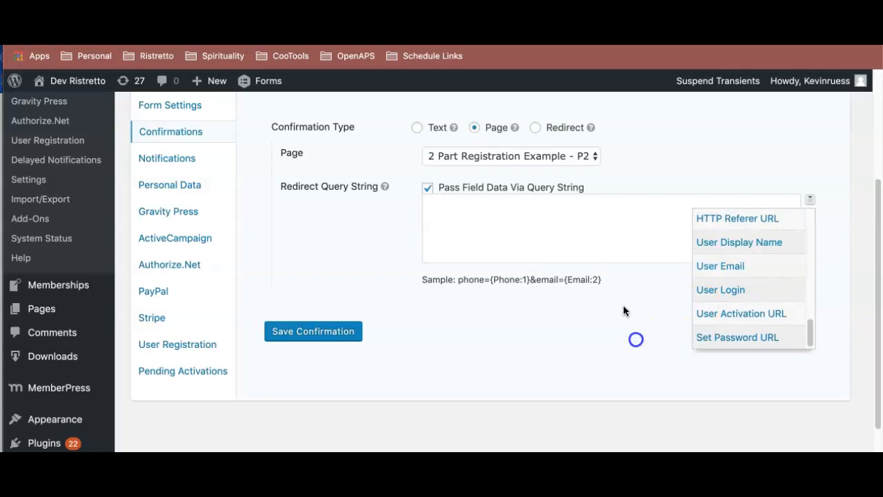
{"action": "left_click", "coordinate": [602, 244]}
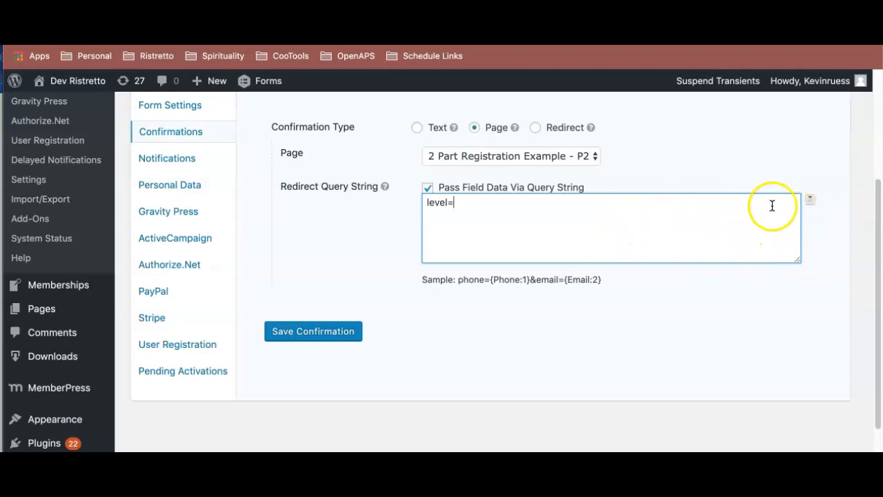
{"action": "left_click", "coordinate": [811, 200]}
{"action": "scroll", "coordinate": [773, 248], "scroll_direction": "down", "scroll_amount": 5}
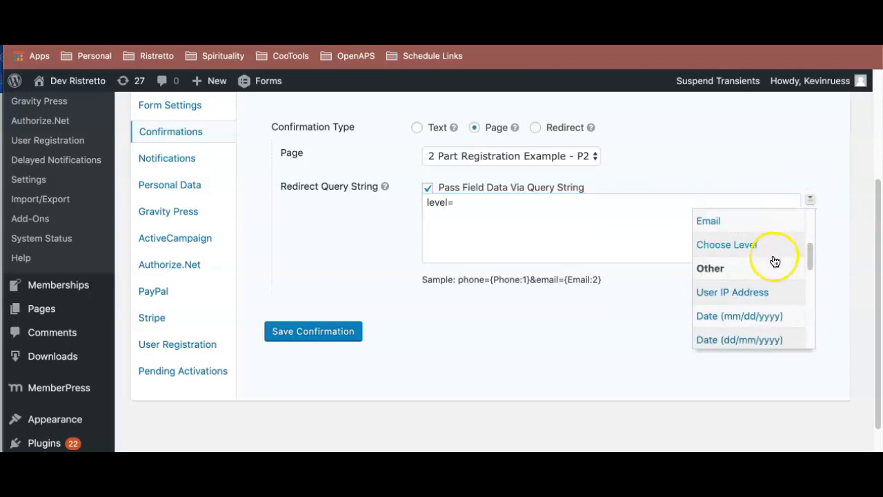
{"action": "left_click", "coordinate": [750, 248]}
{"action": "left_click", "coordinate": [619, 211]}
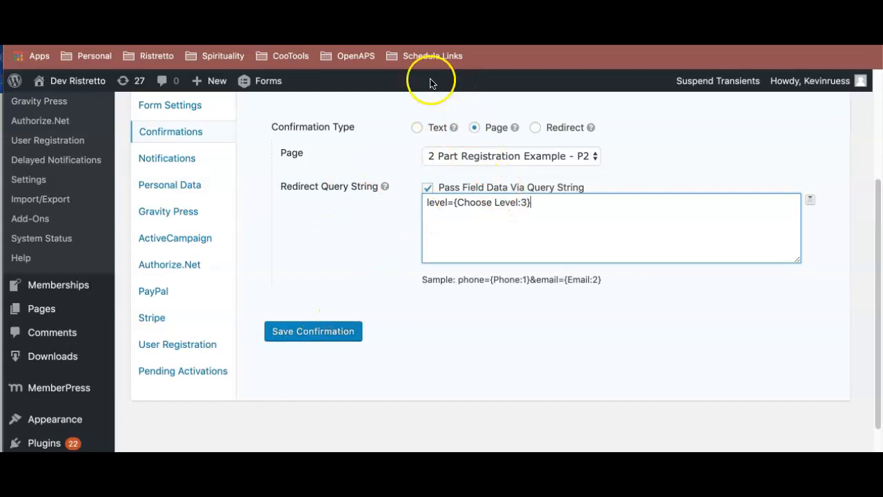
- Open Form 1 - User Registration in a separate tab and check the values of the level field's choices
{"action": "scroll", "coordinate": [153, 153], "scroll_direction": "up", "scroll_amount": 3}
{"action": "right_click", "coordinate": [39, 168]}
{"action": "left_click", "coordinate": [104, 172]}
{"action": "key", "text": "ctrl+Tab"}
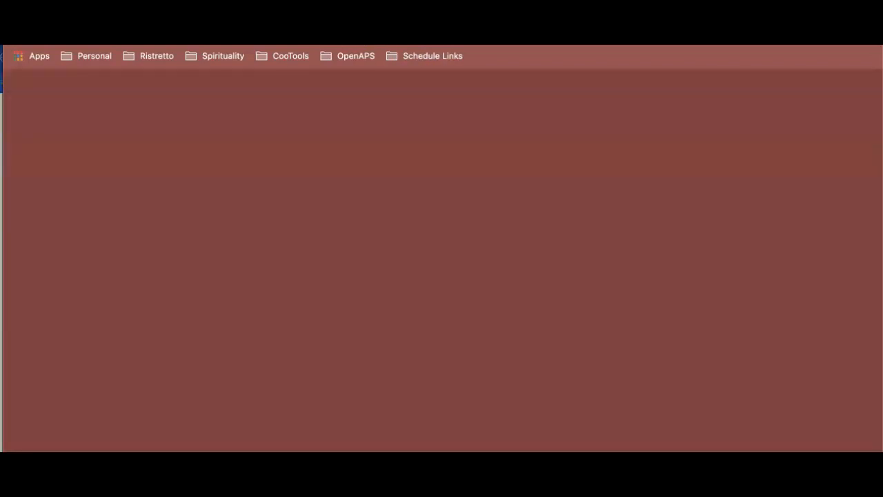
{"action": "scroll", "coordinate": [301, 253], "scroll_direction": "down", "scroll_amount": 3}
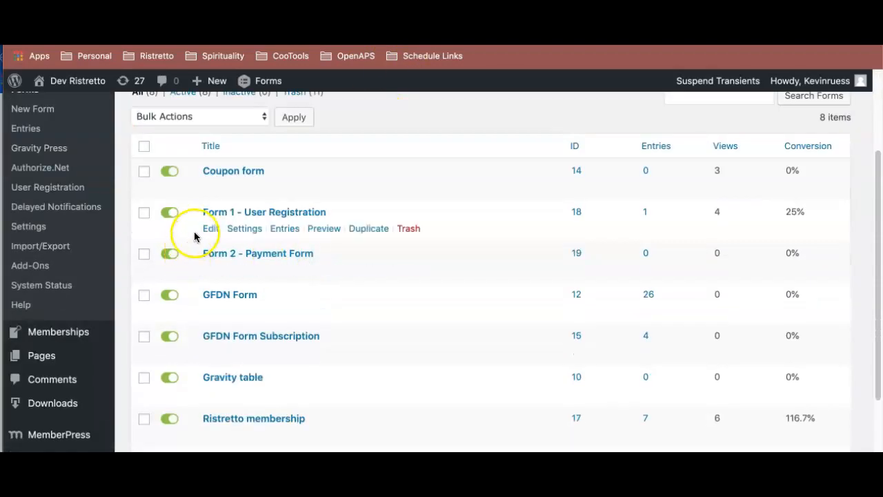
{"action": "left_click", "coordinate": [210, 231]}
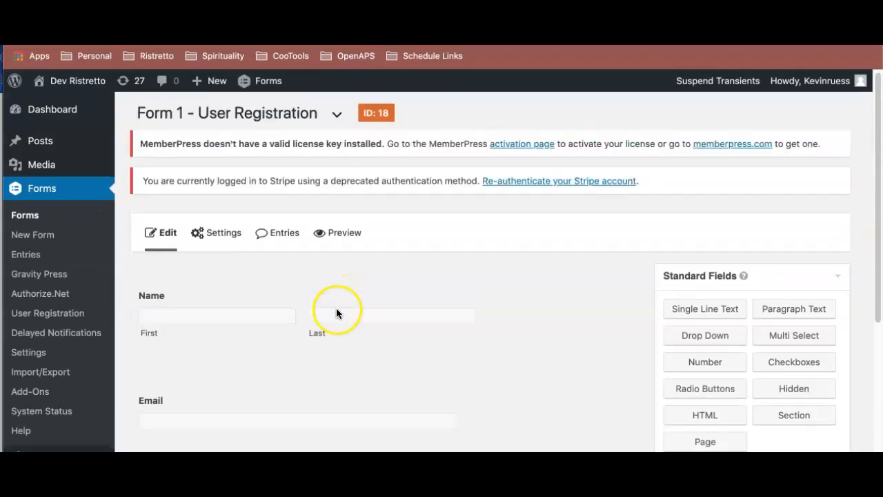
{"action": "scroll", "coordinate": [318, 300], "scroll_direction": "down", "scroll_amount": 5}
{"action": "left_click", "coordinate": [342, 258]}
{"action": "scroll", "coordinate": [342, 258], "scroll_direction": "down", "scroll_amount": 5}
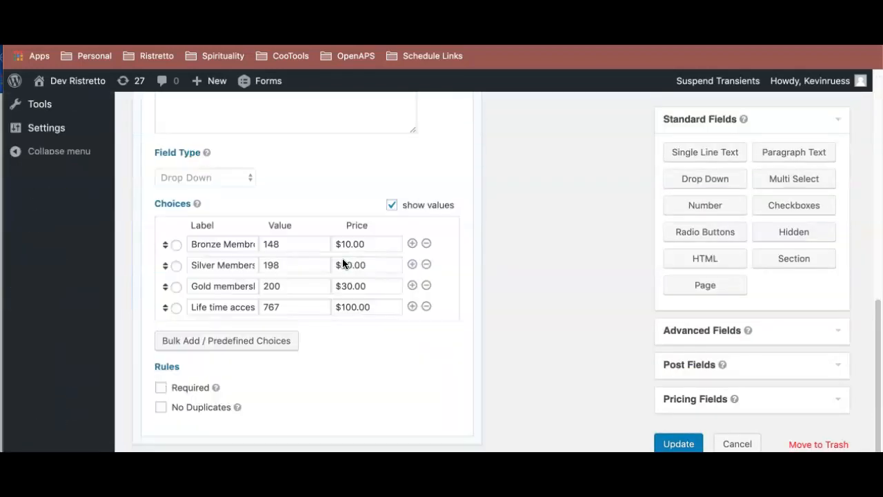
{"action": "left_click_drag", "start_coordinate": [282, 244], "coordinate": [263, 305]}
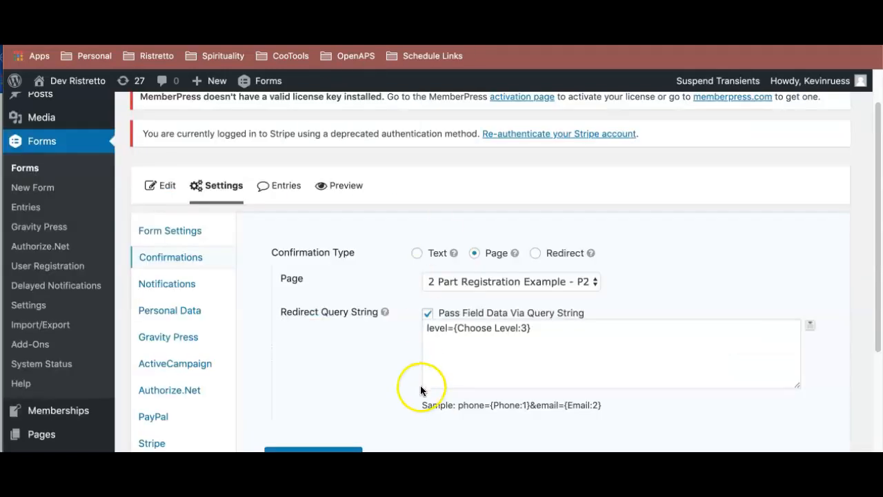
- Try replacing the level parameter name in the redirect query string with hgfjh, and undo the replacement
{"action": "scroll", "coordinate": [544, 329], "scroll_direction": "down", "scroll_amount": 2}
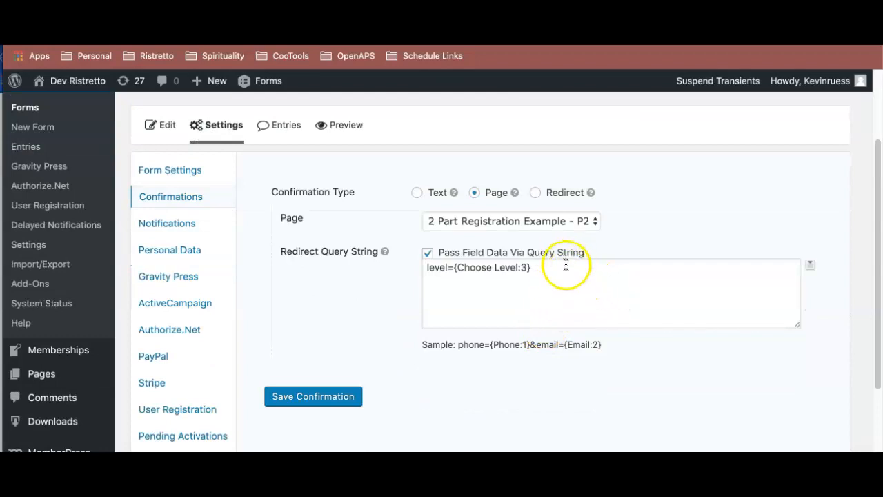
{"action": "left_click_drag", "start_coordinate": [551, 270], "coordinate": [428, 265]}
{"action": "left_click_drag", "start_coordinate": [534, 267], "coordinate": [429, 271]}
{"action": "double_click", "coordinate": [433, 272]}
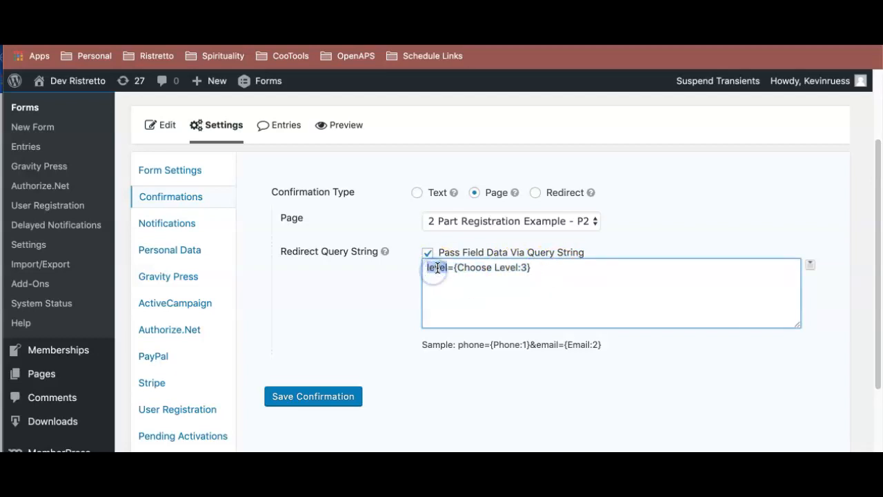
{"action": "triple_click", "coordinate": [437, 269]}
{"action": "left_click", "coordinate": [439, 273]}
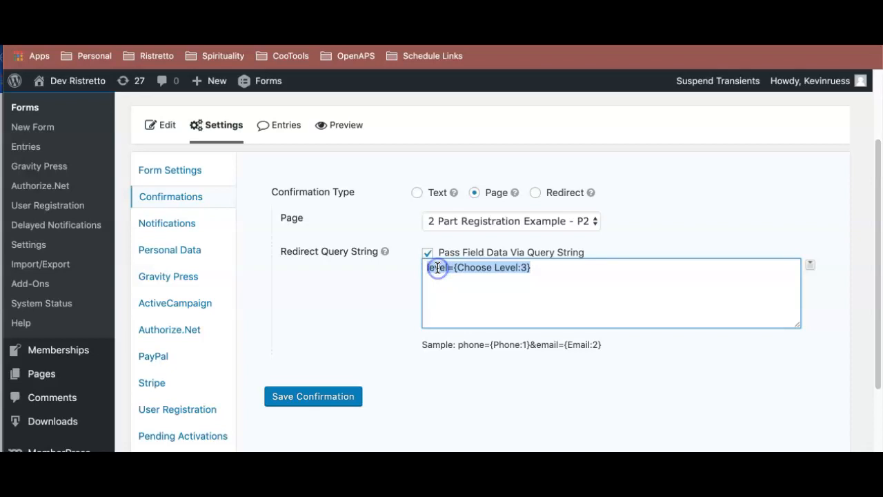
{"action": "double_click", "coordinate": [439, 269]}
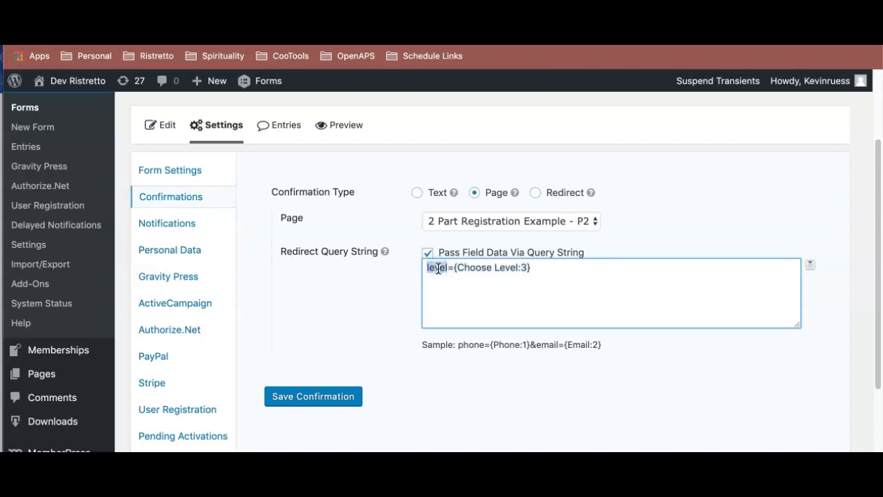
{"action": "type", "text": "hgfjh"}
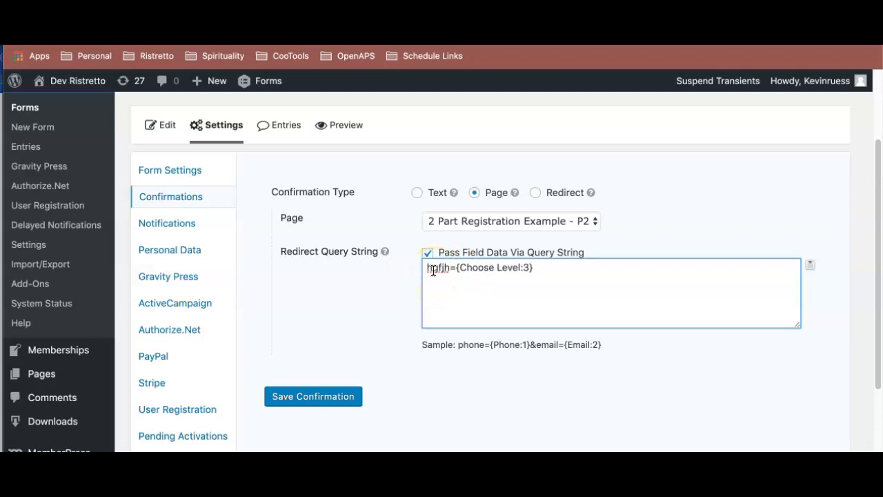
{"action": "key", "text": "ctrl+z"}
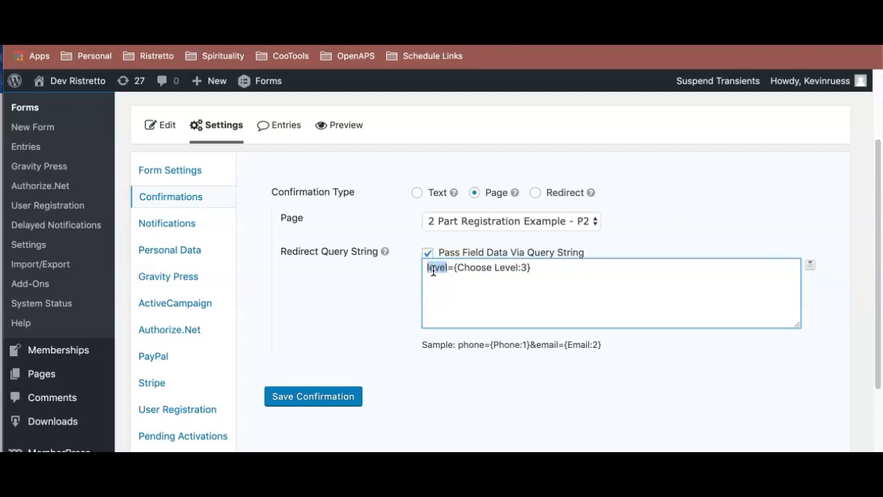
- Save the user registration form's confirmation and review its saved page and query string settings
{"action": "left_click", "coordinate": [345, 396]}
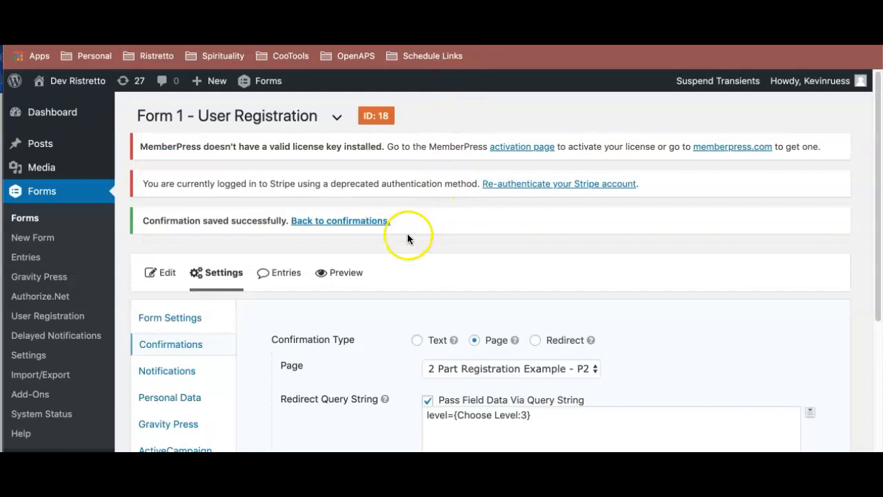
{"action": "scroll", "coordinate": [408, 238], "scroll_direction": "down", "scroll_amount": 5}
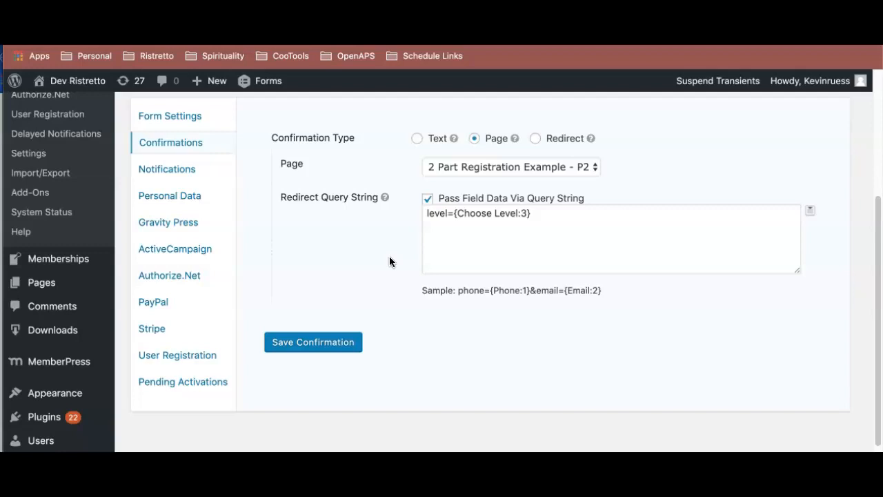
{"action": "scroll", "coordinate": [389, 263], "scroll_direction": "down", "scroll_amount": 5}
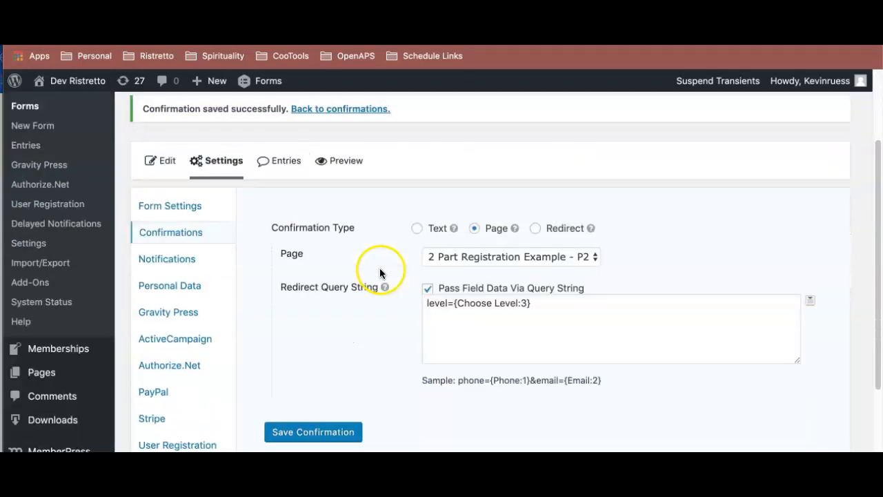
{"action": "scroll", "coordinate": [364, 198], "scroll_direction": "up", "scroll_amount": 5}
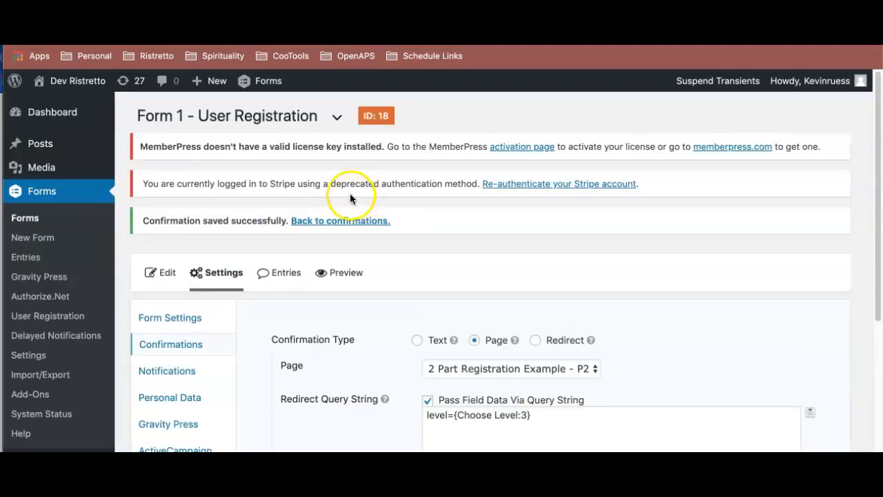
- Switch to Form 2 - Payment Form and start a new Stripe feed in its settings
{"action": "left_click", "coordinate": [337, 118]}
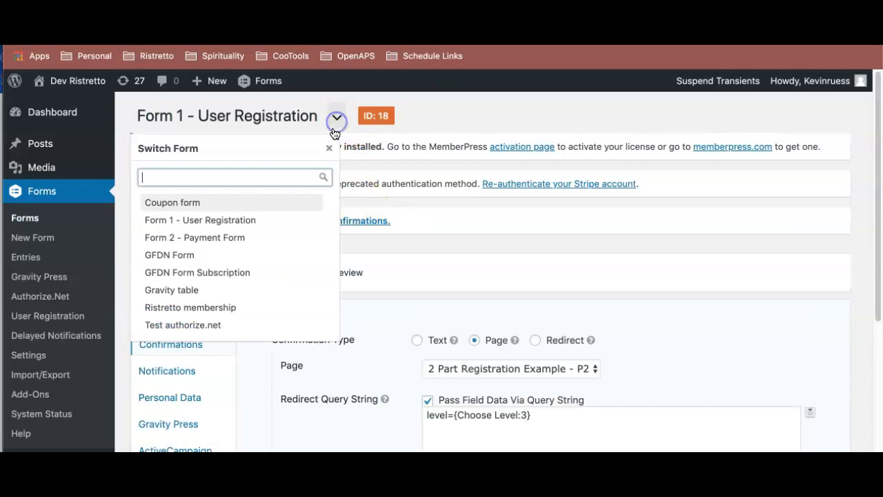
{"action": "left_click", "coordinate": [224, 237]}
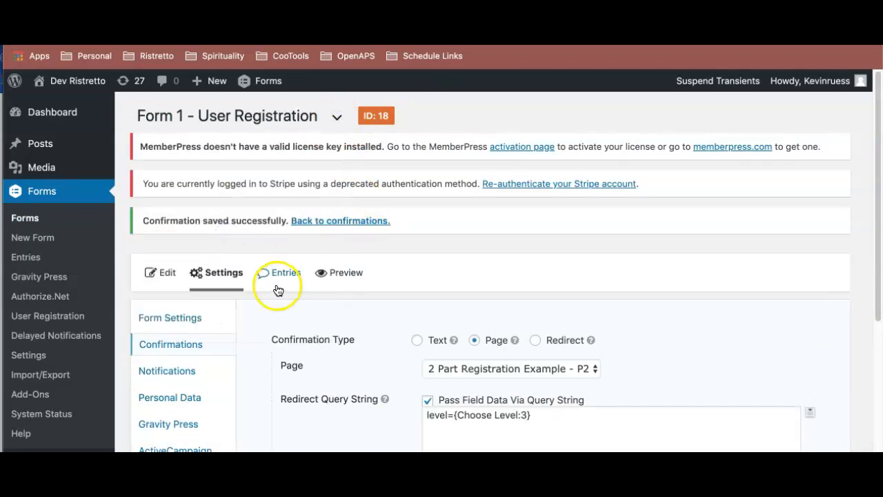
{"action": "scroll", "coordinate": [276, 290], "scroll_direction": "down", "scroll_amount": 3}
{"action": "left_click", "coordinate": [153, 388]}
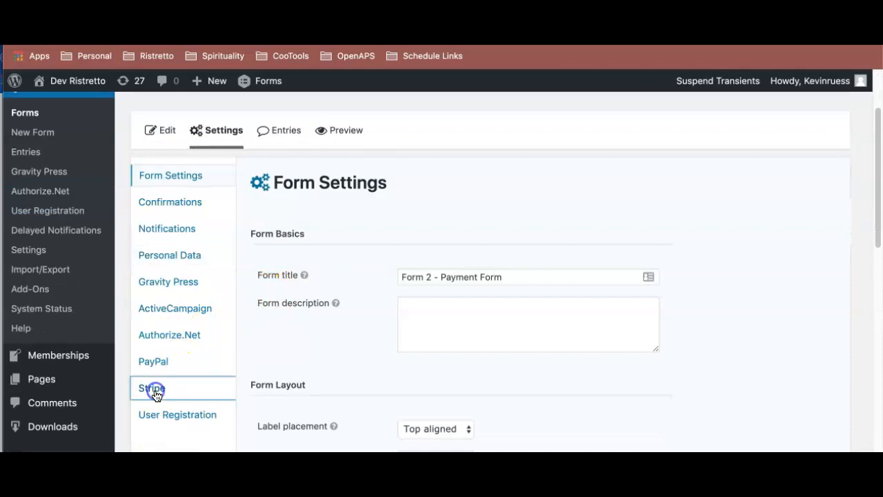
{"action": "scroll", "coordinate": [335, 291], "scroll_direction": "down", "scroll_amount": 2}
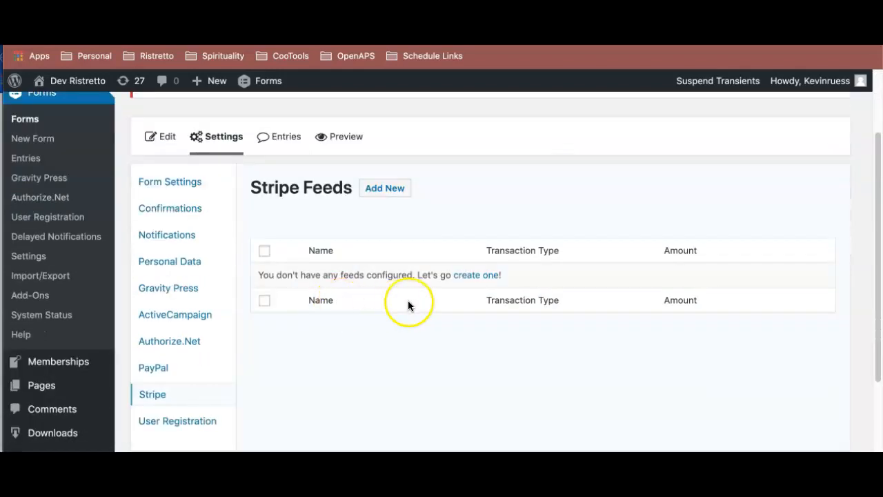
{"action": "left_click", "coordinate": [487, 280]}
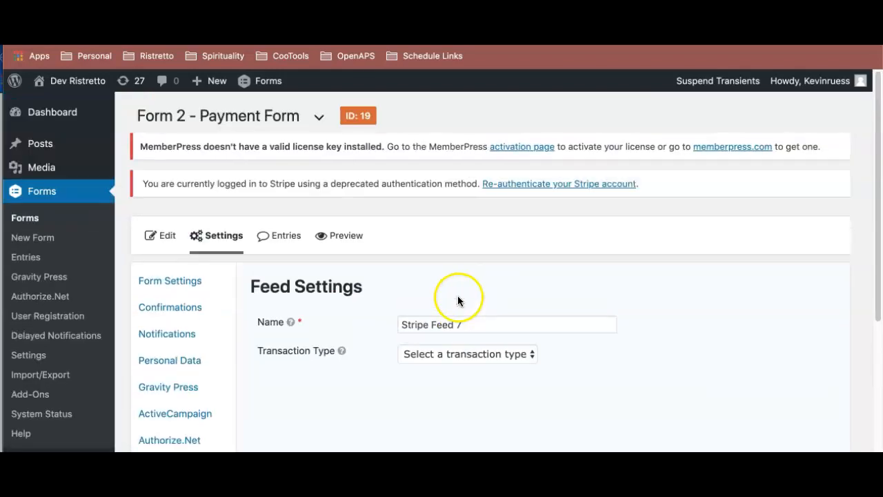
- Set the Stripe feed's transaction type to Products and Services with Form Total as the payment amount, and save the feed
{"action": "scroll", "coordinate": [457, 297], "scroll_direction": "down", "scroll_amount": 1}
{"action": "left_click", "coordinate": [472, 332]}
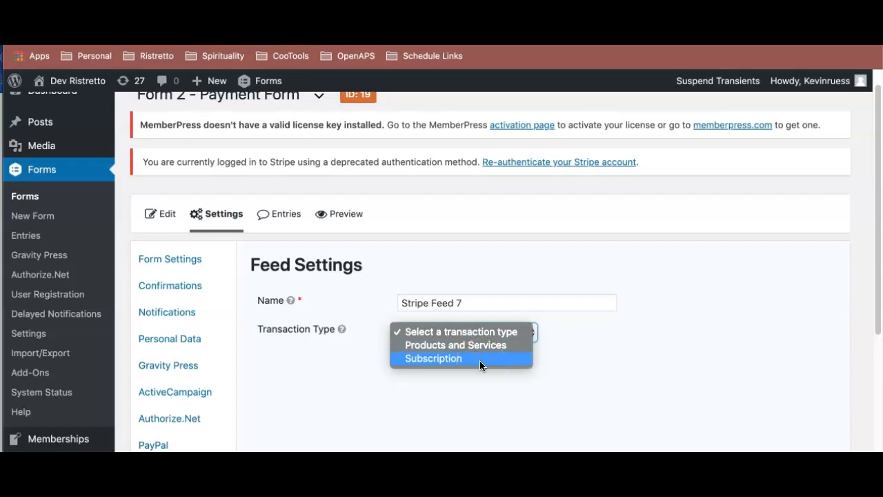
{"action": "left_click", "coordinate": [479, 347]}
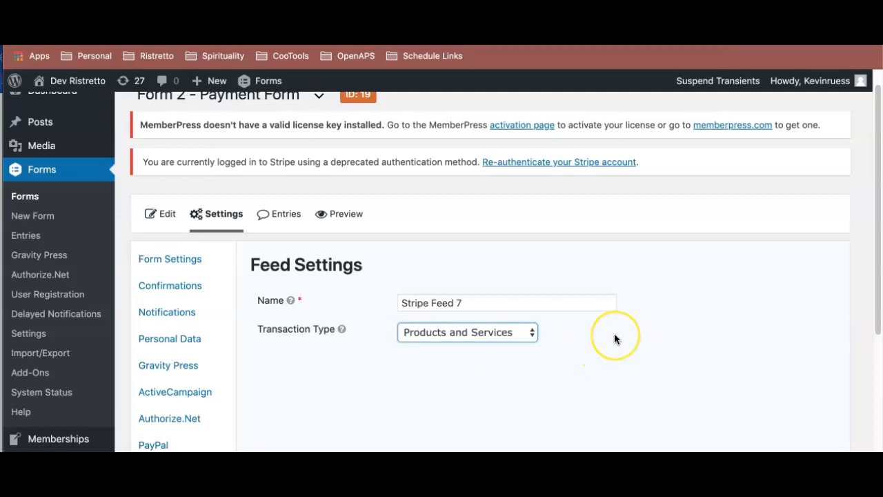
{"action": "scroll", "coordinate": [614, 334], "scroll_direction": "down", "scroll_amount": 5}
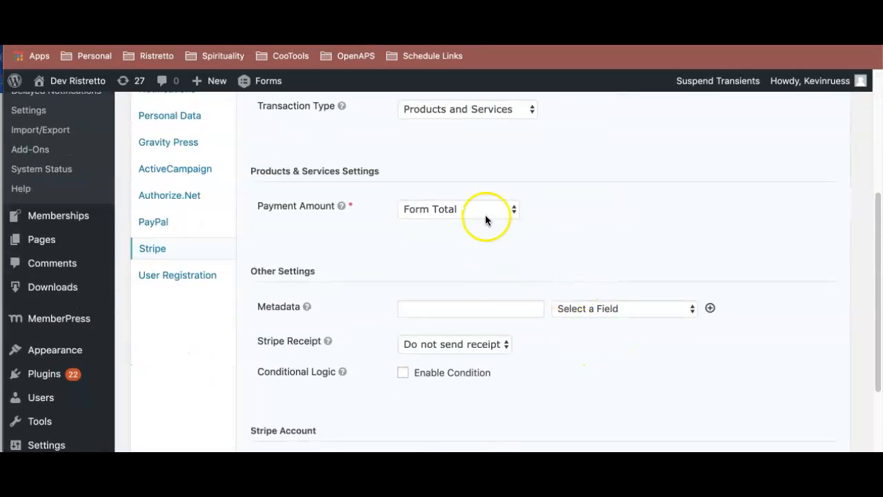
{"action": "left_click", "coordinate": [439, 208]}
{"action": "left_click", "coordinate": [444, 206]}
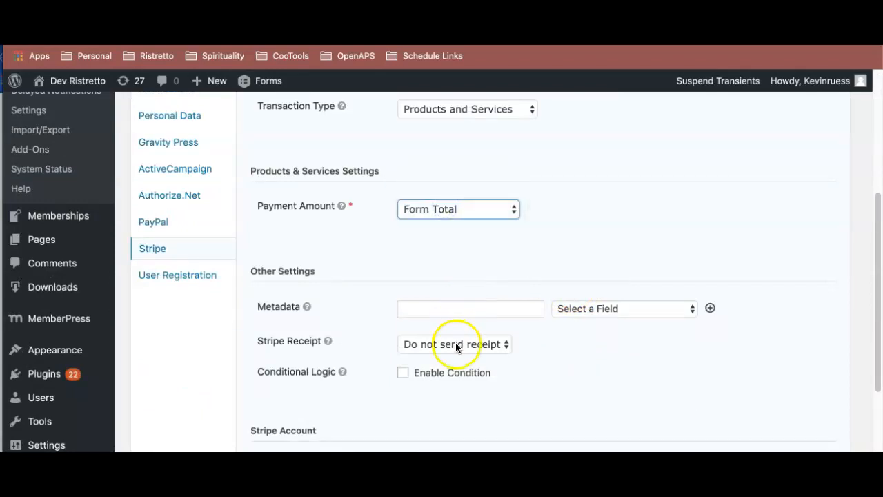
{"action": "scroll", "coordinate": [467, 347], "scroll_direction": "down", "scroll_amount": 4}
{"action": "left_click", "coordinate": [308, 373]}
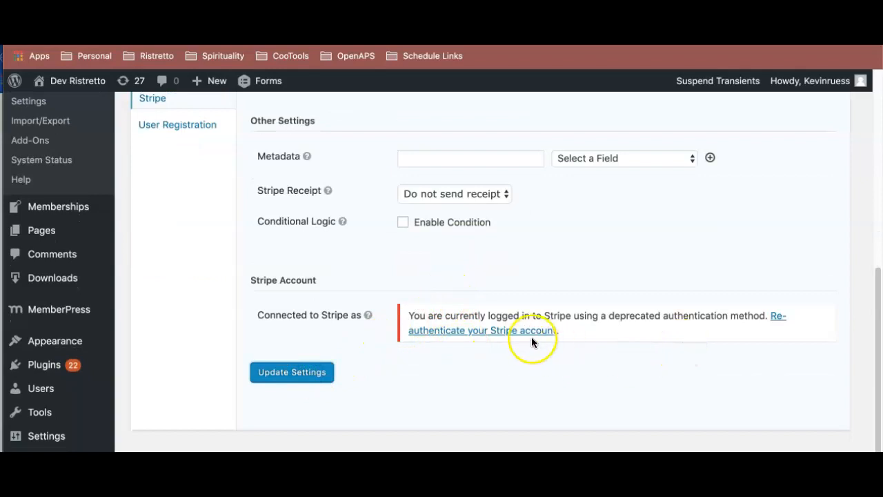
{"action": "scroll", "coordinate": [511, 348], "scroll_direction": "down", "scroll_amount": 12}
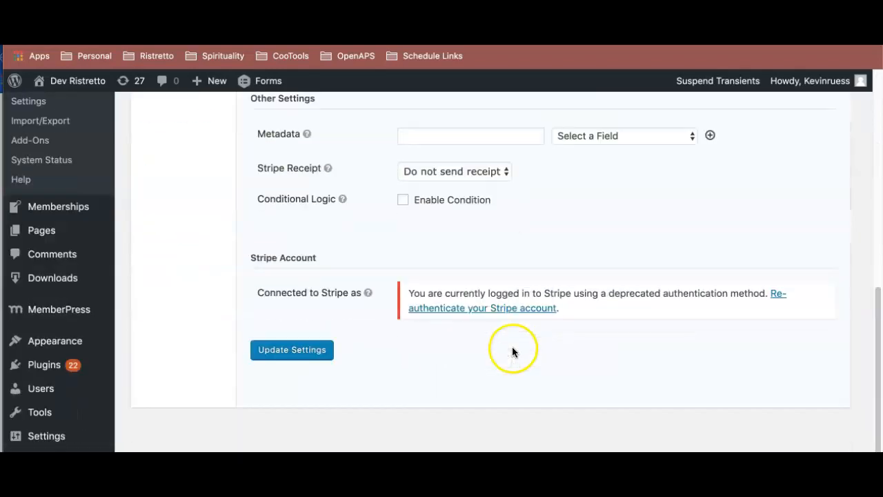
{"action": "left_click", "coordinate": [505, 315]}
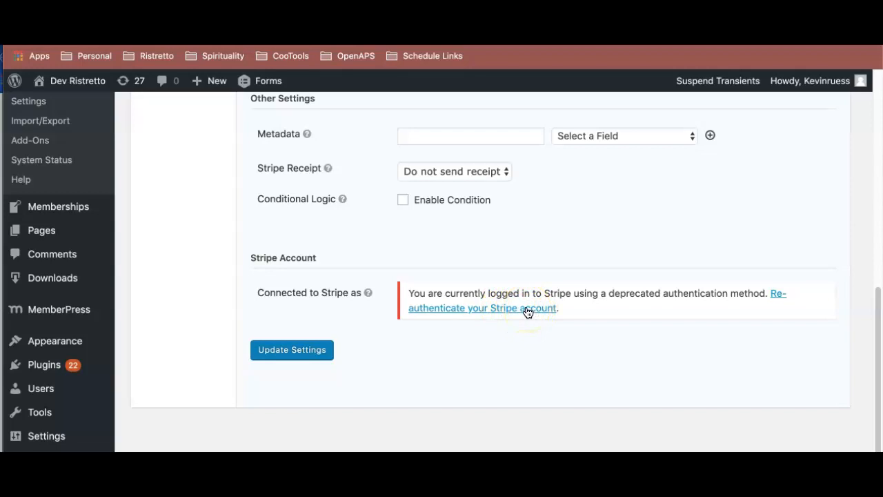
- Open dev.ristrettogroup.co/2-part-registration-example-p1 in a new incognito window
{"action": "scroll", "coordinate": [528, 313], "scroll_direction": "up", "scroll_amount": 1}
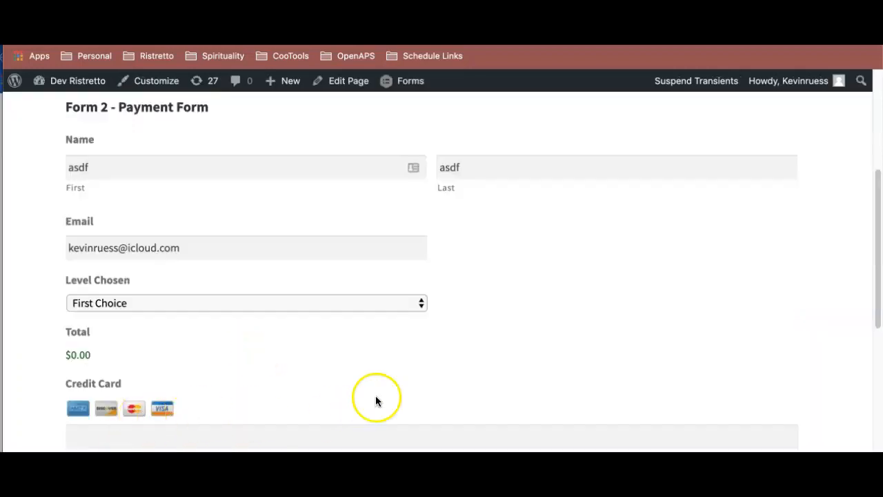
{"action": "key", "text": "super+shift+n"}
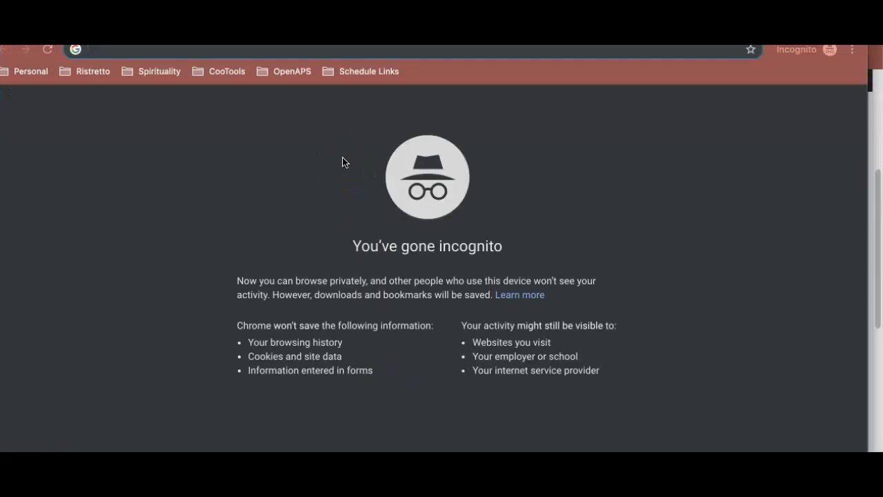
{"action": "type", "text": "https://dev.ristrettogroup.co/2-part-registration-example-p2/"}
{"action": "key", "text": "BackSpace"}
{"action": "type", "text": "1"}
{"action": "key", "text": "Left"}
{"action": "key", "text": "BackSpace"}
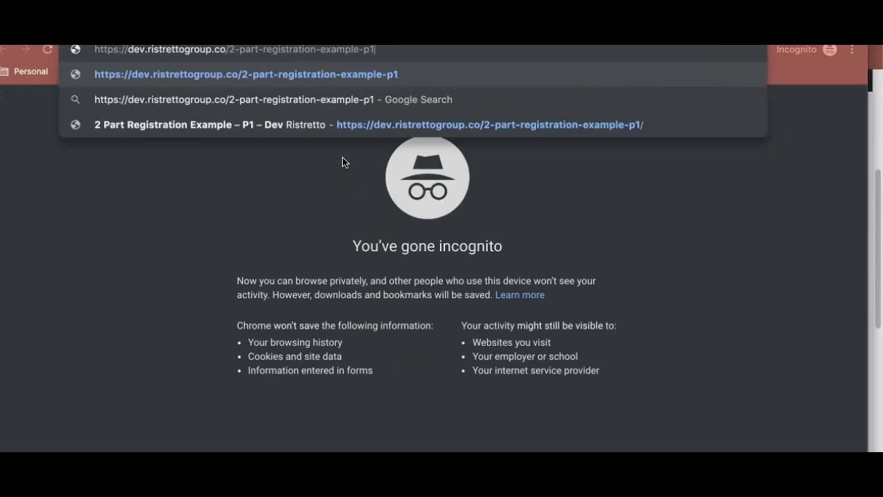
{"action": "key", "text": "Return"}
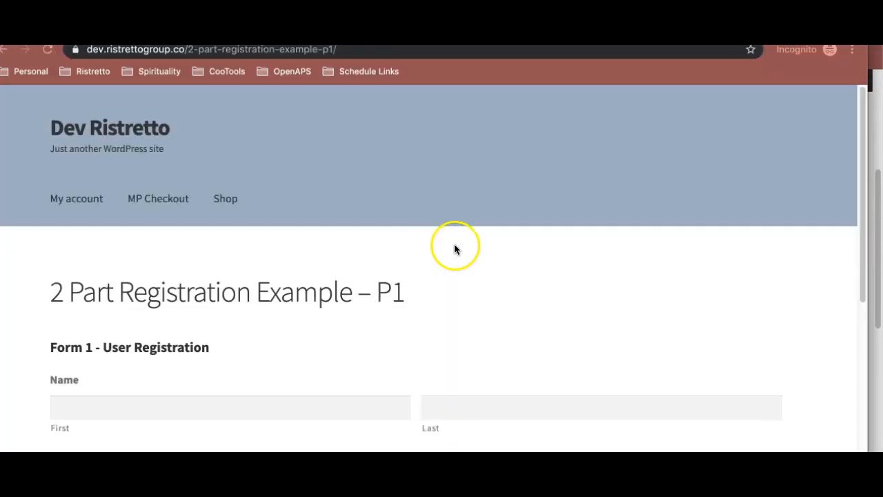
- Fill in the user registration form with a test first name, last name and email address
{"action": "scroll", "coordinate": [456, 249], "scroll_direction": "down", "scroll_amount": 3}
{"action": "left_click", "coordinate": [307, 252]}
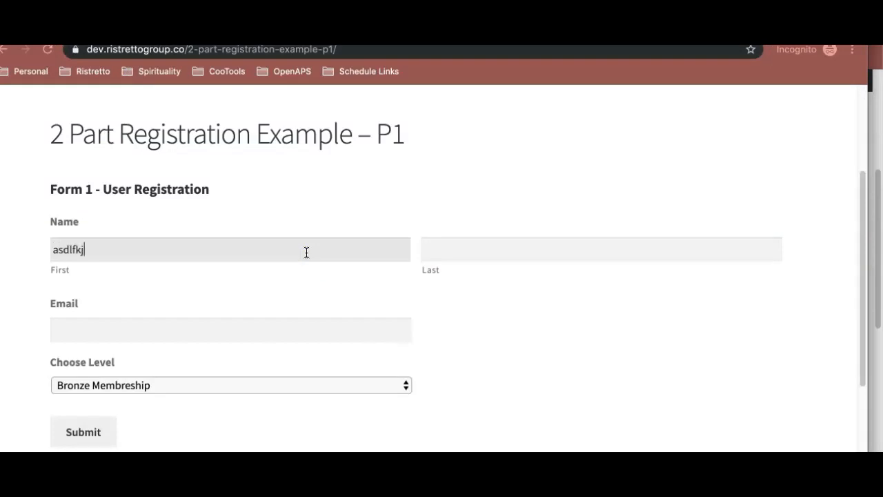
{"action": "key", "text": "Tab"}
{"action": "key", "text": "Tab"}
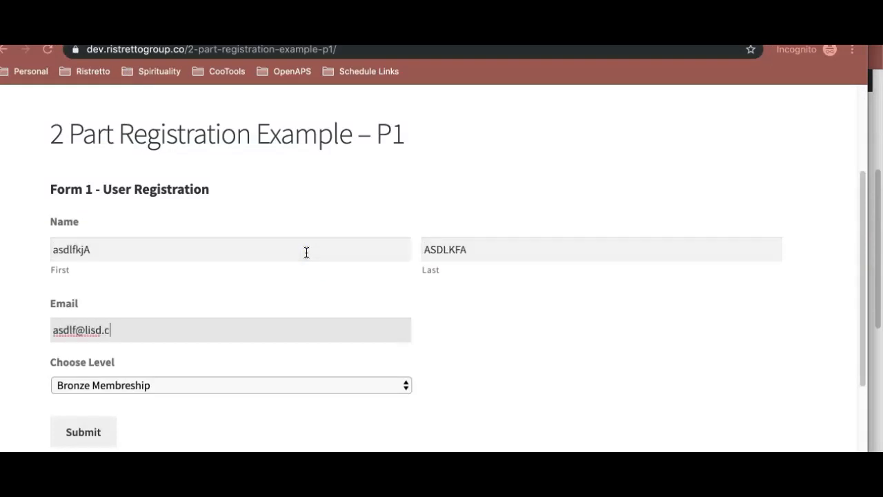
- Choose the Gold membership level and submit the user registration form
{"action": "scroll", "coordinate": [307, 252], "scroll_direction": "down", "scroll_amount": 2}
{"action": "left_click", "coordinate": [273, 322]}
{"action": "left_click", "coordinate": [272, 347]}
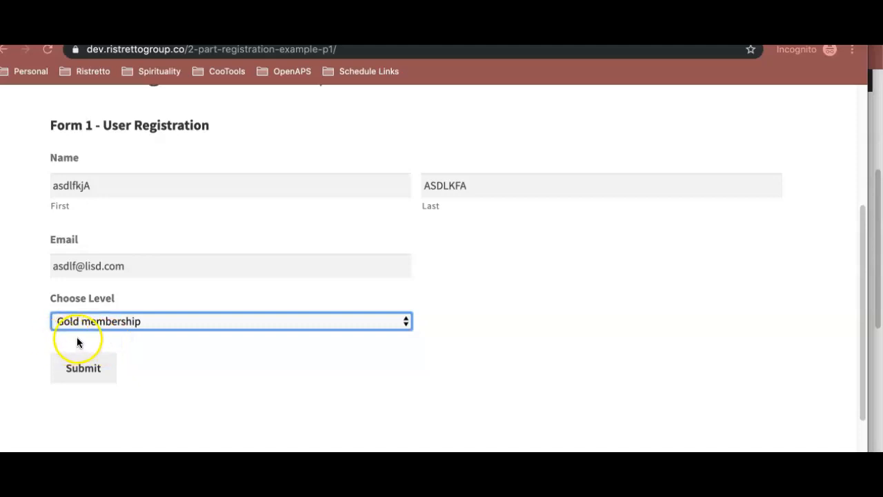
{"action": "left_click", "coordinate": [83, 368]}
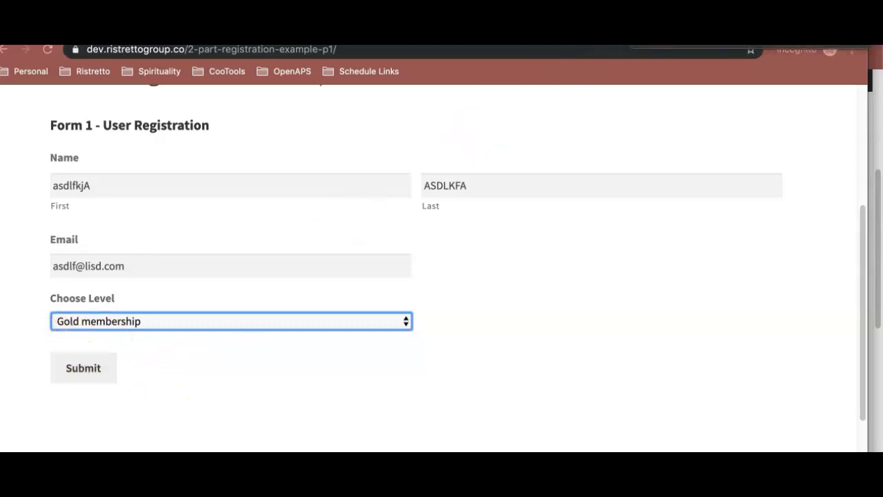
{"action": "left_click", "coordinate": [83, 371]}
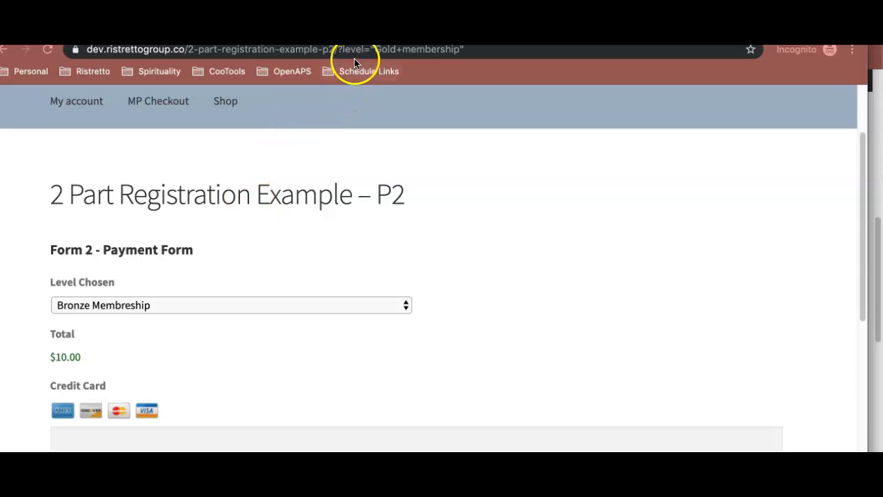
- Compare the level parameter in the payment page's URL with the Level Chosen options and the Gold membership choice's value in the form editor
{"action": "left_click", "coordinate": [373, 51]}
{"action": "left_click", "coordinate": [375, 52]}
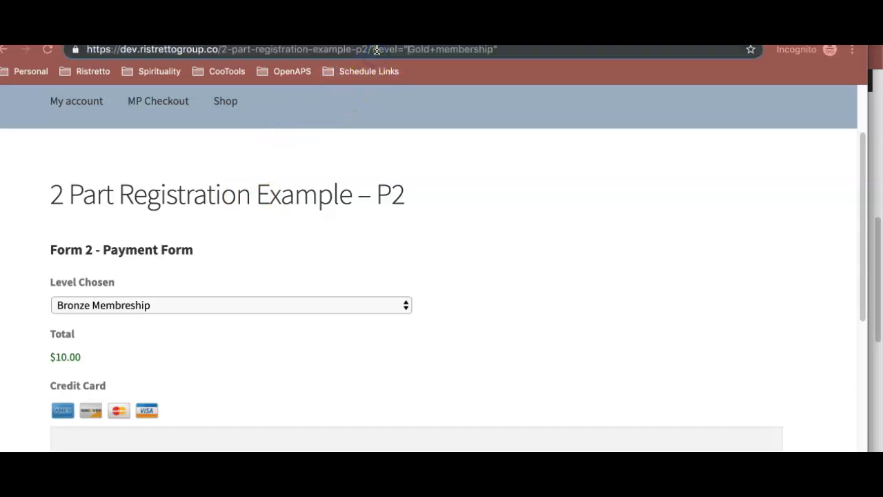
{"action": "left_click_drag", "start_coordinate": [430, 51], "coordinate": [495, 51]}
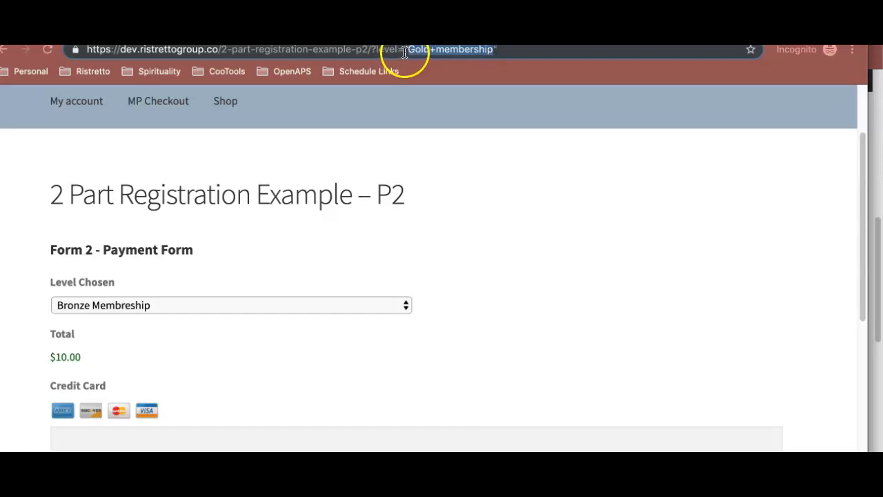
{"action": "left_click", "coordinate": [201, 305]}
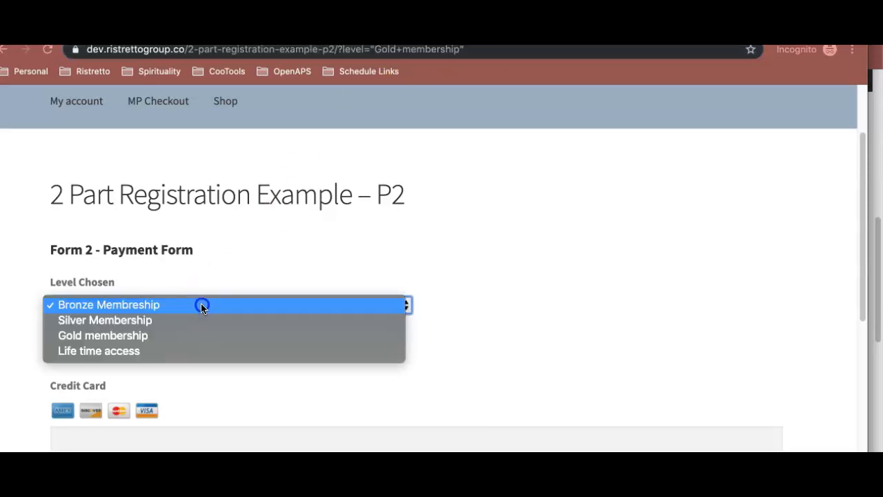
{"action": "left_click", "coordinate": [201, 304]}
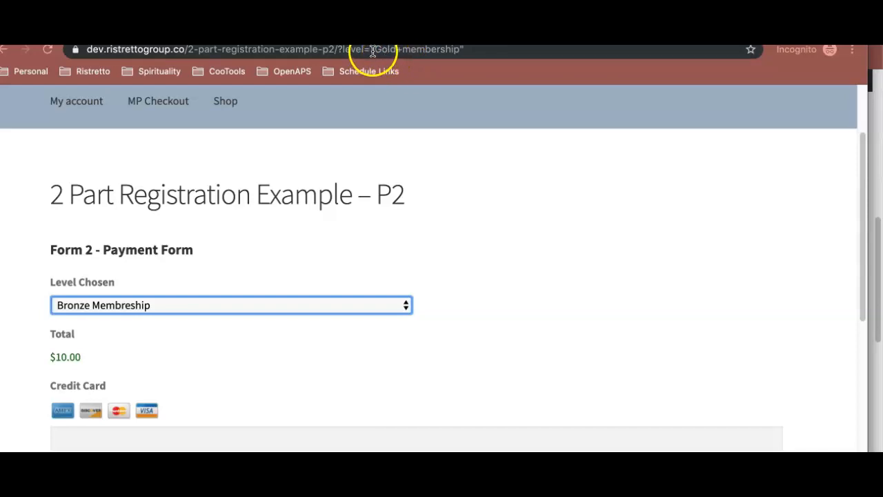
{"action": "left_click", "coordinate": [373, 50]}
{"action": "left_click", "coordinate": [364, 156]}
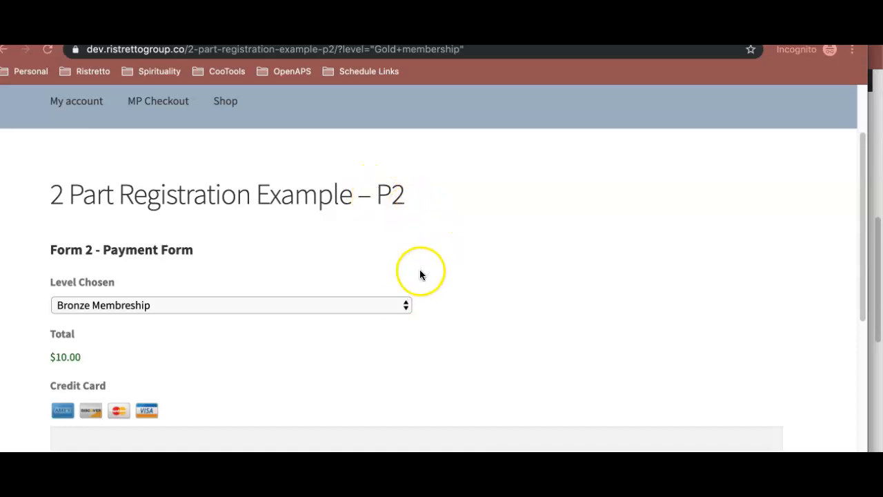
{"action": "key", "text": "super+grave"}
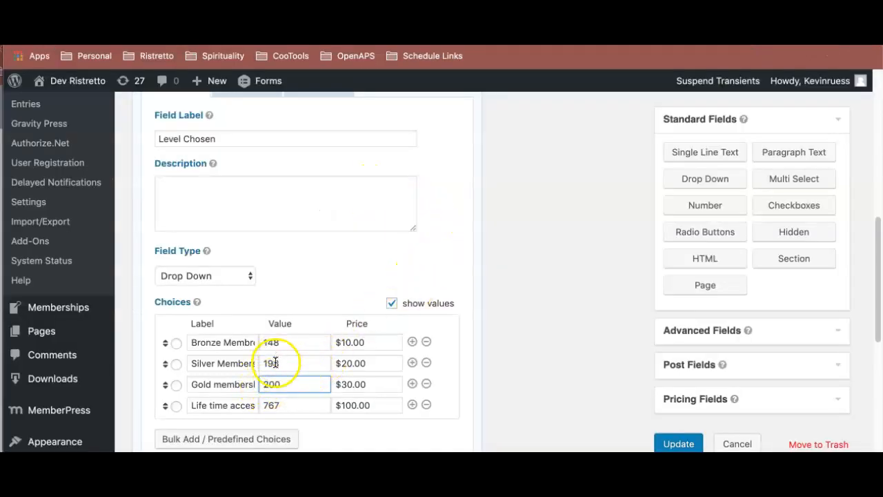
{"action": "left_click_drag", "start_coordinate": [288, 384], "coordinate": [262, 384]}
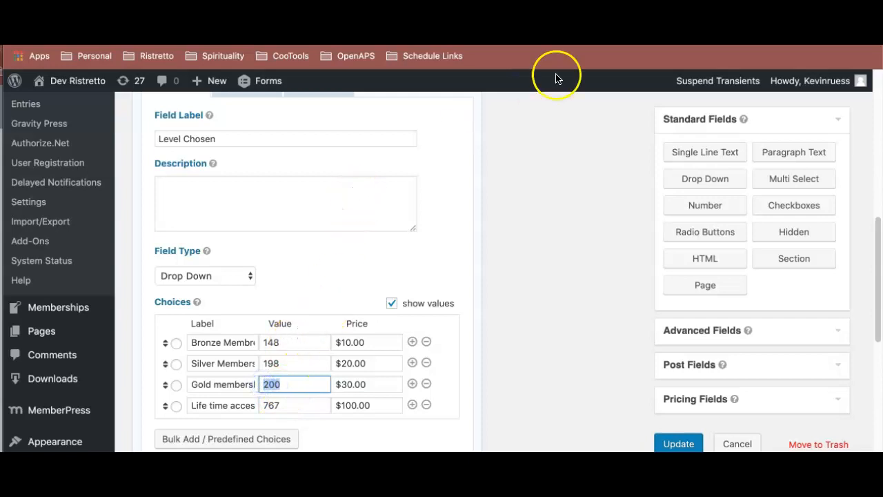
- Remove the quotation marks from Form 1's redirect query string, change it to level={Choose Level:3:value}, and save the confirmation
{"action": "key", "text": "ctrl+Tab"}
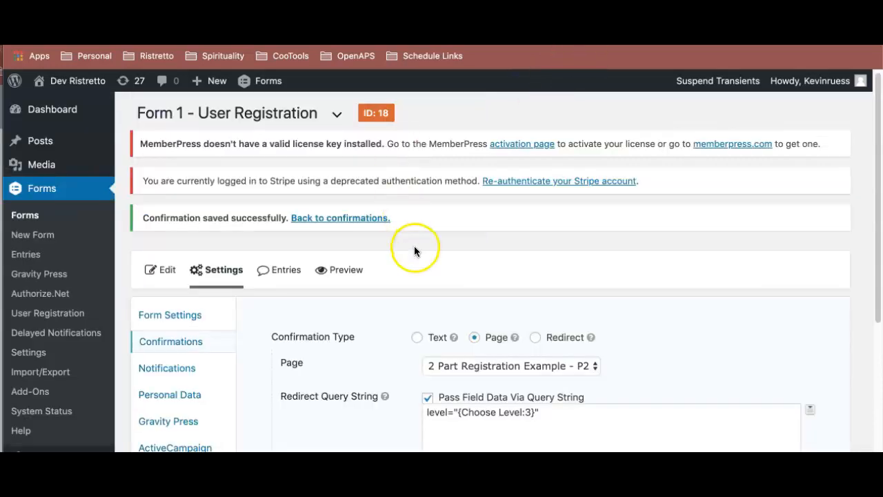
{"action": "scroll", "coordinate": [524, 234], "scroll_direction": "down", "scroll_amount": 5}
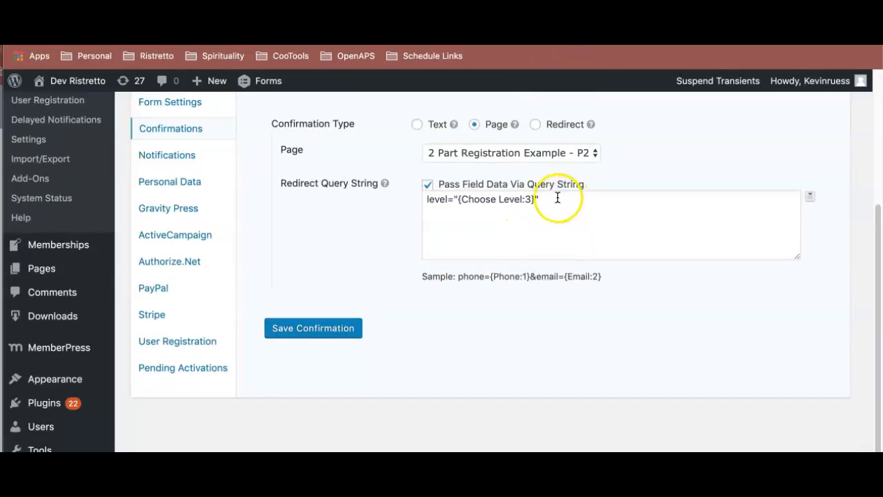
{"action": "left_click_drag", "start_coordinate": [541, 200], "coordinate": [460, 200]}
{"action": "left_click", "coordinate": [460, 200]}
{"action": "type", "text": "\""}
{"action": "left_click", "coordinate": [461, 199]}
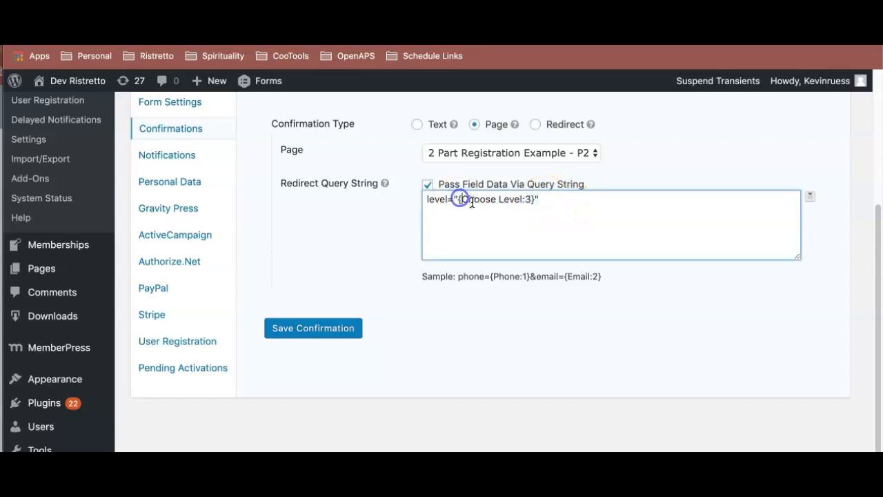
{"action": "left_click", "coordinate": [458, 200]}
{"action": "key", "text": "BackSpace"}
{"action": "left_click", "coordinate": [539, 200]}
{"action": "key", "text": "BackSpace"}
{"action": "left_click", "coordinate": [528, 199]}
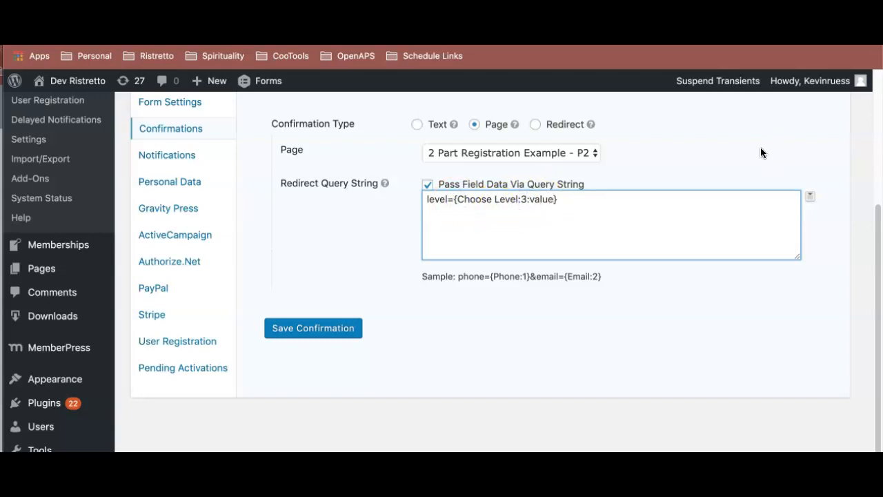
{"action": "left_click", "coordinate": [340, 334]}
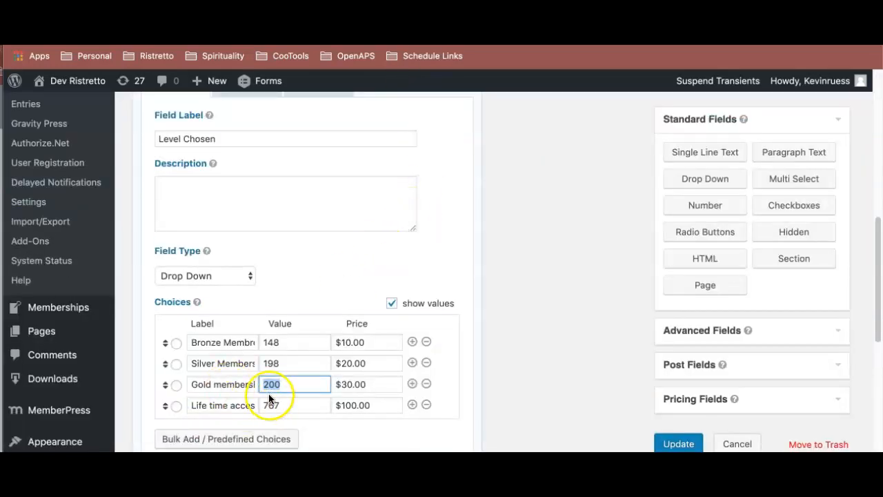
- Compare the Gold membership choice's label and value in the payment form with the level parameter in the incognito page's URL
{"action": "left_click", "coordinate": [269, 385]}
{"action": "double_click", "coordinate": [239, 386]}
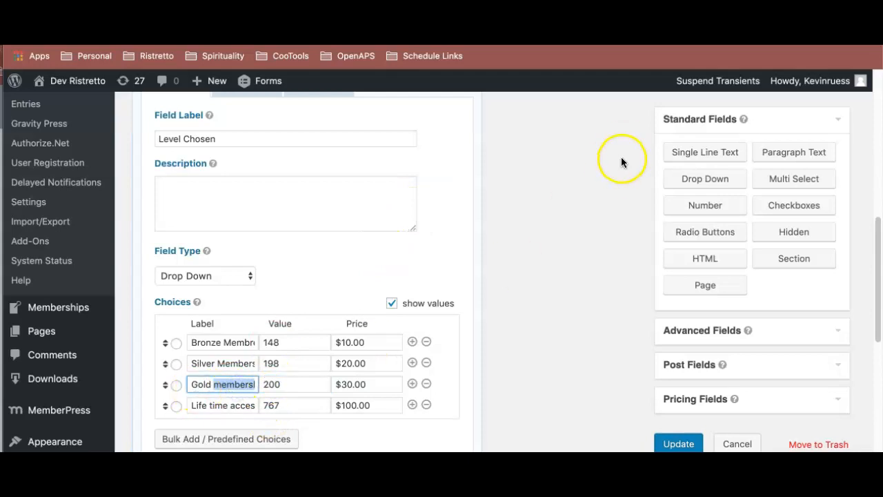
{"action": "key", "text": "super+grave"}
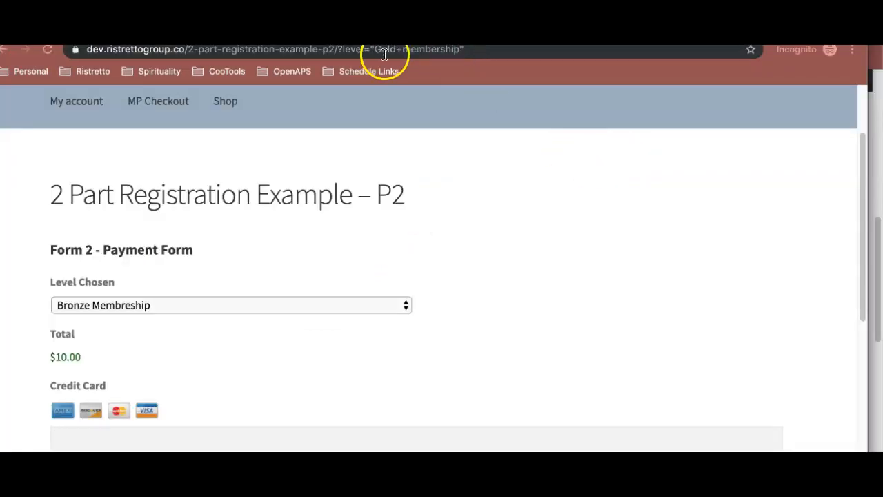
- Replace the level parameter's value in the payment page's URL with 200, reload the page, and check the Level Chosen and Total fields
{"action": "left_click_drag", "start_coordinate": [372, 52], "coordinate": [473, 51]}
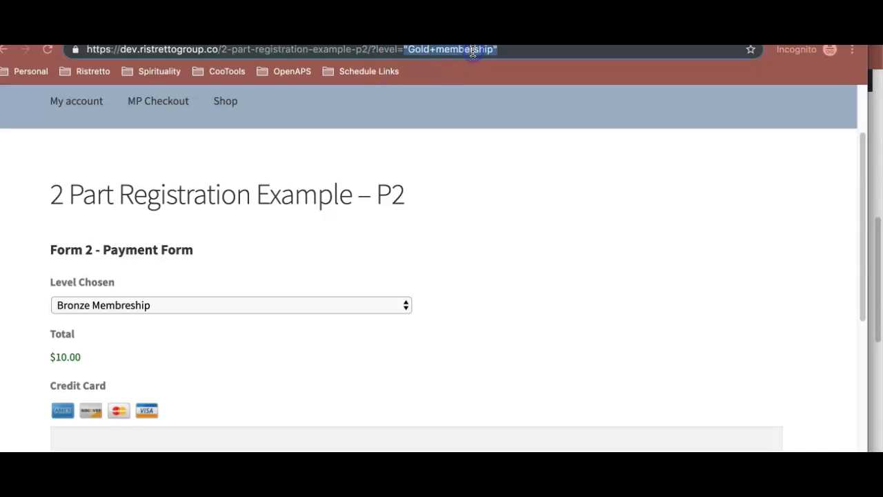
{"action": "type", "text": "200"}
{"action": "key", "text": "Return"}
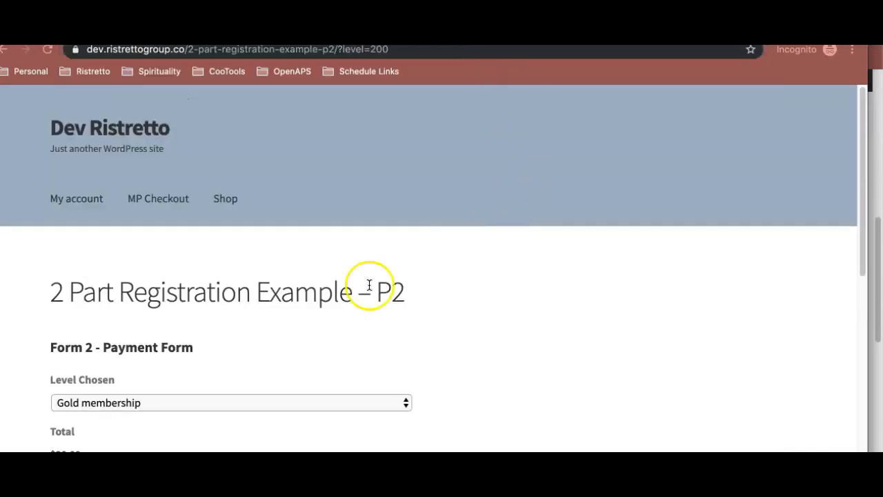
{"action": "scroll", "coordinate": [207, 314], "scroll_direction": "down", "scroll_amount": 2}
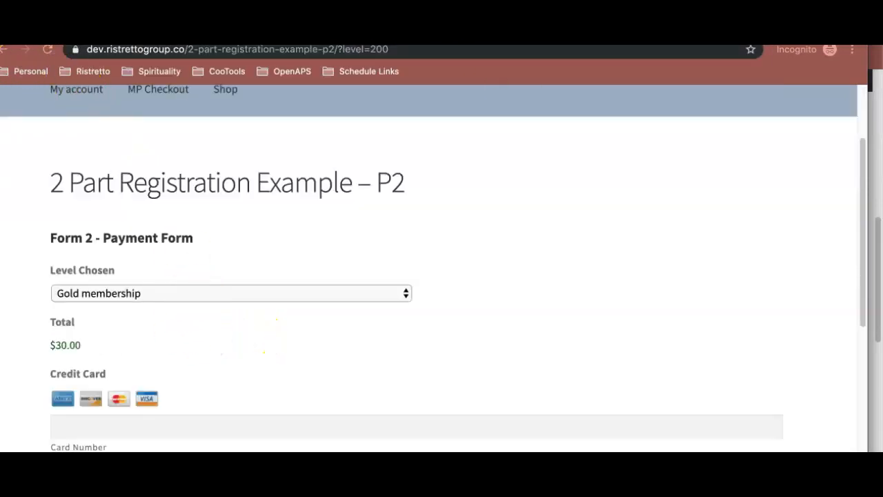
- Close the incognito window and open dev.ristrettogroup.co/2-part-registration-example-p1 in a new one
{"action": "key", "text": "super+w"}
{"action": "key", "text": "super+shift+n"}
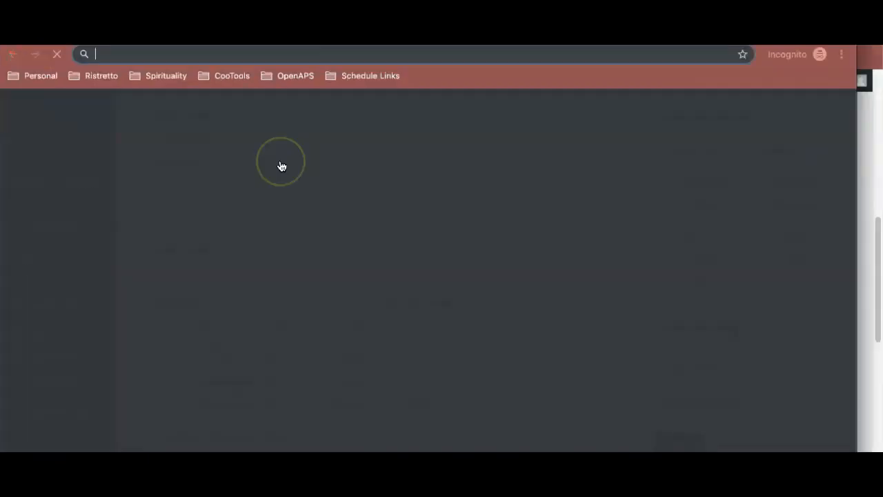
{"action": "type", "text": "https://dev.ristrettogroup.co/2-part-registration-example-p2/"}
{"action": "key", "text": "BackSpace"}
{"action": "key", "text": "BackSpace"}
{"action": "type", "text": "1"}
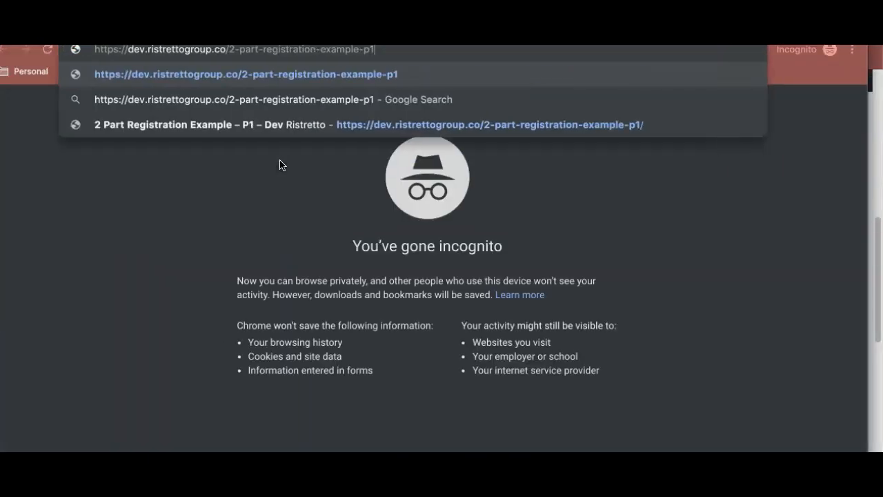
{"action": "key", "text": "Return"}
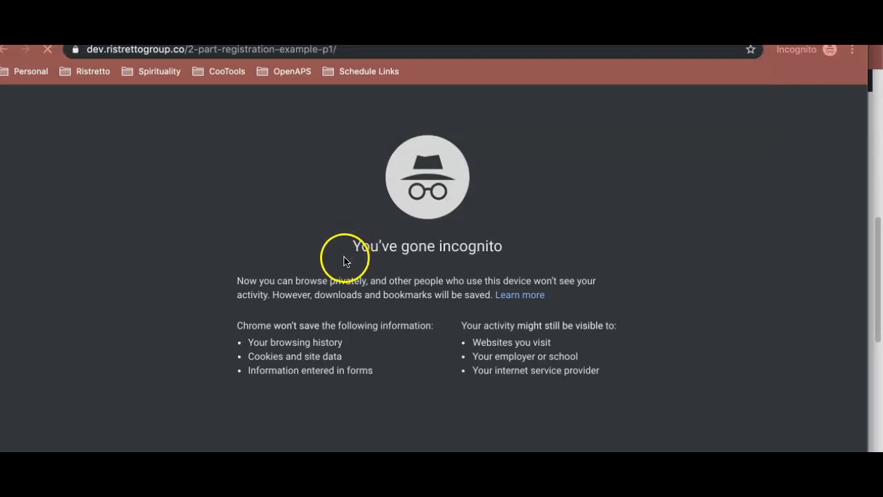
{"action": "scroll", "coordinate": [326, 256], "scroll_direction": "down", "scroll_amount": 2}
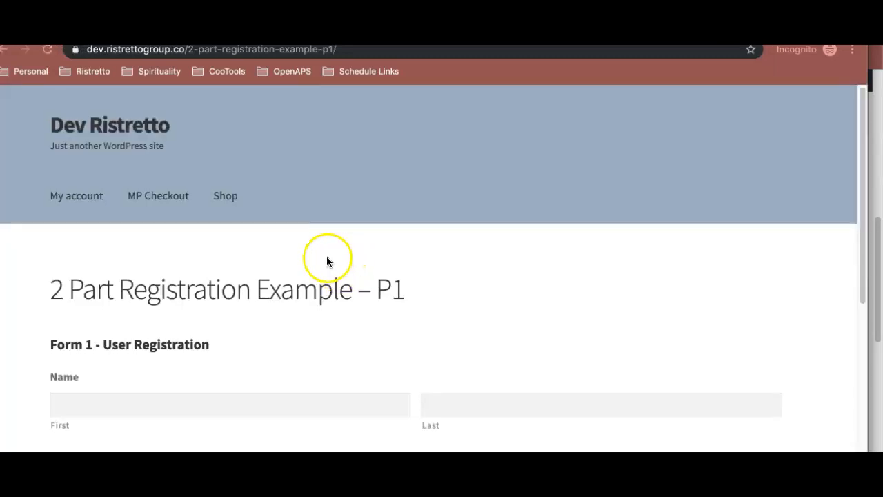
- Return to the Form 2 payment form editor and set the Name field's visibility to Visible
{"action": "key", "text": "super+grave"}
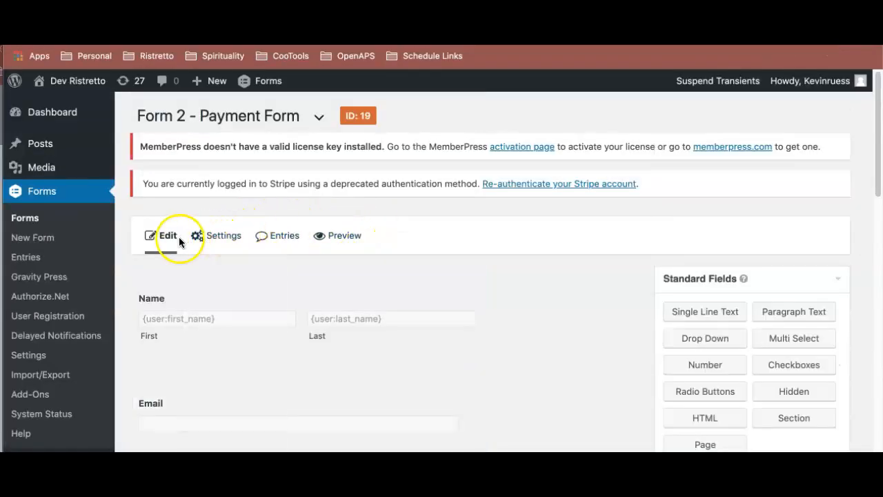
{"action": "left_click", "coordinate": [195, 298]}
{"action": "scroll", "coordinate": [266, 315], "scroll_direction": "down", "scroll_amount": 5}
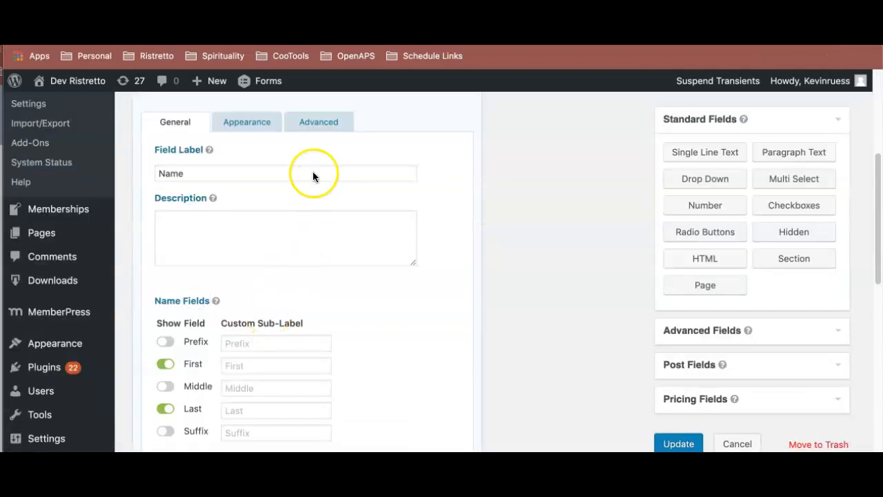
{"action": "left_click", "coordinate": [316, 122]}
{"action": "left_click", "coordinate": [180, 376]}
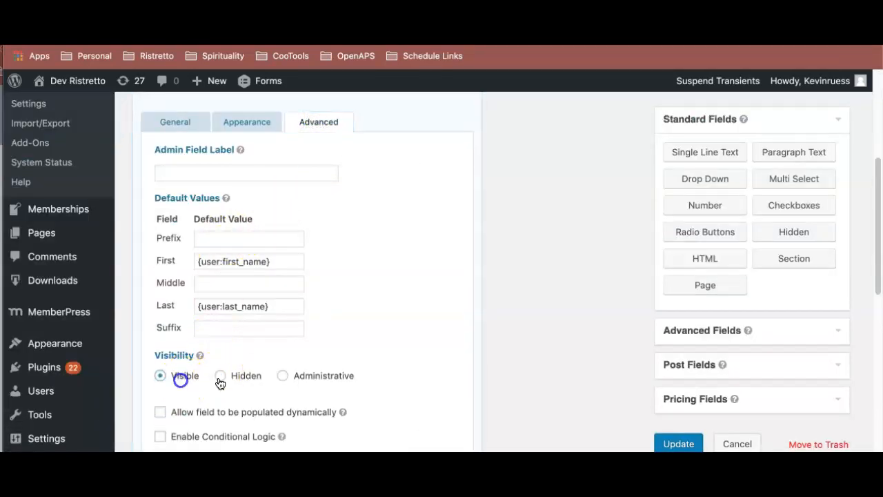
{"action": "scroll", "coordinate": [337, 359], "scroll_direction": "down", "scroll_amount": 3}
- Set the payment form's Email field visibility to Visible and update the form
{"action": "left_click", "coordinate": [277, 299]}
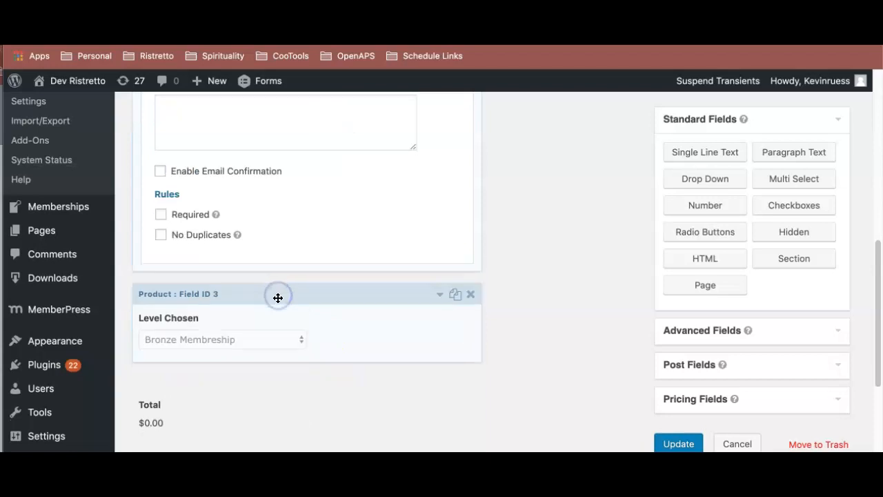
{"action": "scroll", "coordinate": [276, 290], "scroll_direction": "up", "scroll_amount": 5}
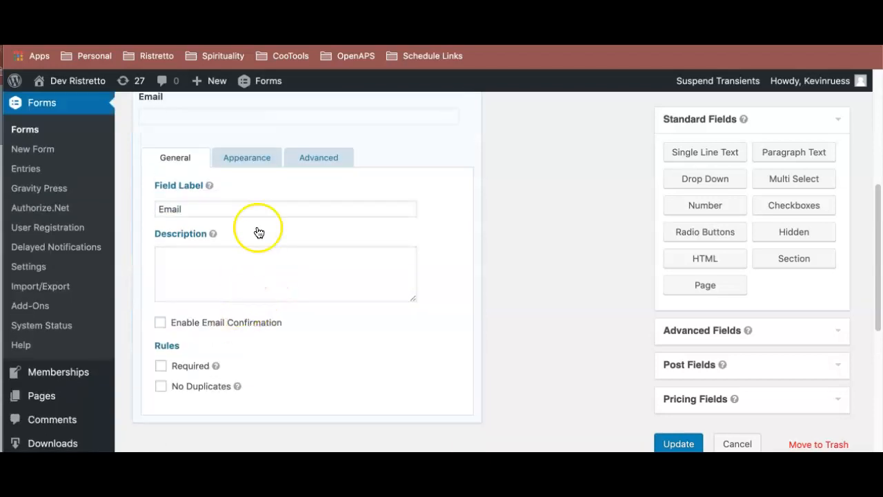
{"action": "left_click", "coordinate": [315, 164]}
{"action": "left_click", "coordinate": [179, 302]}
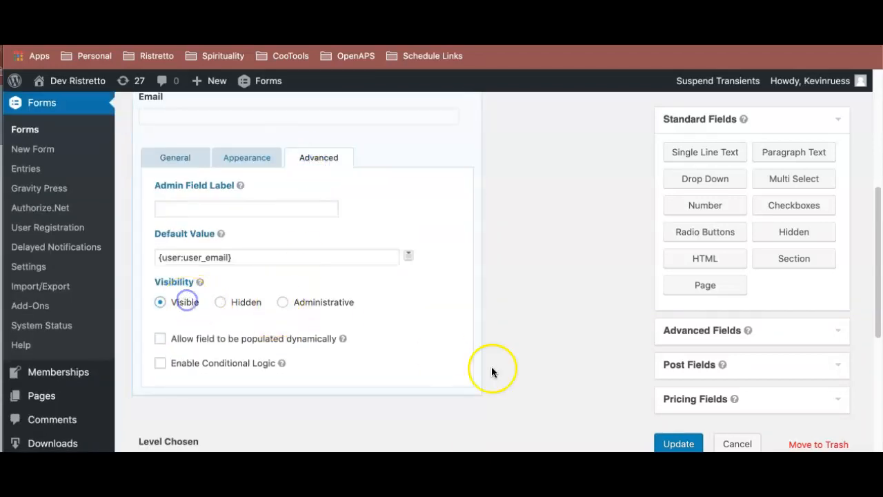
{"action": "left_click", "coordinate": [678, 442]}
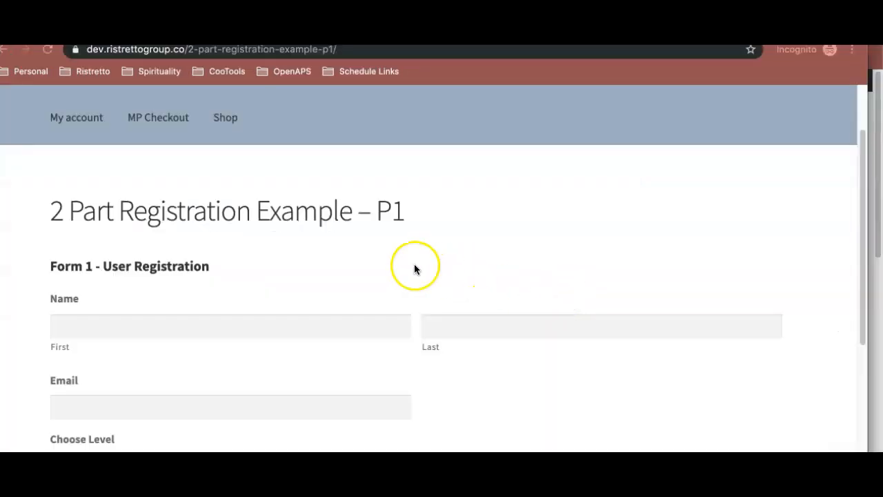
- Fill in the first name, last name, and email on the incognito registration page with test entries
{"action": "left_click", "coordinate": [243, 331]}
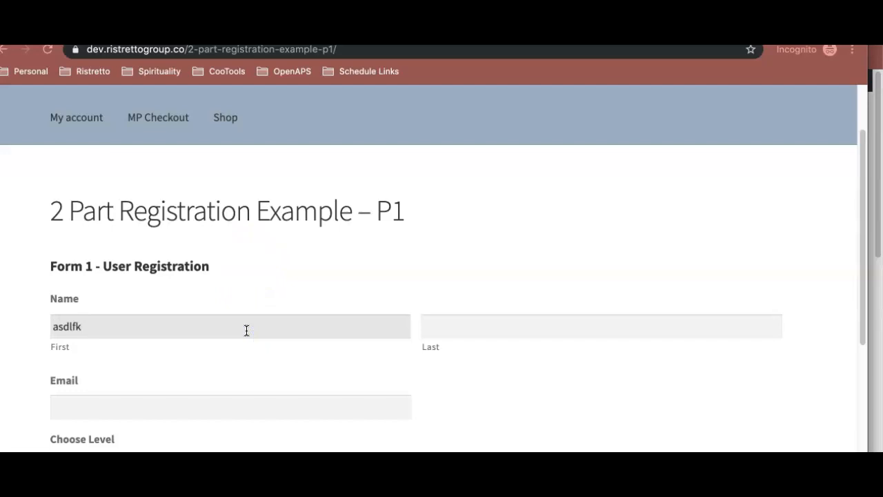
{"action": "key", "text": "Tab"}
{"action": "key", "text": "Tab"}
{"action": "type", "text": "asdli"}
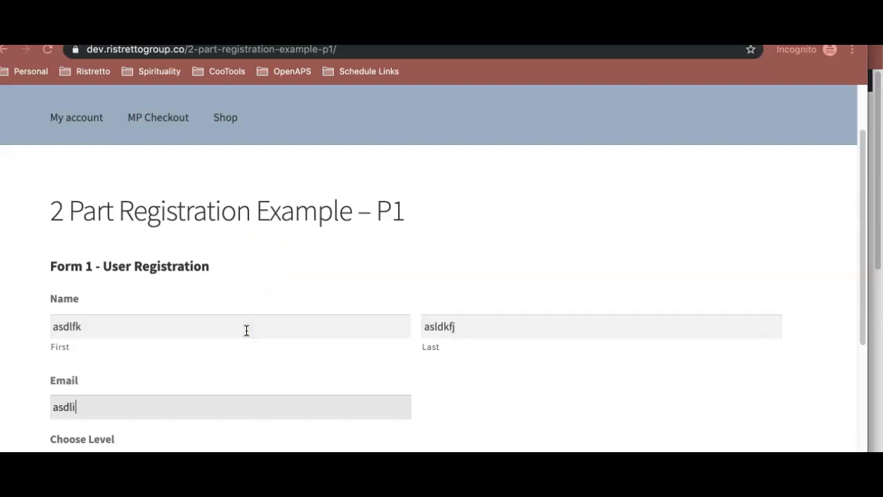
{"action": "scroll", "coordinate": [246, 330], "scroll_direction": "down", "scroll_amount": 3}
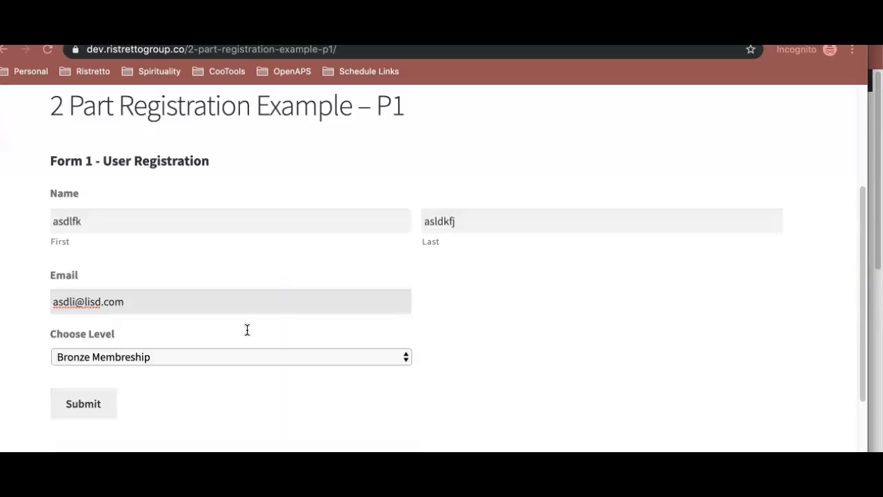
- Choose Gold membership as the level and submit the registration form
{"action": "left_click", "coordinate": [205, 356]}
{"action": "left_click", "coordinate": [204, 389]}
{"action": "scroll", "coordinate": [205, 394], "scroll_direction": "down", "scroll_amount": 3}
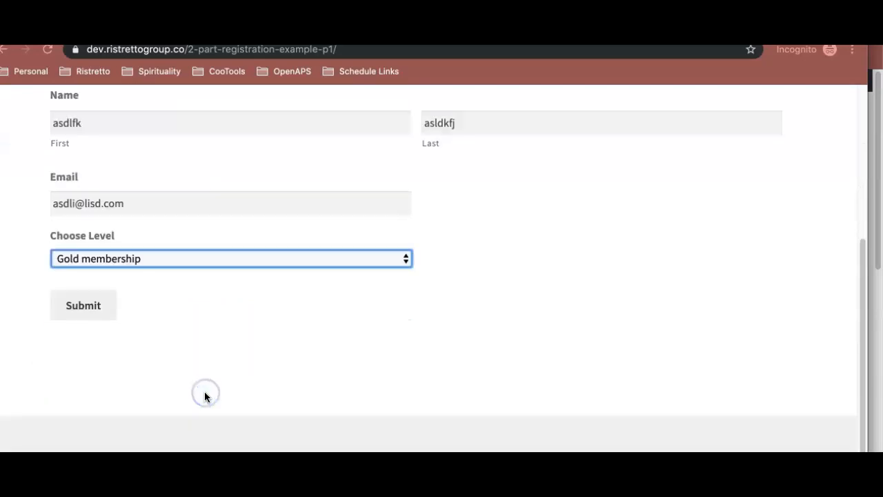
{"action": "left_click", "coordinate": [90, 314]}
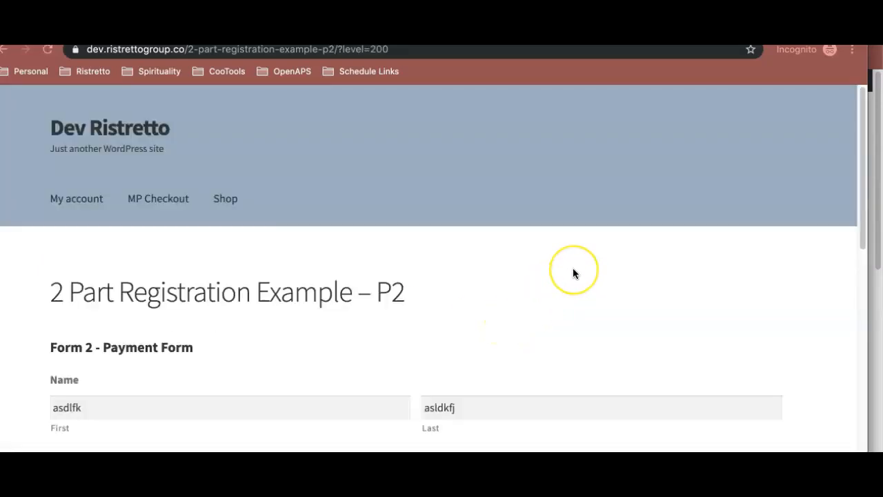
- Check the payment form's prefilled name, email, chosen level, and total against the registration entries and the URL's level parameter
{"action": "scroll", "coordinate": [573, 273], "scroll_direction": "down", "scroll_amount": 3}
{"action": "scroll", "coordinate": [173, 278], "scroll_direction": "down", "scroll_amount": 2}
{"action": "left_click_drag", "start_coordinate": [130, 272], "coordinate": [35, 270]}
{"action": "left_click_drag", "start_coordinate": [449, 274], "coordinate": [378, 275]}
{"action": "left_click_drag", "start_coordinate": [142, 351], "coordinate": [48, 350]}
{"action": "scroll", "coordinate": [208, 330], "scroll_direction": "down", "scroll_amount": 3}
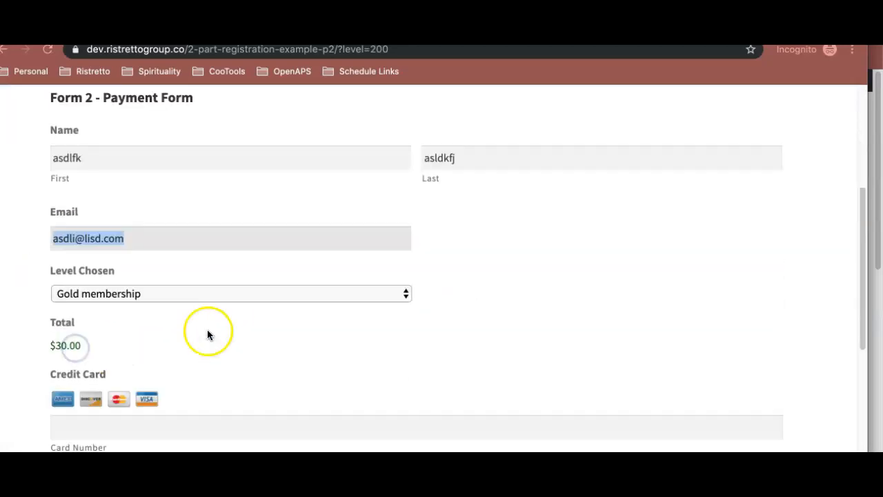
{"action": "left_click", "coordinate": [97, 293]}
{"action": "left_click", "coordinate": [96, 293]}
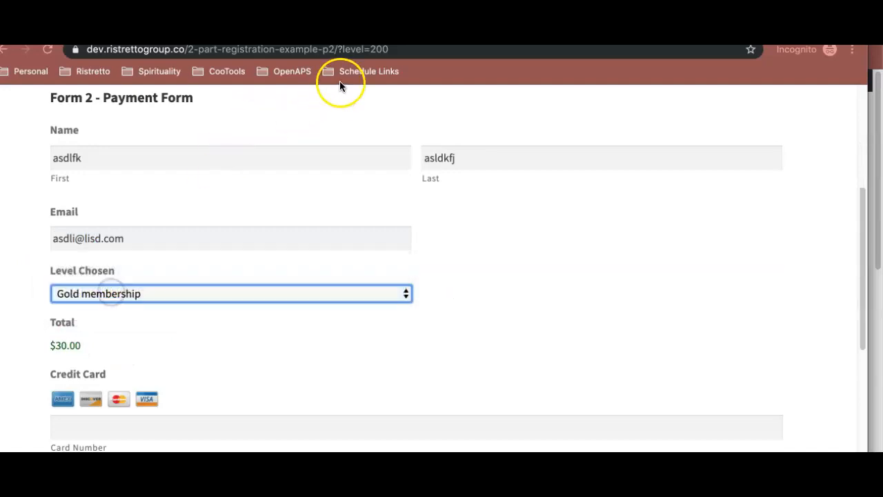
{"action": "double_click", "coordinate": [380, 50]}
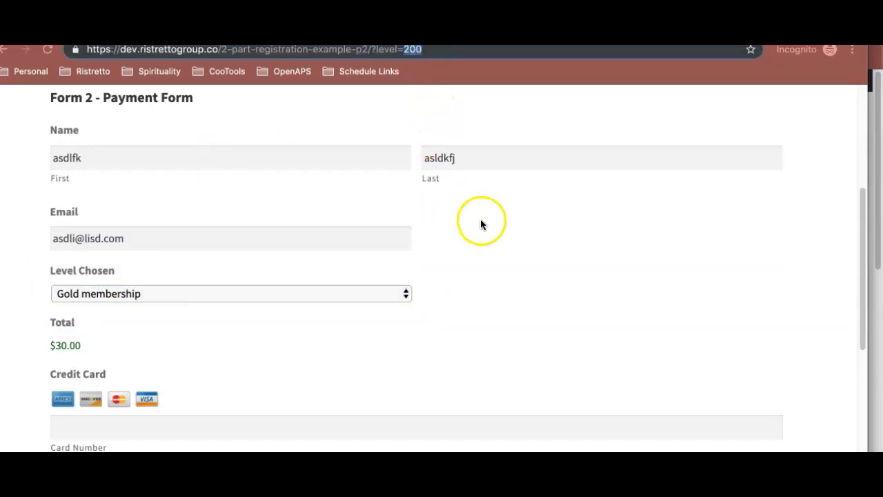
{"action": "scroll", "coordinate": [483, 223], "scroll_direction": "down", "scroll_amount": 4}
{"action": "left_click_drag", "start_coordinate": [89, 215], "coordinate": [52, 206]}
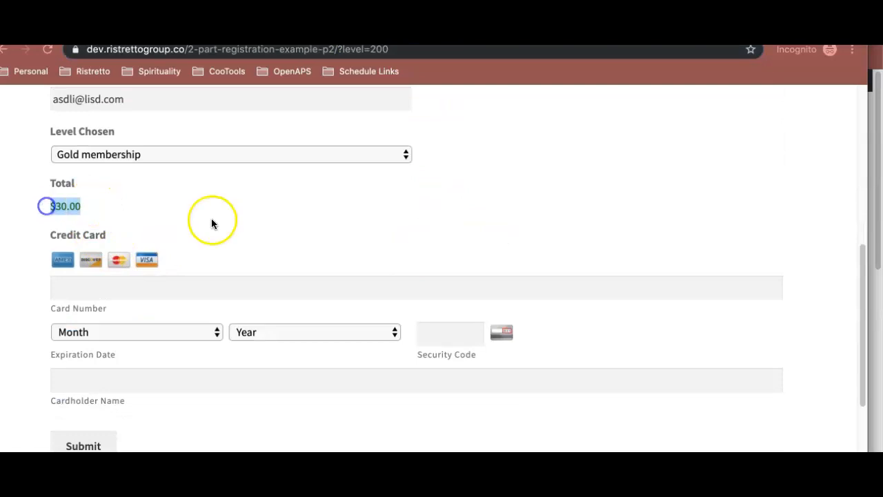
- Enter the test card number in the payment form's Card Number field, correcting its digits
{"action": "scroll", "coordinate": [212, 223], "scroll_direction": "down", "scroll_amount": 3}
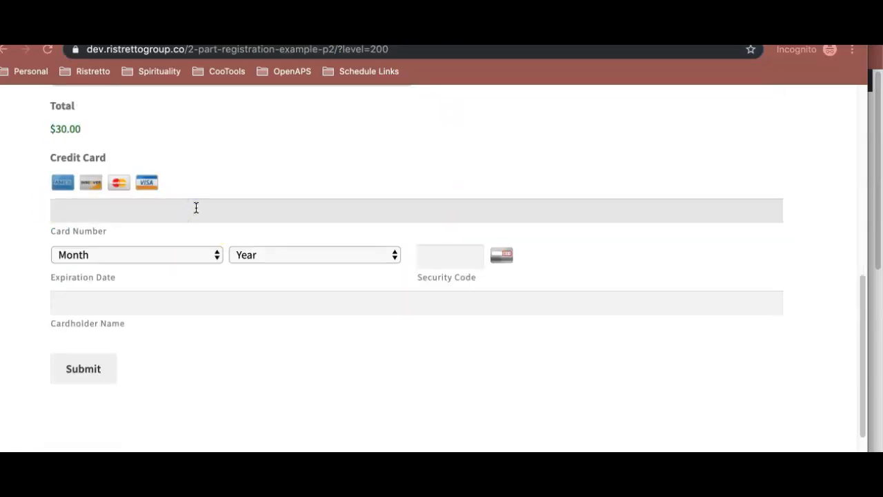
{"action": "type", "text": "4242424242424242"}
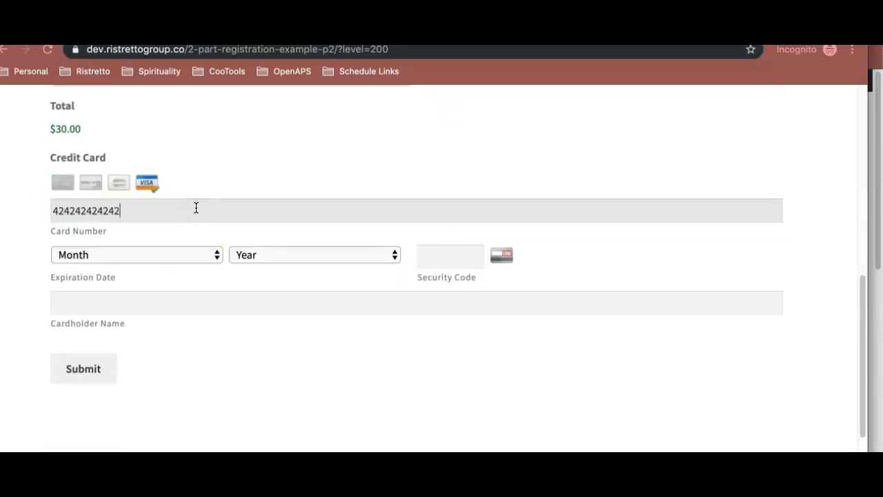
{"action": "key", "text": "super+q"}
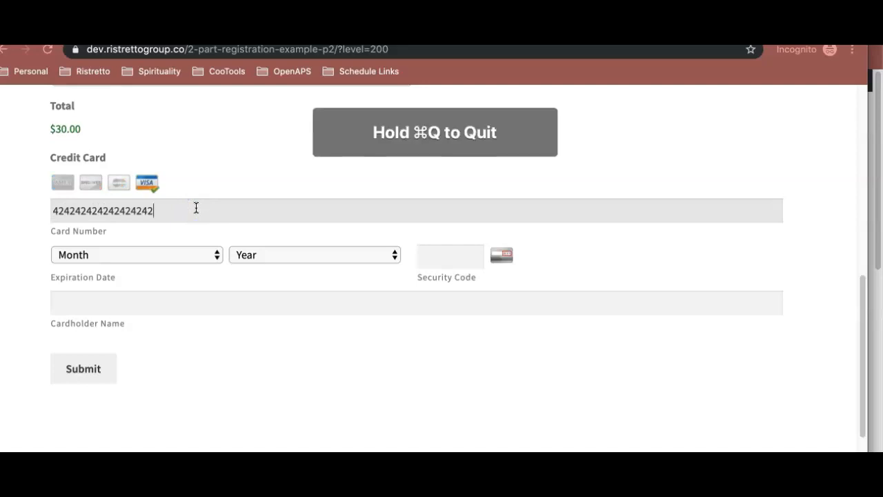
{"action": "left_click_drag", "start_coordinate": [199, 207], "coordinate": [39, 202]}
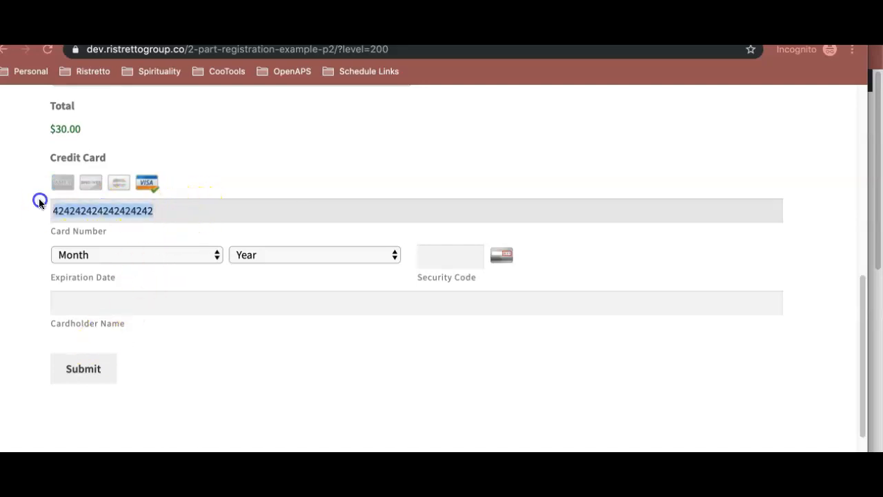
{"action": "type", "text": "424242424242"}
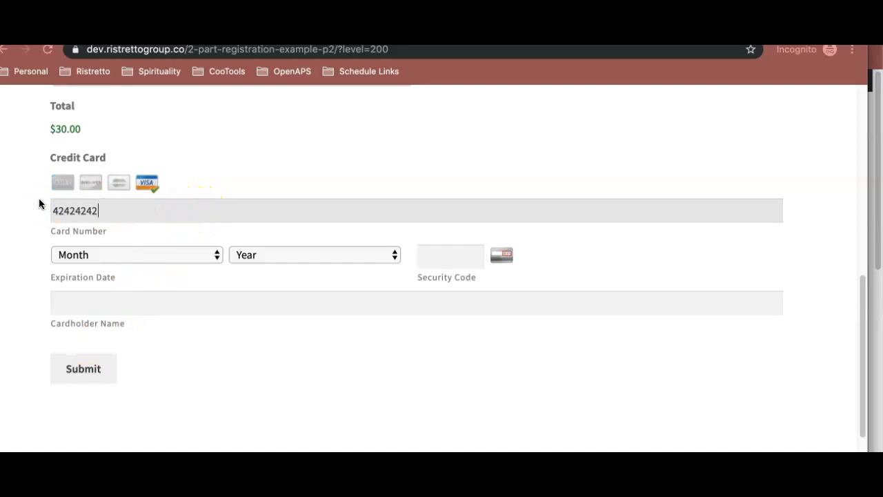
{"action": "type", "text": "4242"}
{"action": "left_click_drag", "start_coordinate": [148, 209], "coordinate": [40, 209]}
{"action": "left_click_drag", "start_coordinate": [140, 210], "coordinate": [51, 212]}
{"action": "left_click_drag", "start_coordinate": [147, 213], "coordinate": [41, 210]}
- Set the card's expiration date to 03 2021 and enter the security code
{"action": "left_click", "coordinate": [103, 252]}
{"action": "left_click", "coordinate": [108, 296]}
{"action": "left_click", "coordinate": [286, 256]}
{"action": "left_click", "coordinate": [297, 309]}
{"action": "left_click", "coordinate": [473, 254]}
{"action": "type", "text": "765"}
- Fill in the cardholder's name with a test entry and submit the payment form
{"action": "left_click", "coordinate": [417, 302]}
{"action": "scroll", "coordinate": [416, 302], "scroll_direction": "down", "scroll_amount": 3}
{"action": "type", "text": "alsdf"}
{"action": "key", "text": "BackSpace"}
{"action": "key", "text": "BackSpace"}
{"action": "key", "text": "BackSpace"}
{"action": "key", "text": "BackSpace"}
{"action": "key", "text": "BackSpace"}
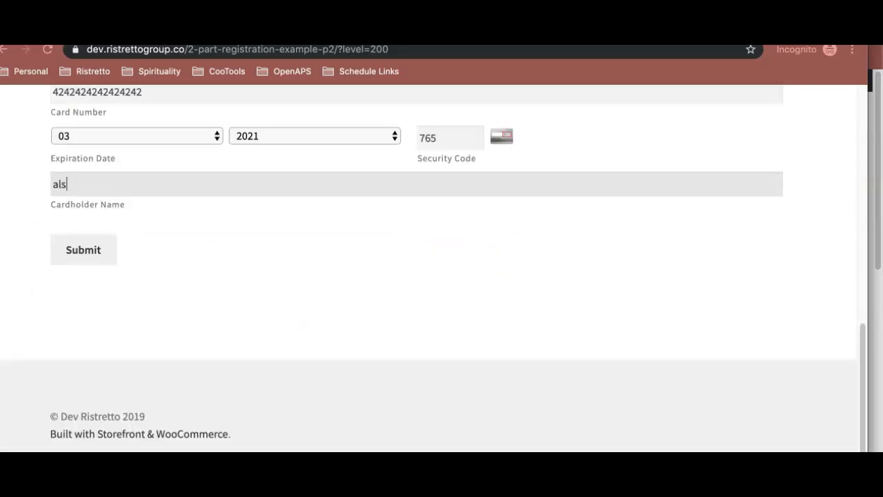
{"action": "type", "text": "lkjasdf asdlfkasdf"}
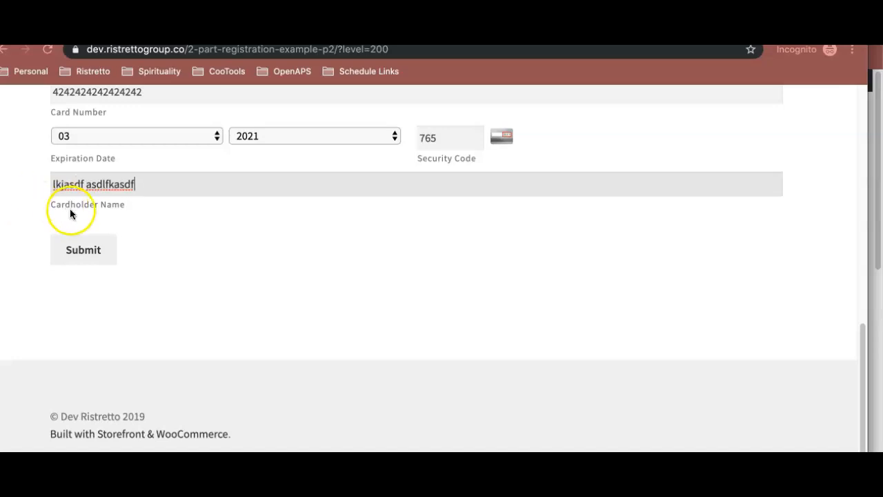
{"action": "scroll", "coordinate": [76, 214], "scroll_direction": "up", "scroll_amount": 2}
{"action": "left_click", "coordinate": [83, 309]}
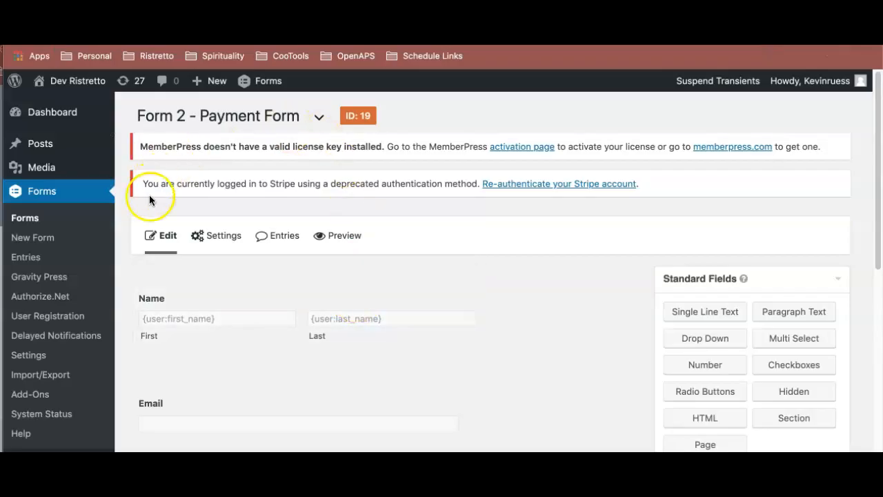
- Open the MemberPress transactions list in the admin site and examine the newest transaction's membership, status, name, and expiration
{"action": "scroll", "coordinate": [142, 269], "scroll_direction": "down", "scroll_amount": 5}
{"action": "mouse_move", "coordinate": [79, 325]}
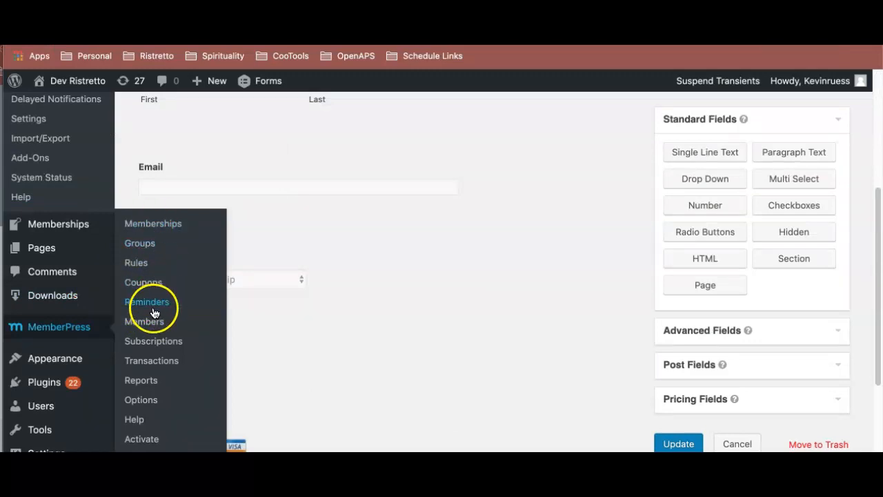
{"action": "left_click", "coordinate": [153, 359]}
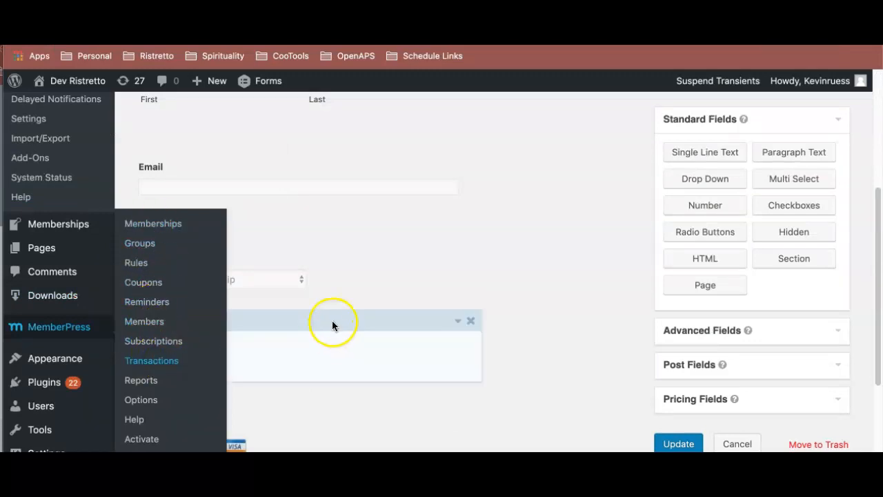
{"action": "scroll", "coordinate": [404, 309], "scroll_direction": "down", "scroll_amount": 1}
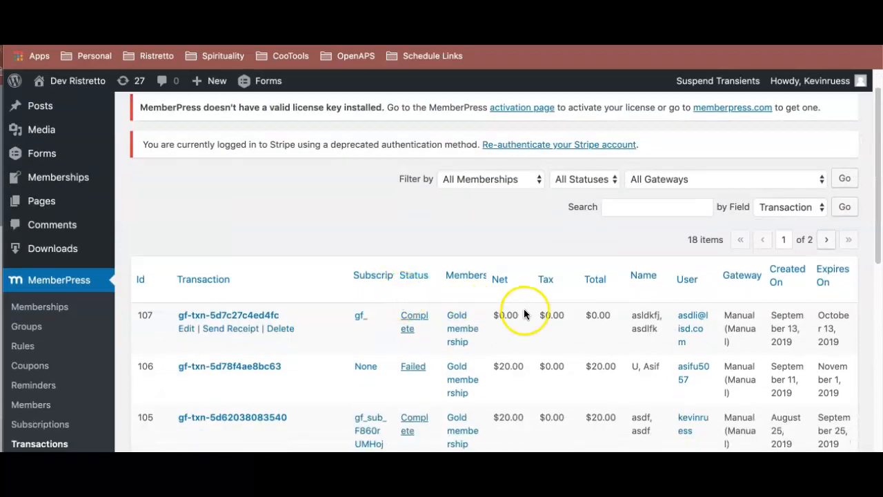
{"action": "left_click_drag", "start_coordinate": [664, 334], "coordinate": [636, 315]}
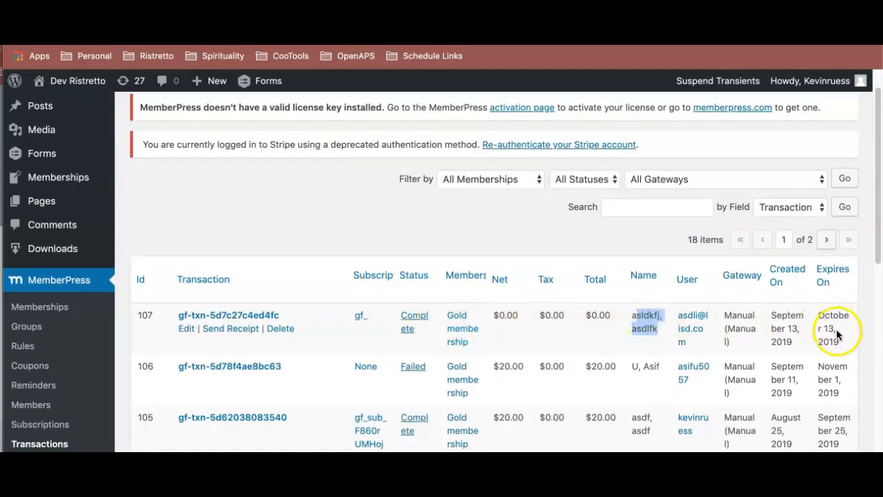